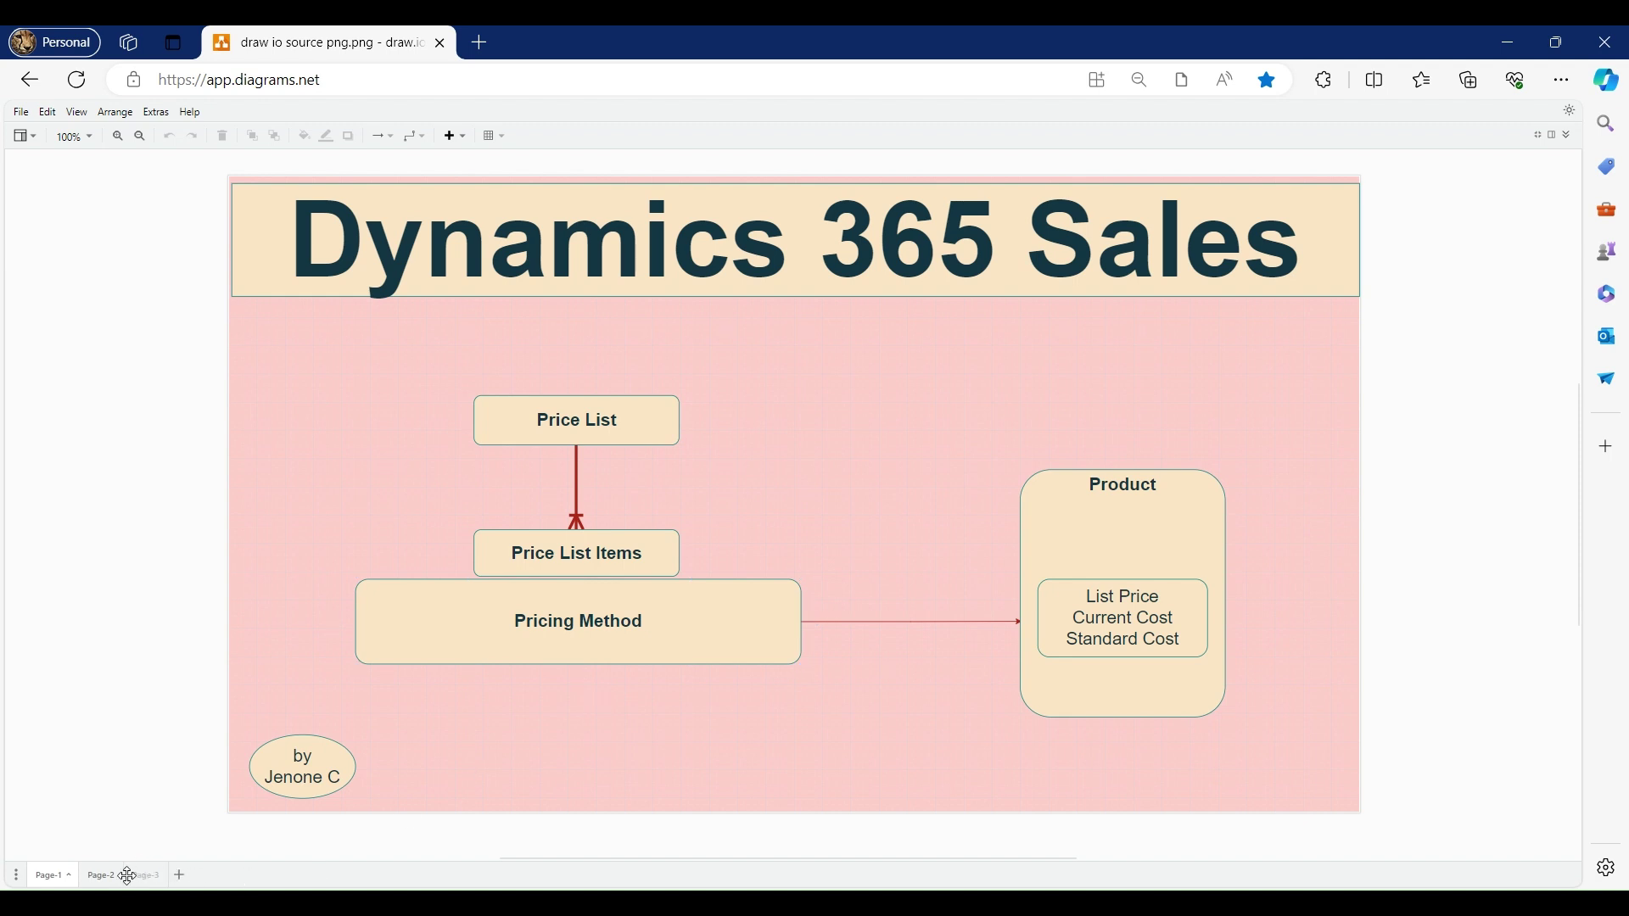
# - Show Page-2 of the draw.io diagram with the text describing the six Pricing Method options
pyautogui.click(100, 877)
pyautogui.click(652, 637)
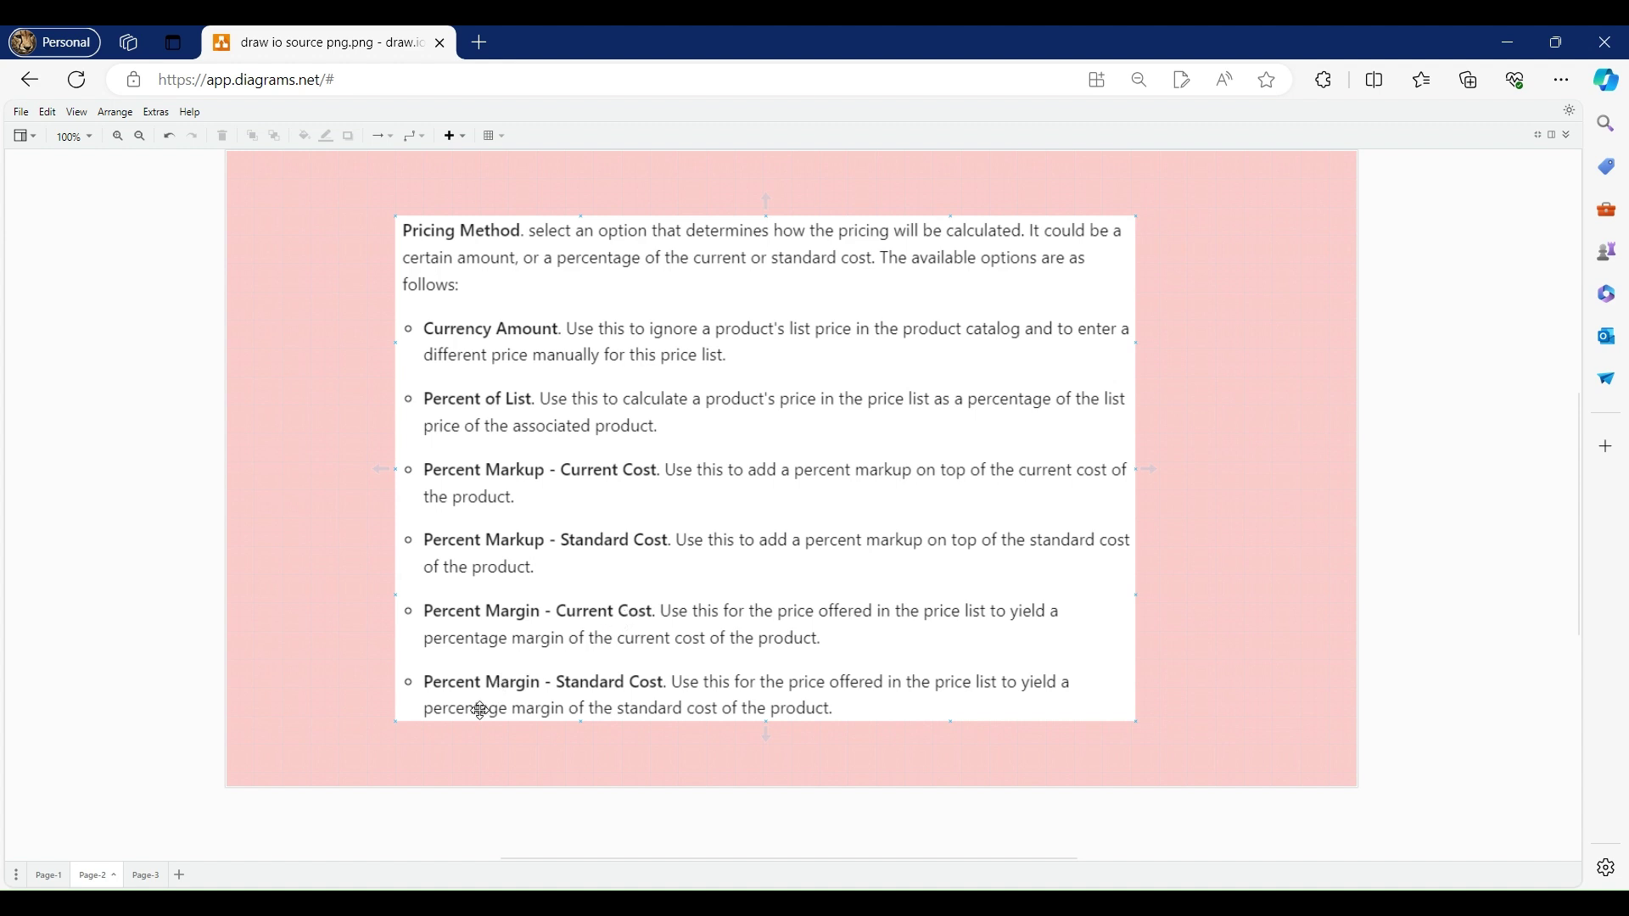
pyautogui.click(192, 818)
pyautogui.click(48, 874)
pyautogui.click(567, 644)
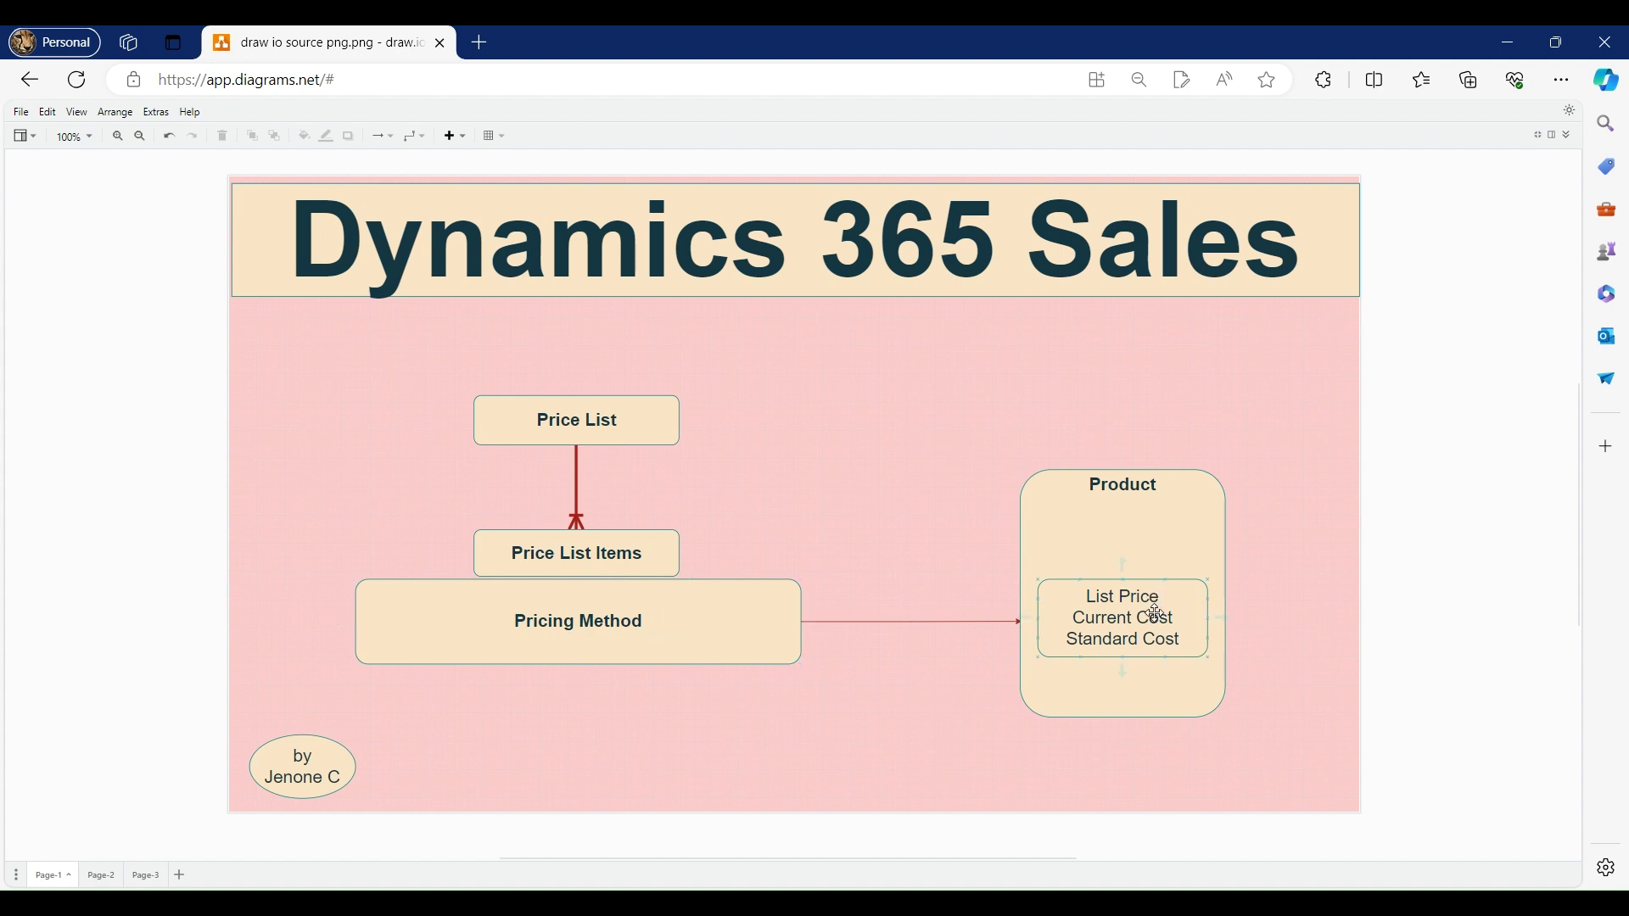
pyautogui.click(1104, 528)
pyautogui.click(1259, 462)
pyautogui.click(1120, 618)
pyautogui.click(1259, 604)
pyautogui.click(99, 878)
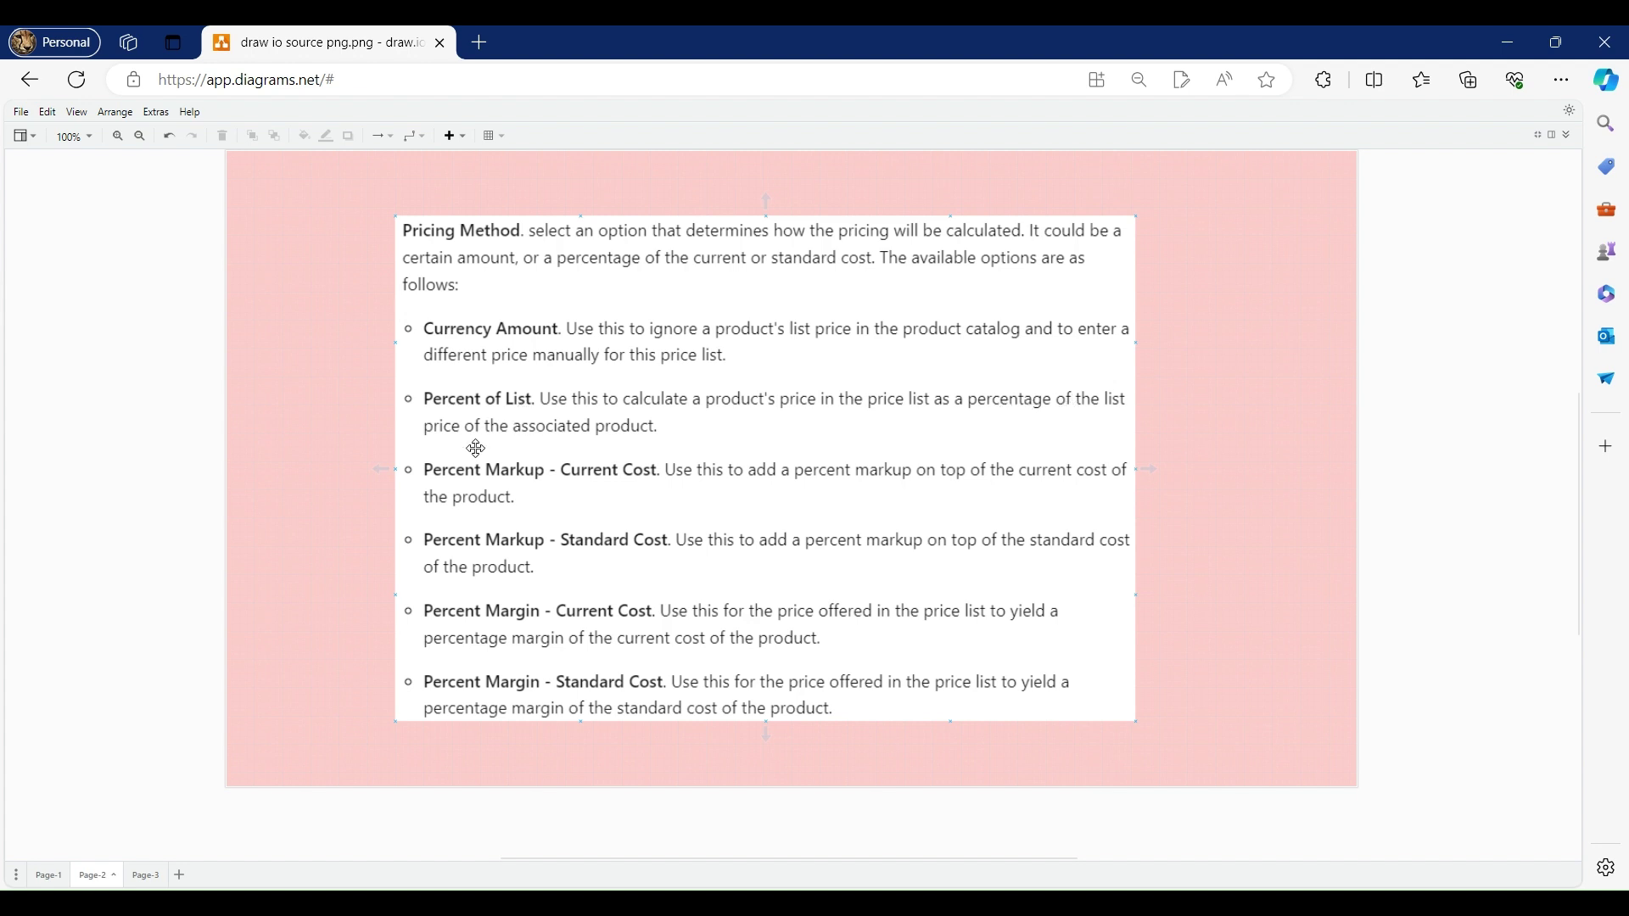
pyautogui.click(48, 874)
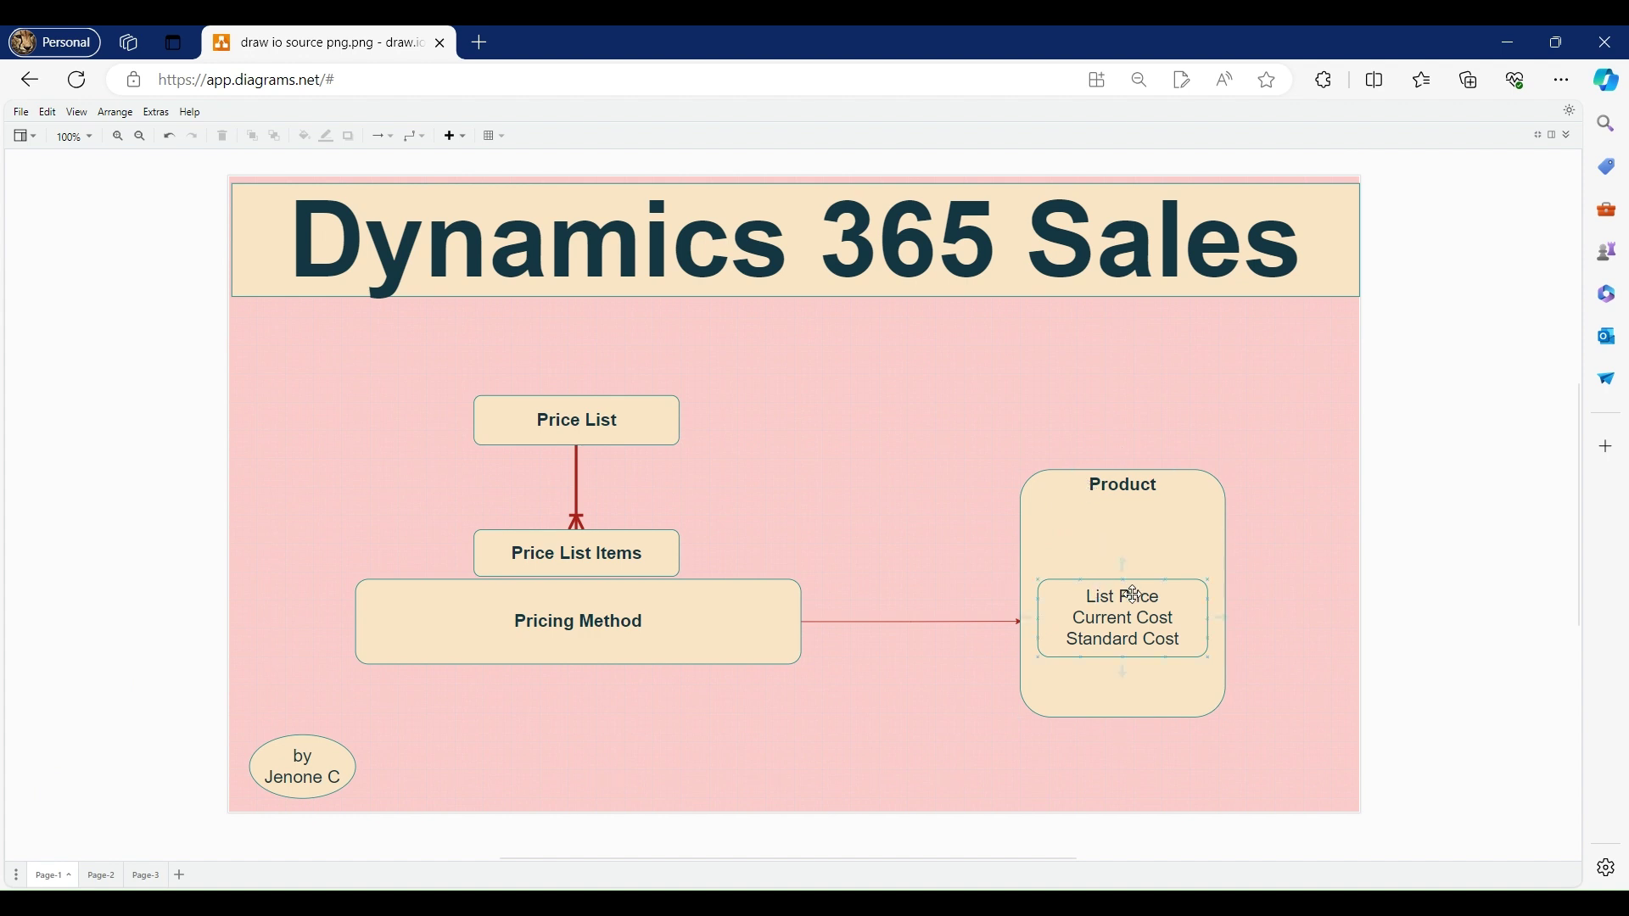
pyautogui.click(100, 875)
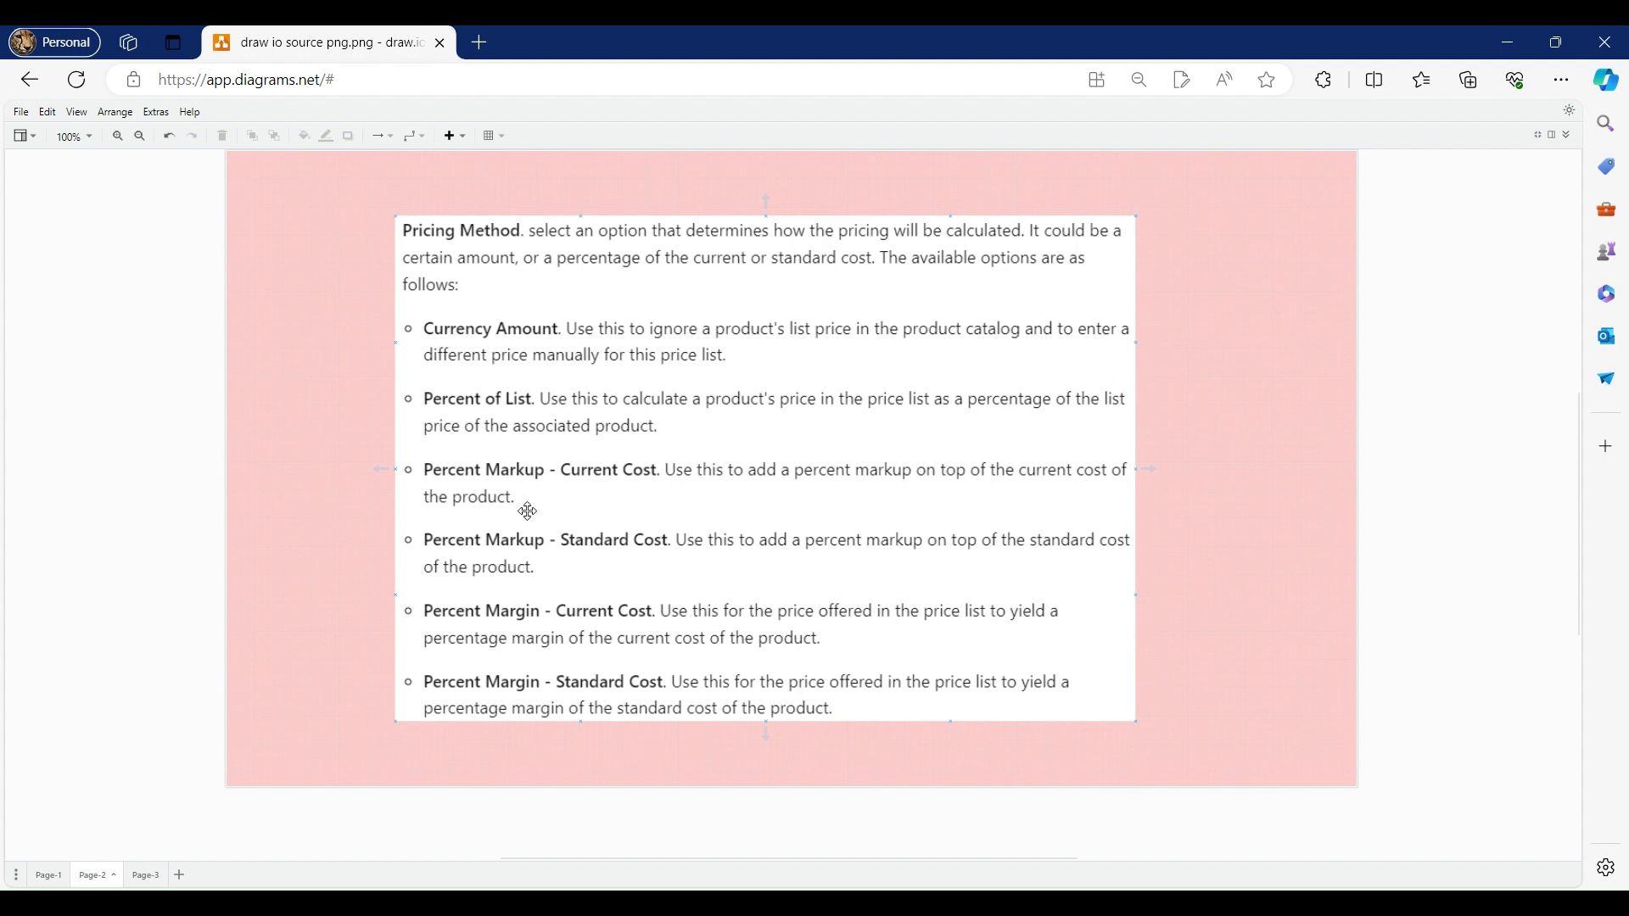
pyautogui.moveTo(527, 513); pyautogui.dragTo(144, 875)
# - Display Page-3 of the draw.io diagram with the Markup and Margin formula image
pyautogui.click(144, 874)
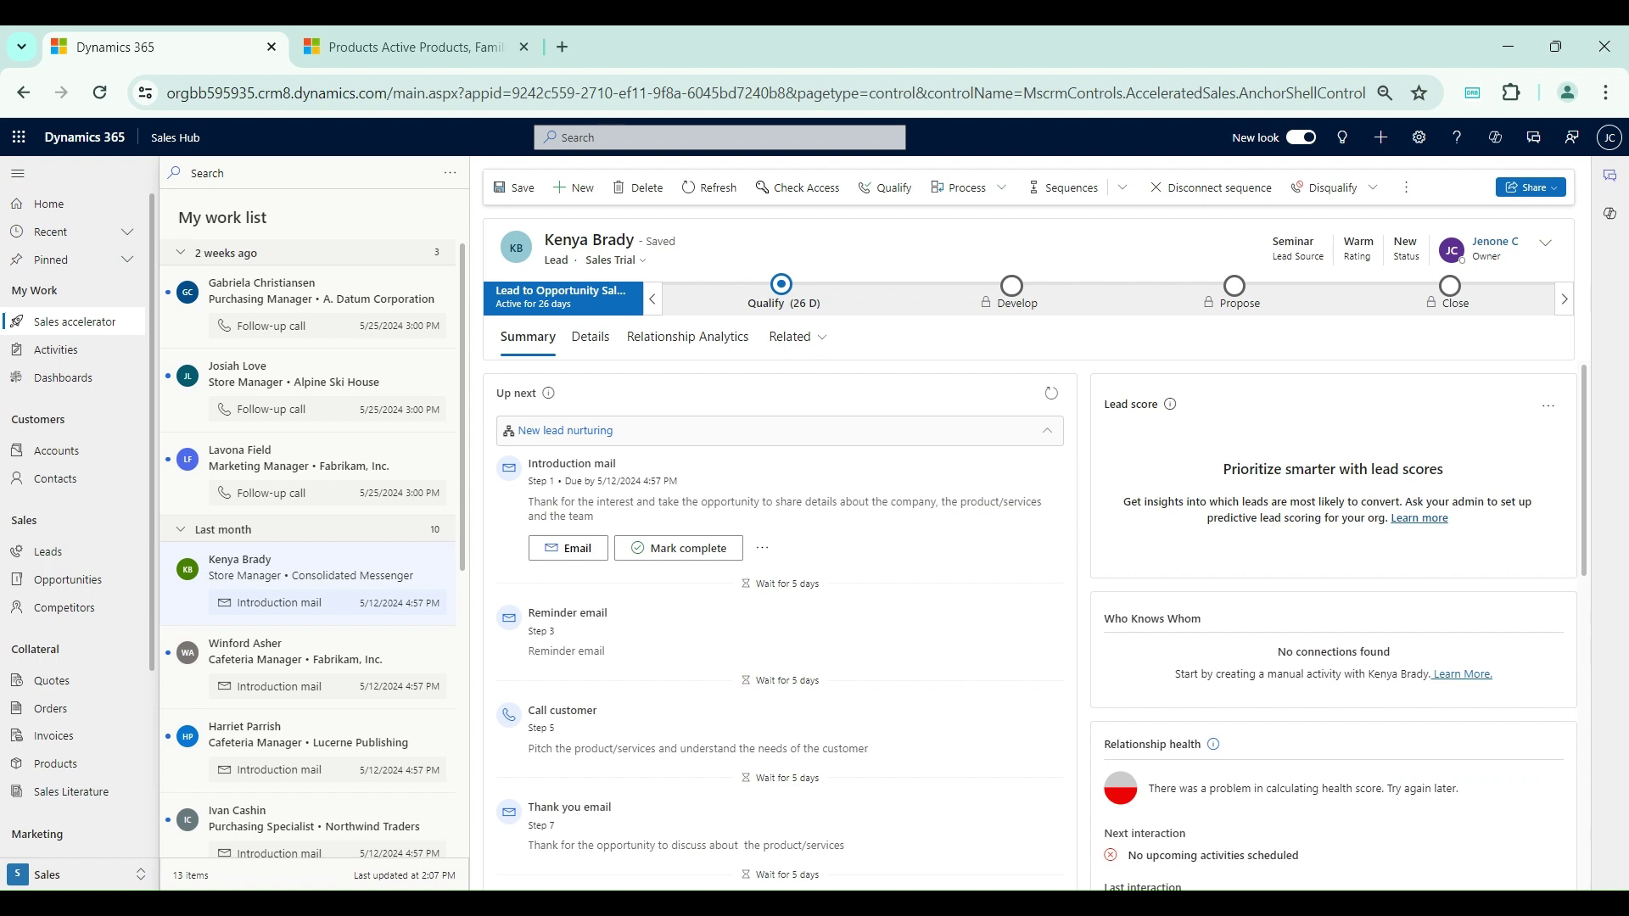
# - Switch to App Settings and open the Retail Price List from Product Catalog's Price Lists
pyautogui.click(68, 875)
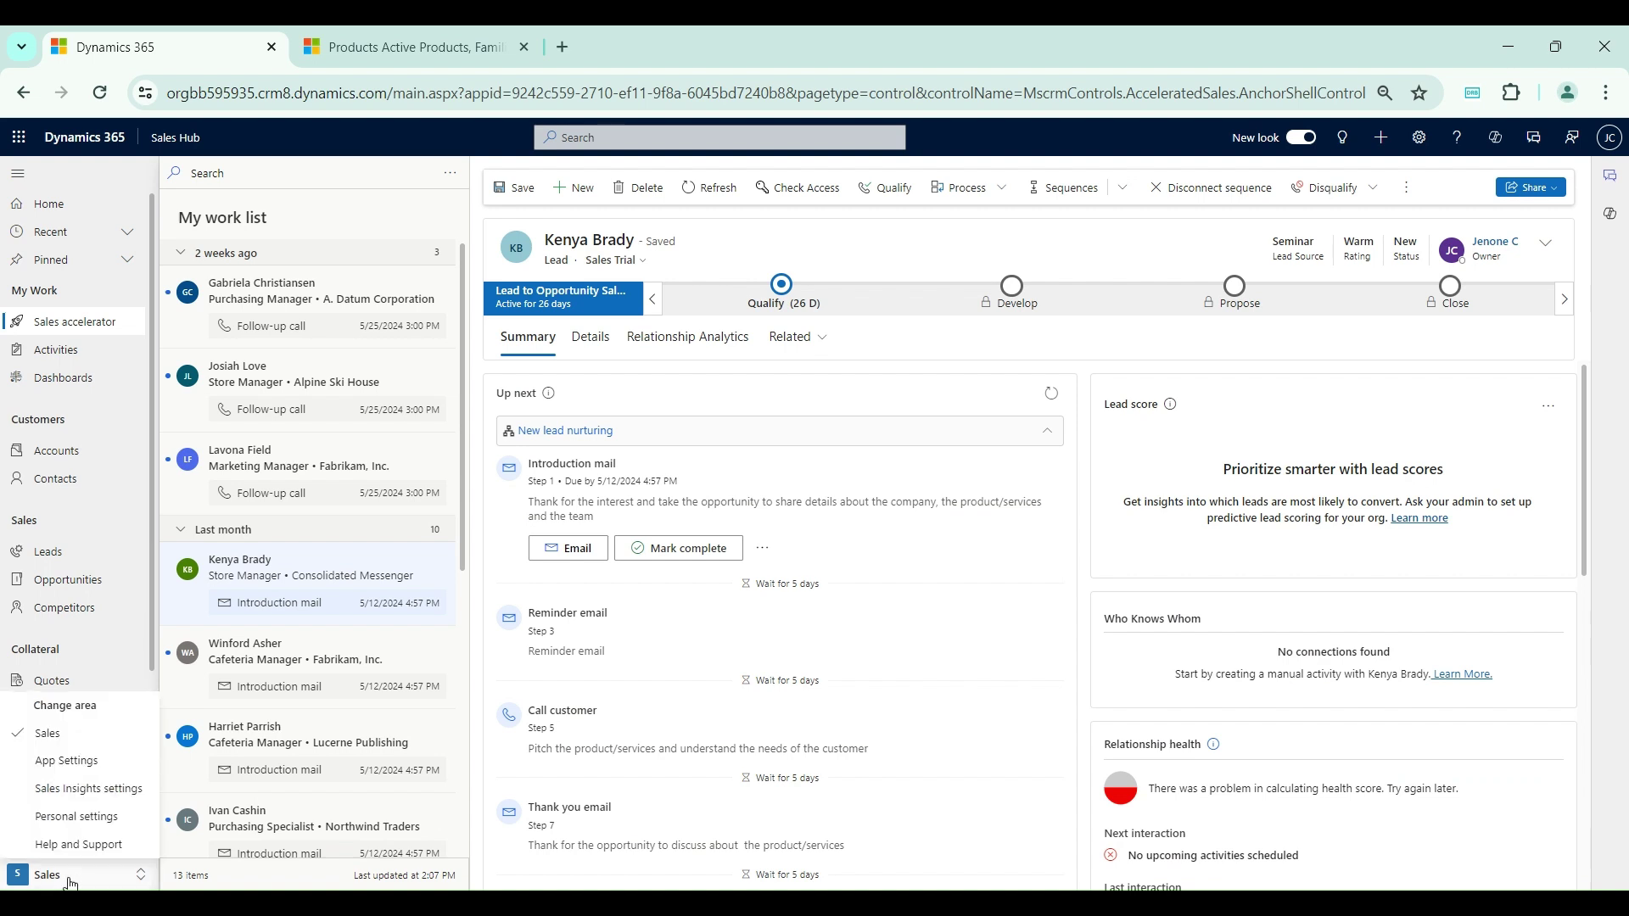
pyautogui.click(80, 773)
pyautogui.scroll(-1, 155, 625)
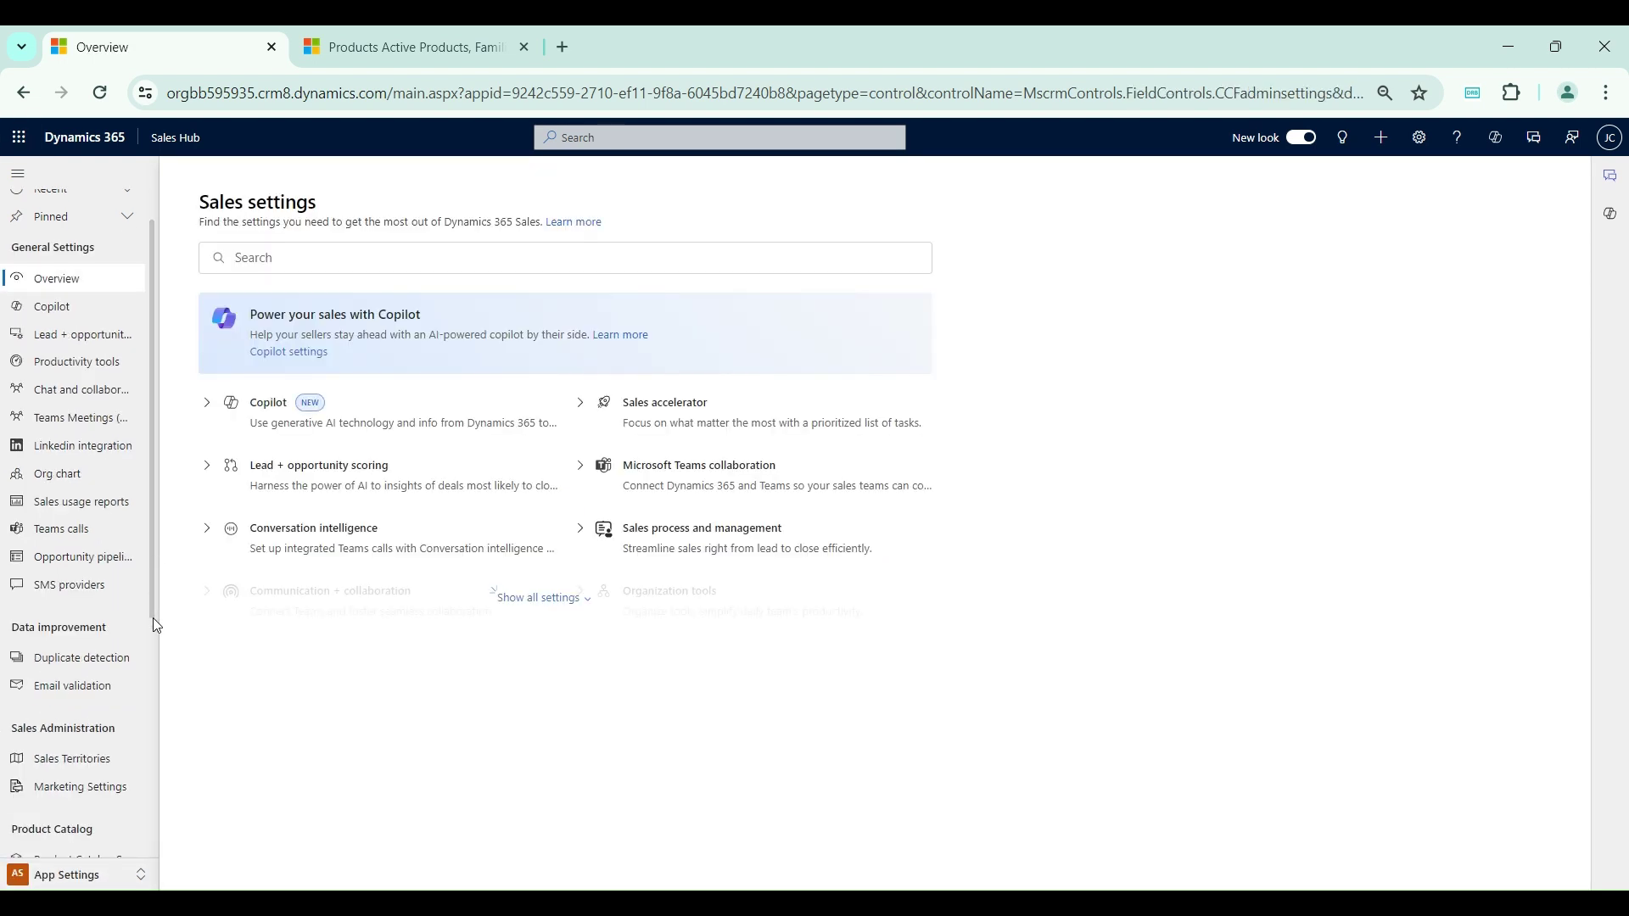
pyautogui.moveTo(153, 617); pyautogui.dragTo(150, 858)
pyautogui.click(78, 563)
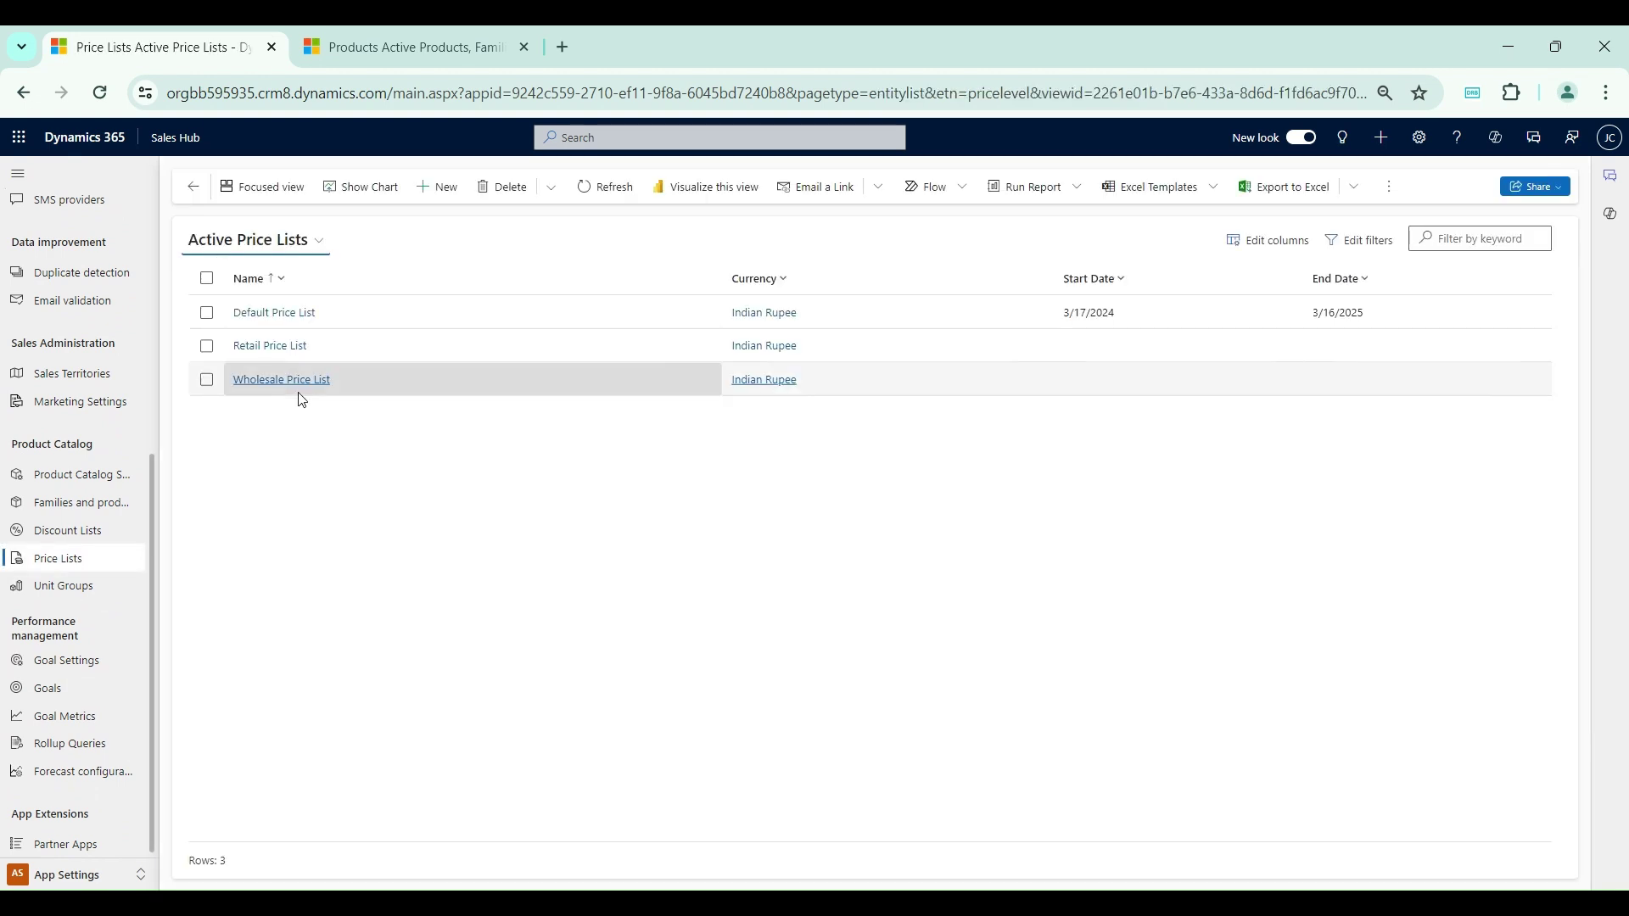
pyautogui.click(264, 347)
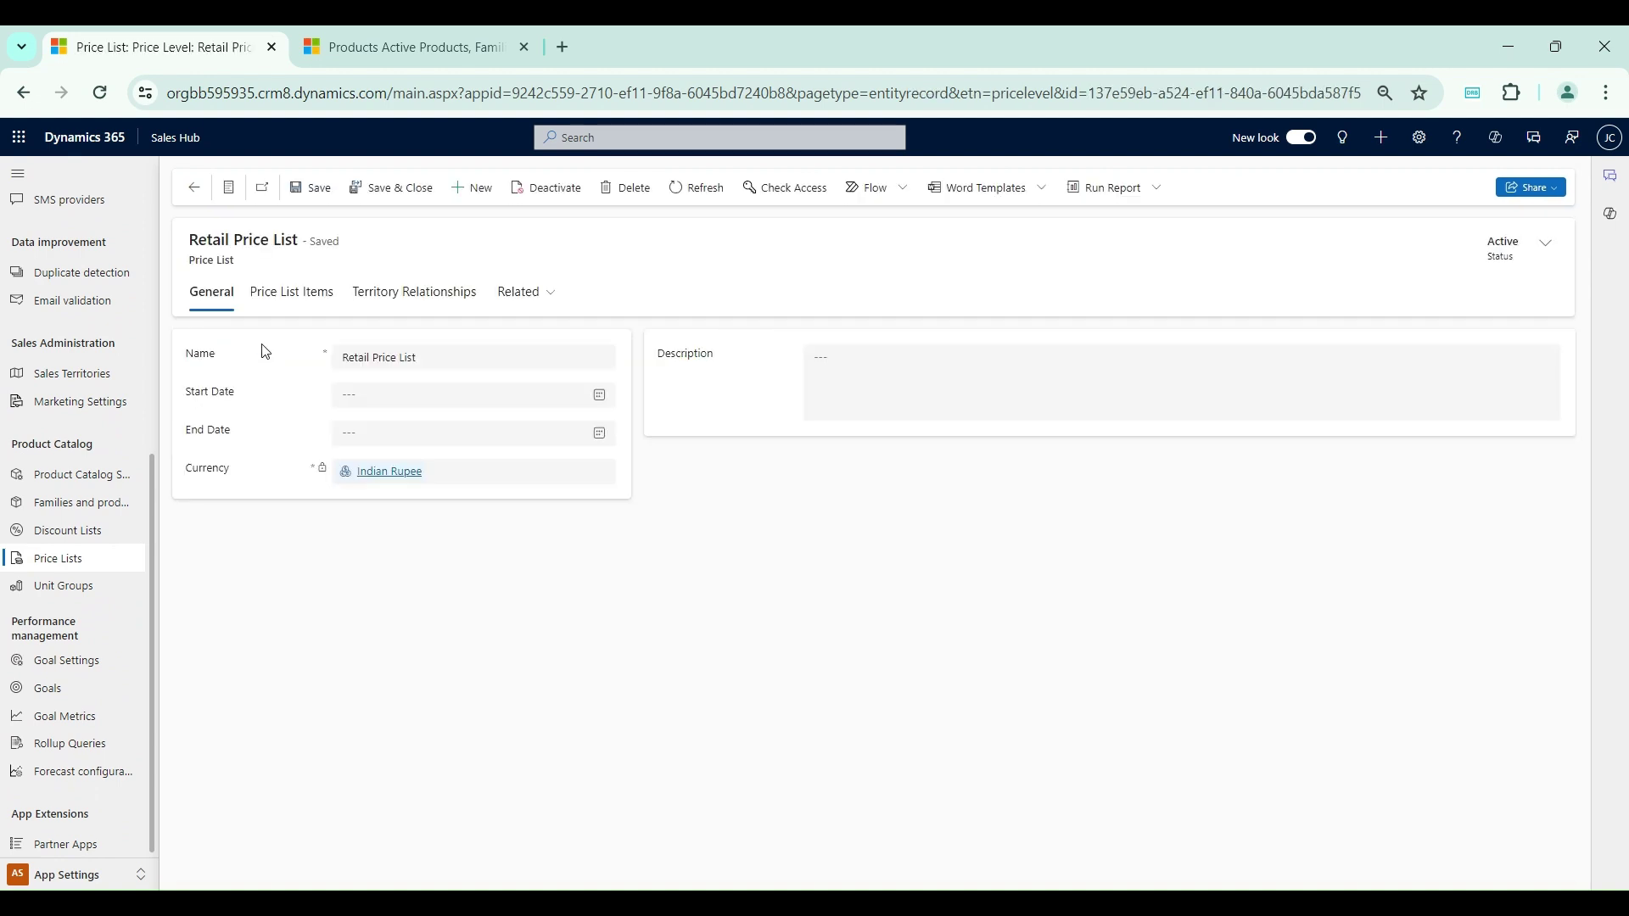
# - Open the TV 1 - 32 inch price list item and review its ₹32,000.00 Currency Amount pricing
pyautogui.click(274, 297)
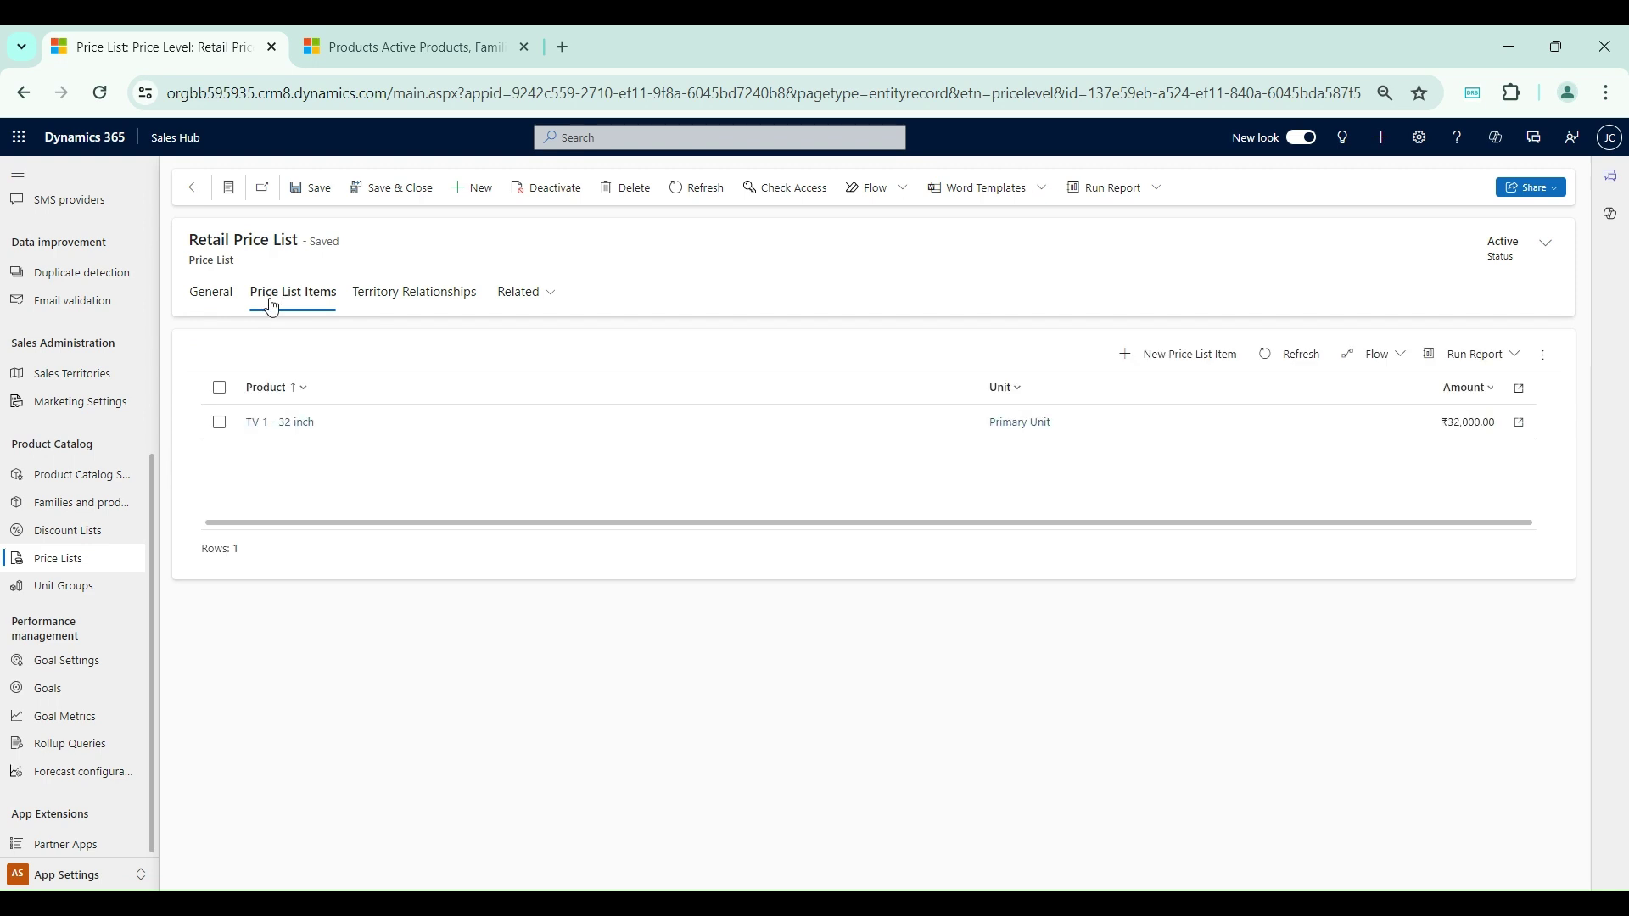
pyautogui.click(1519, 428)
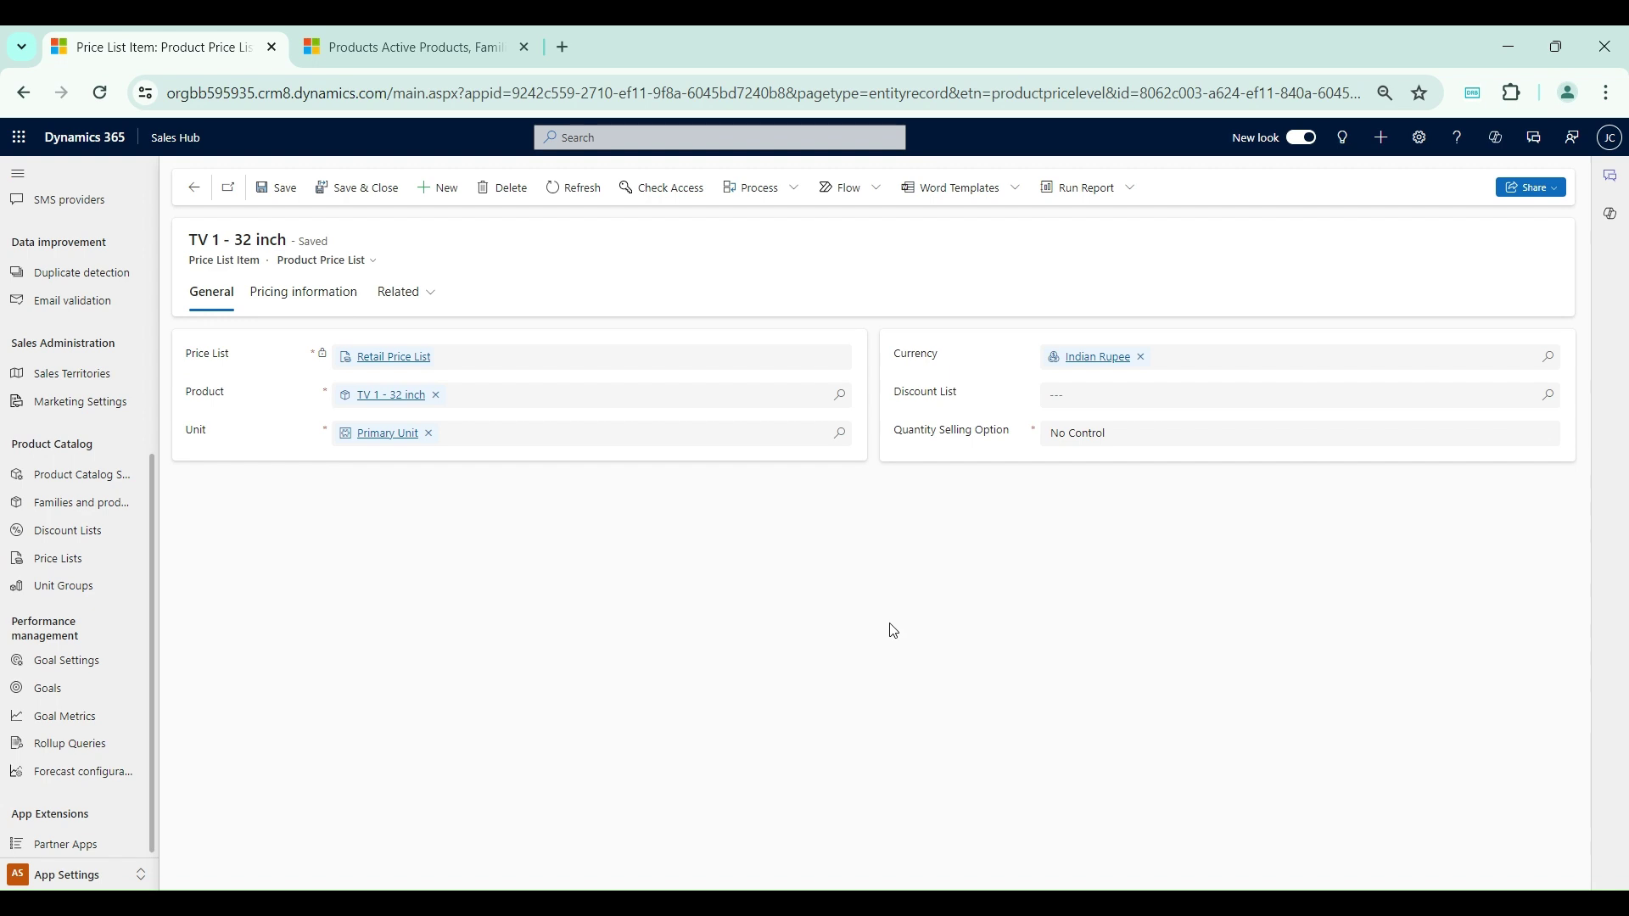
pyautogui.click(295, 293)
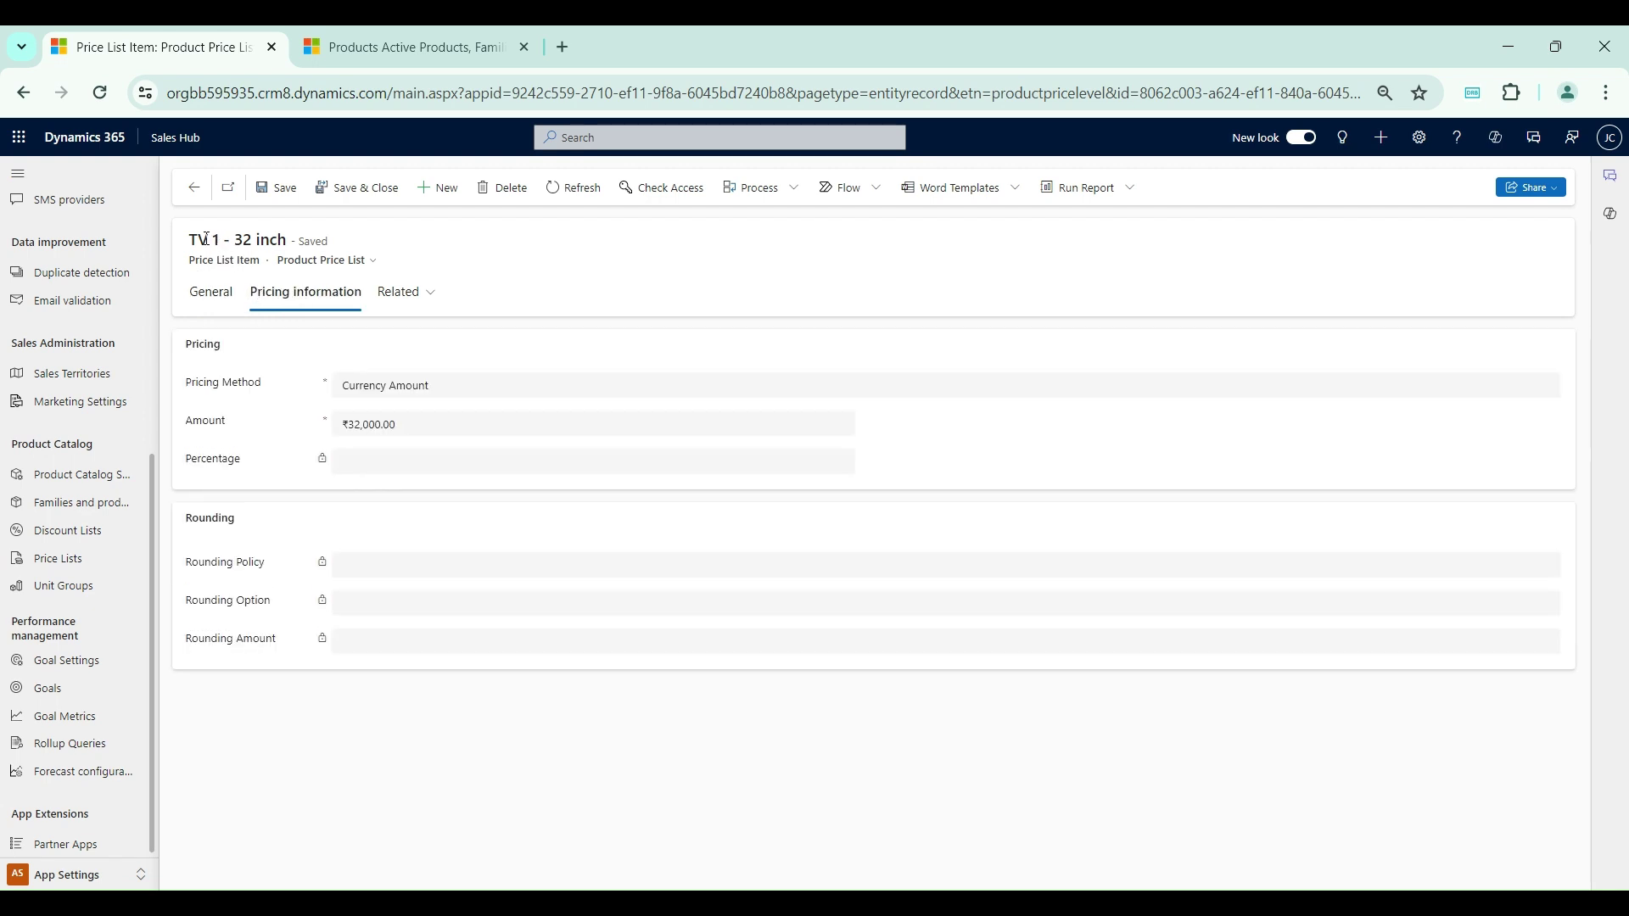
pyautogui.click(223, 303)
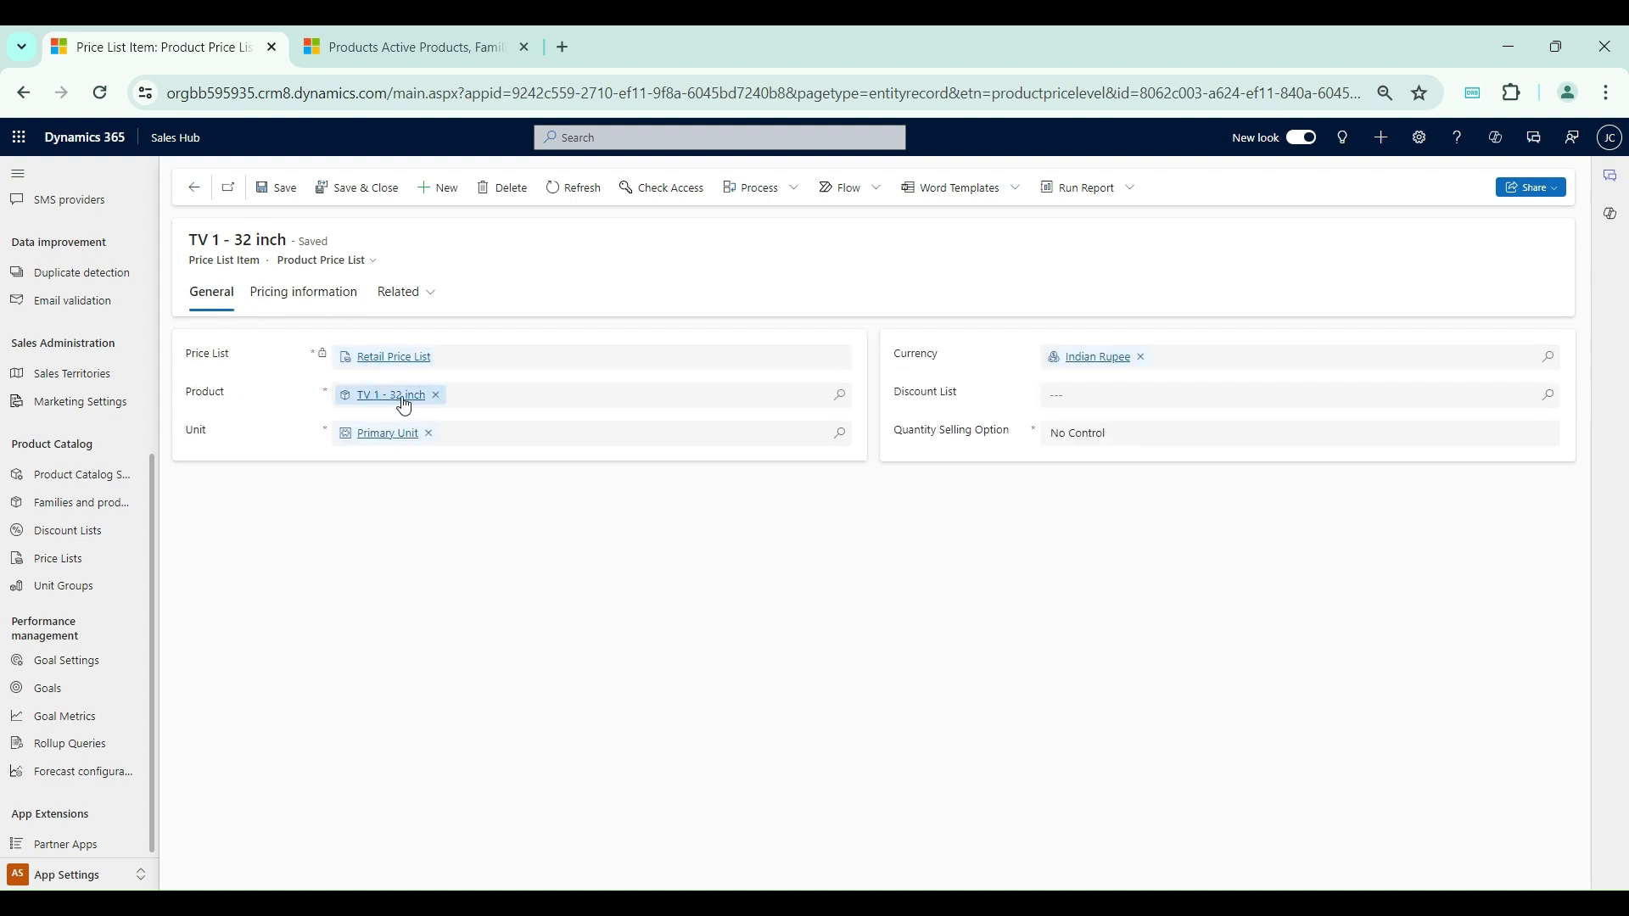
pyautogui.click(303, 303)
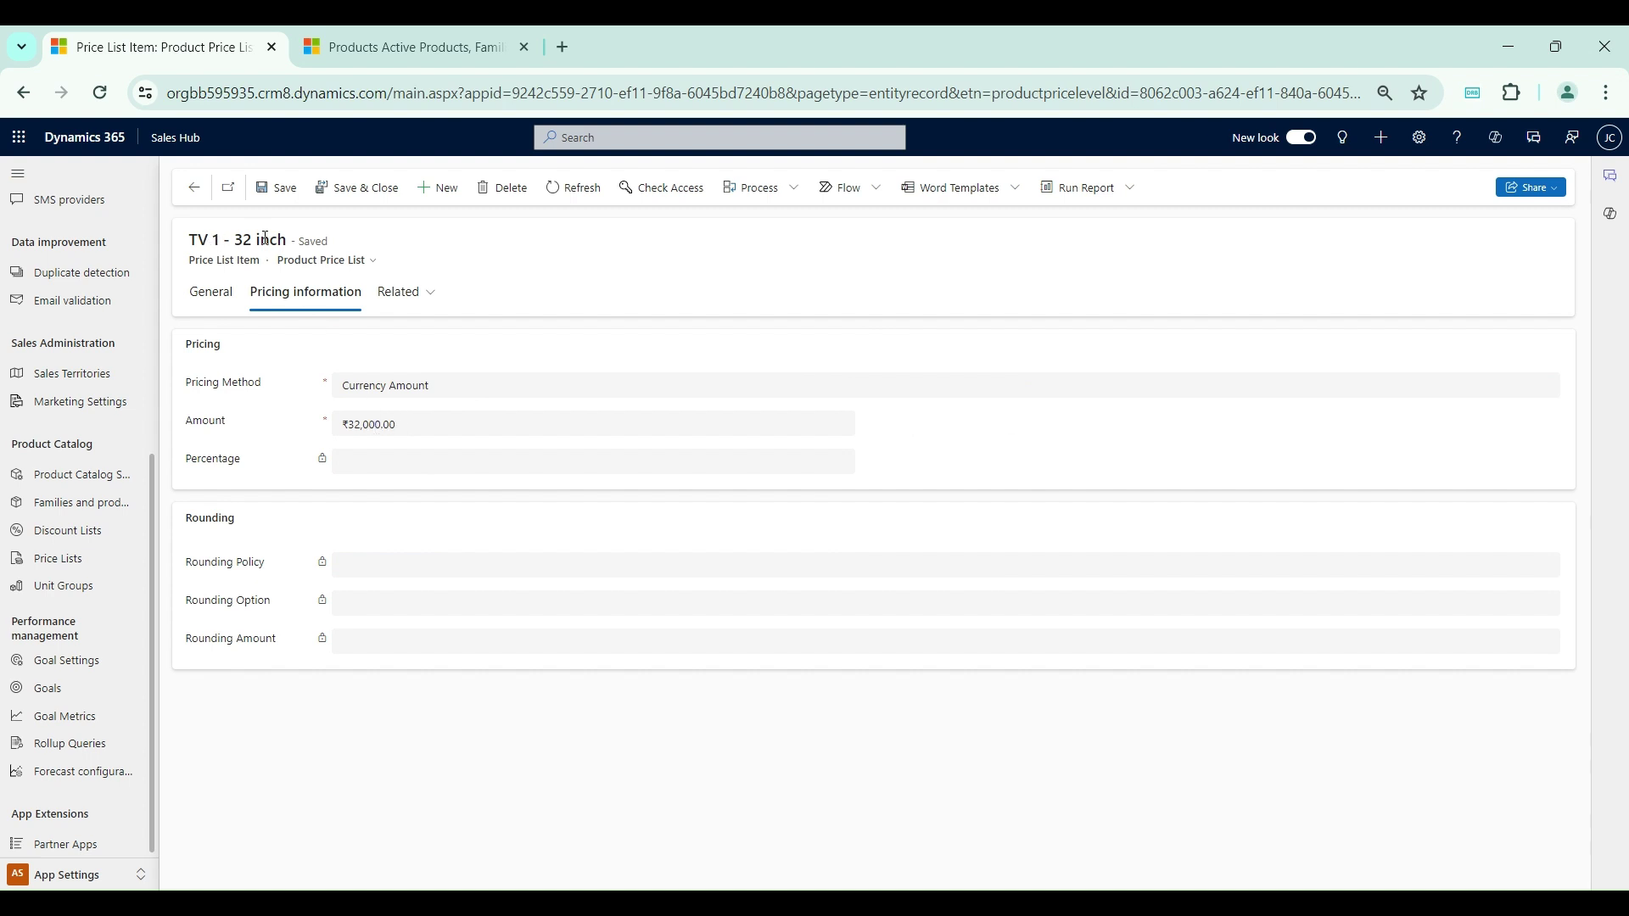
pyautogui.click(412, 399)
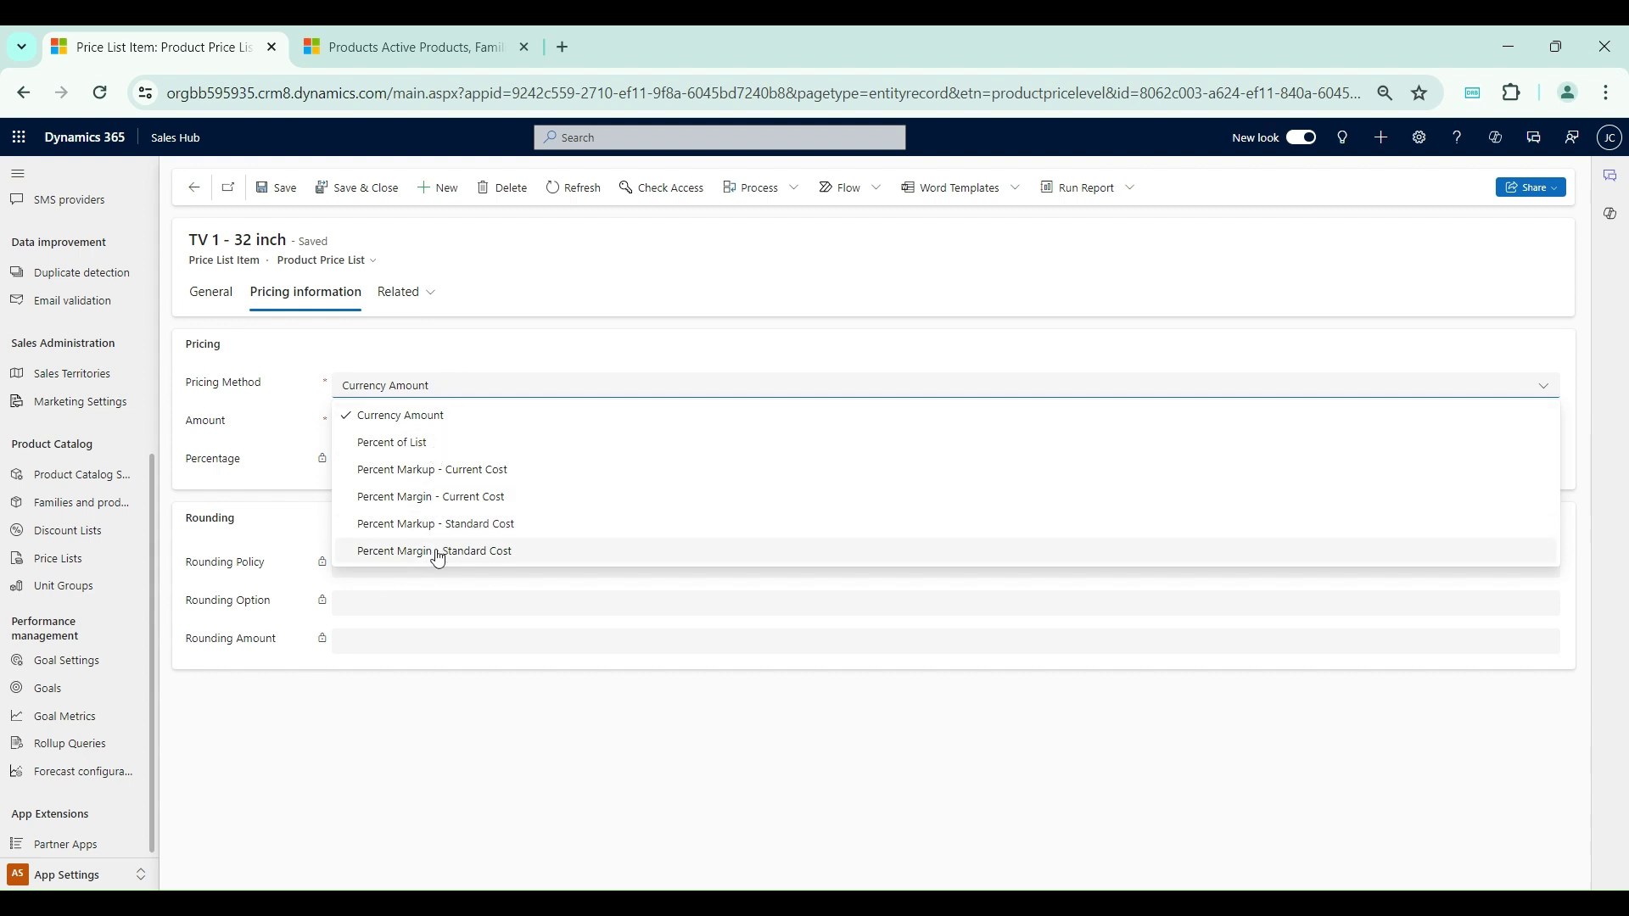
pyautogui.click(465, 335)
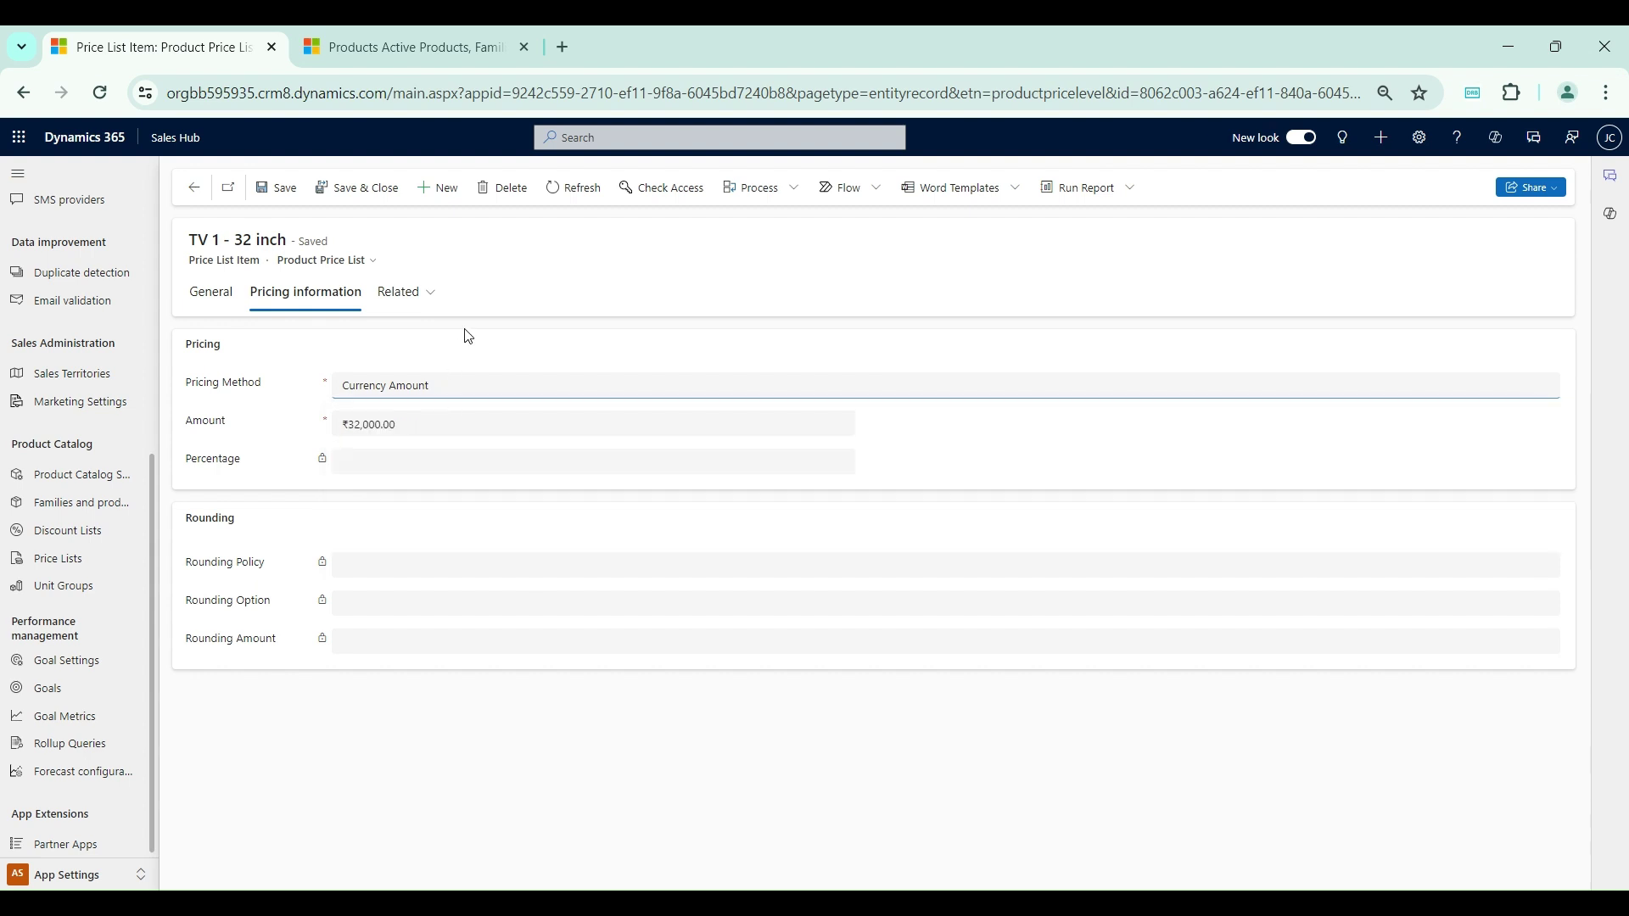
pyautogui.click(402, 51)
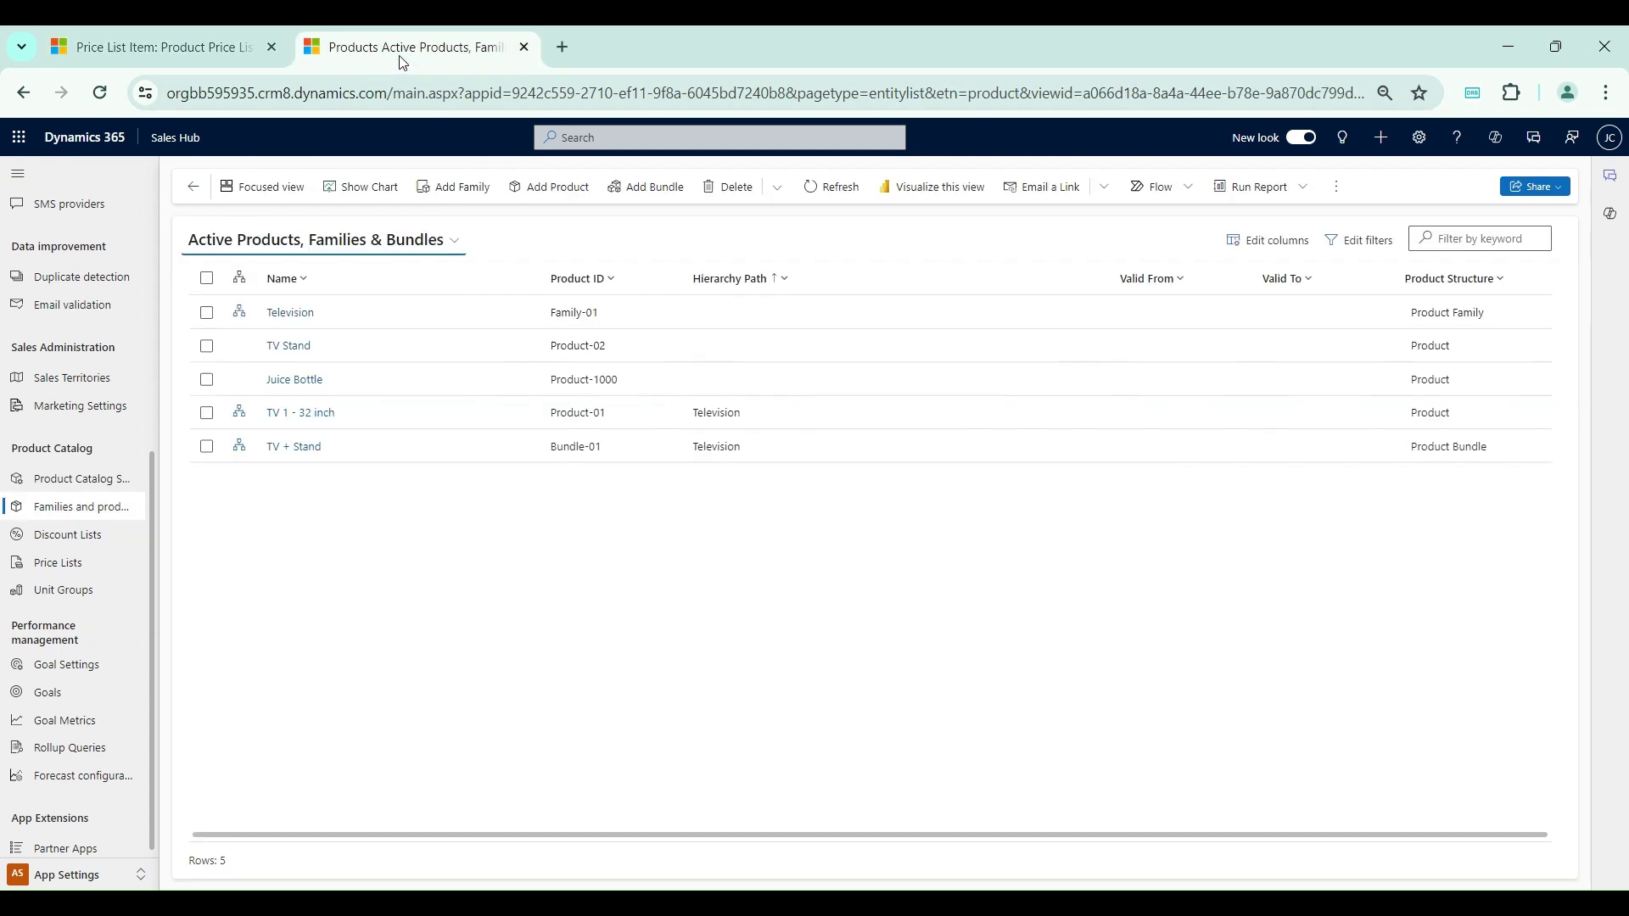
# - Check the TV 1 - 32 inch product's Additional Details, then return to its price list item
pyautogui.click(296, 415)
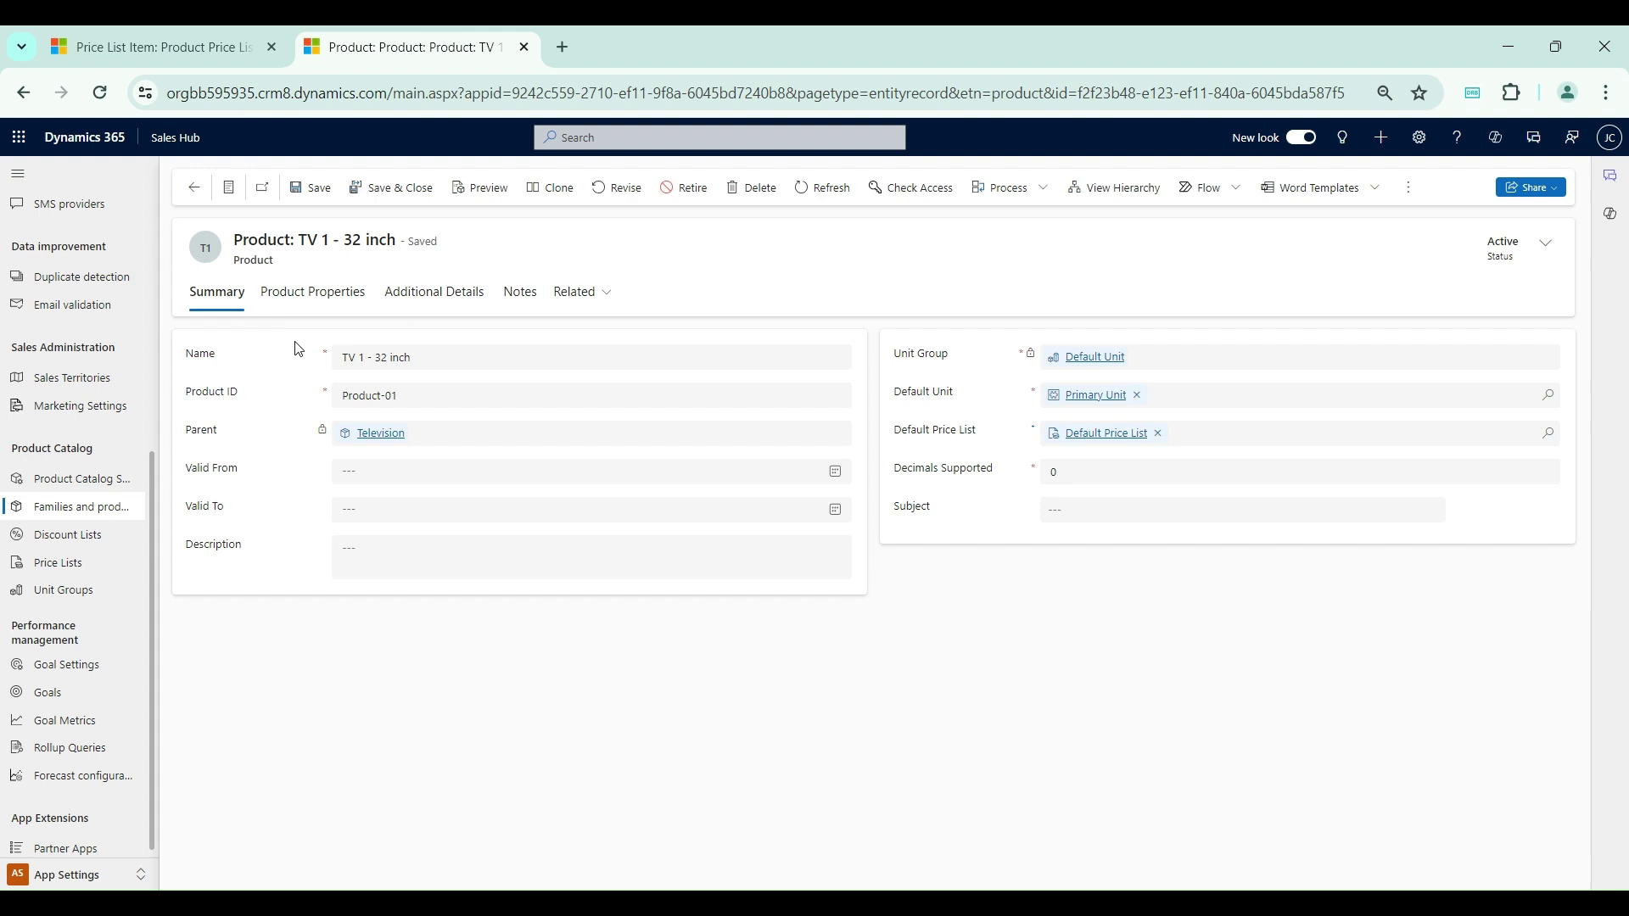
pyautogui.click(430, 298)
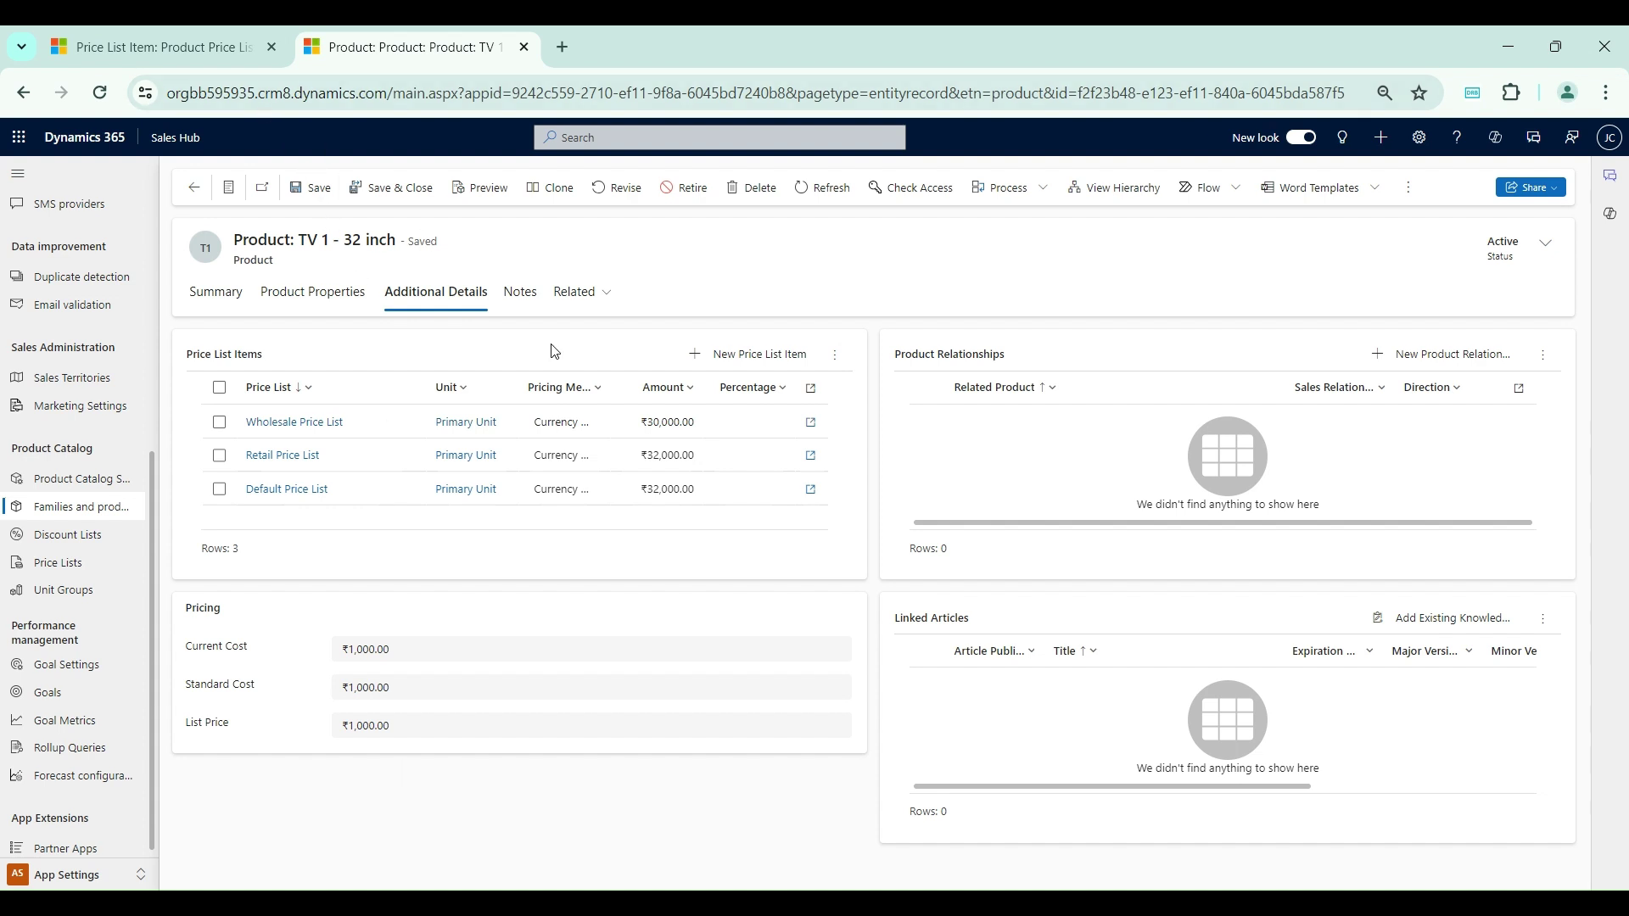
pyautogui.click(141, 52)
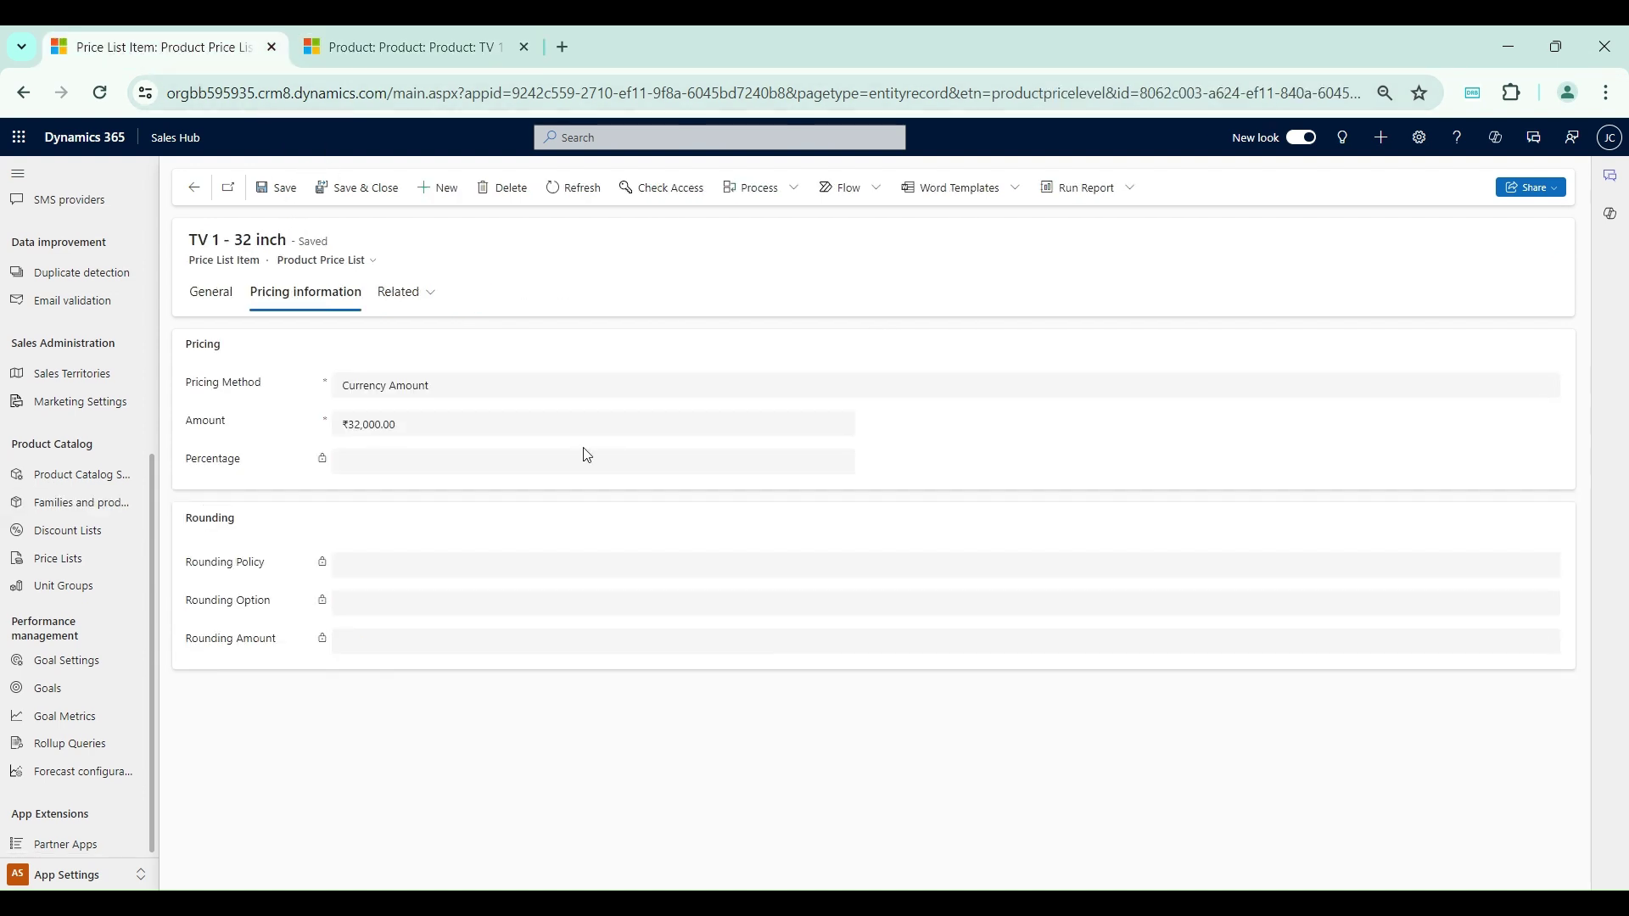
# - Set the item's pricing method to Percent of List at 50% and save
pyautogui.click(463, 392)
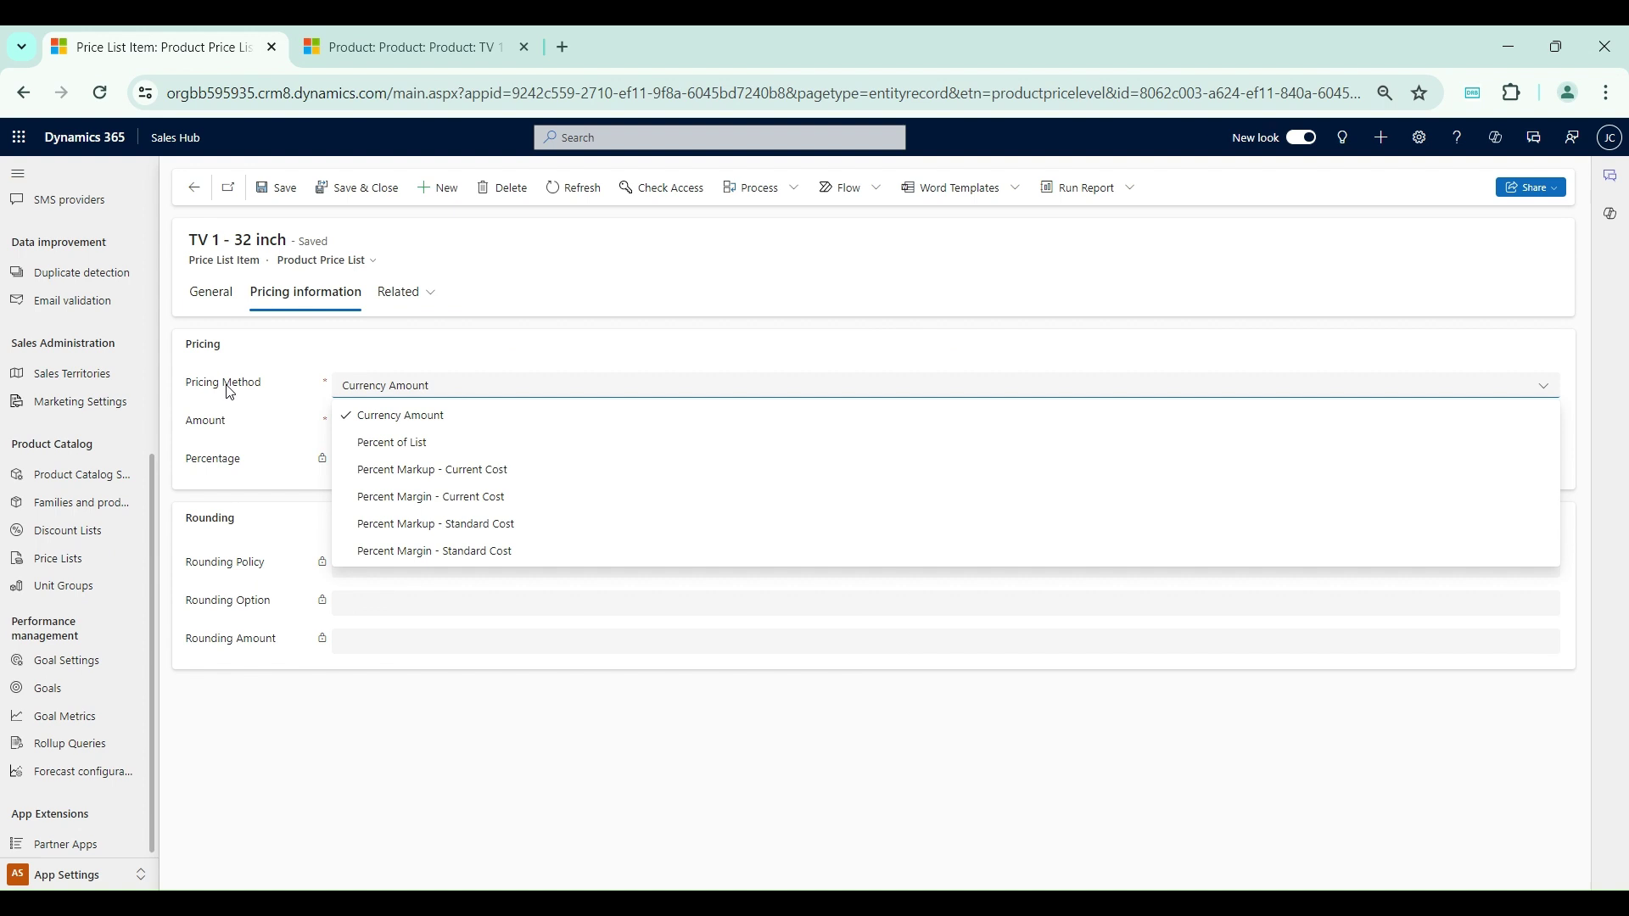
pyautogui.click(439, 447)
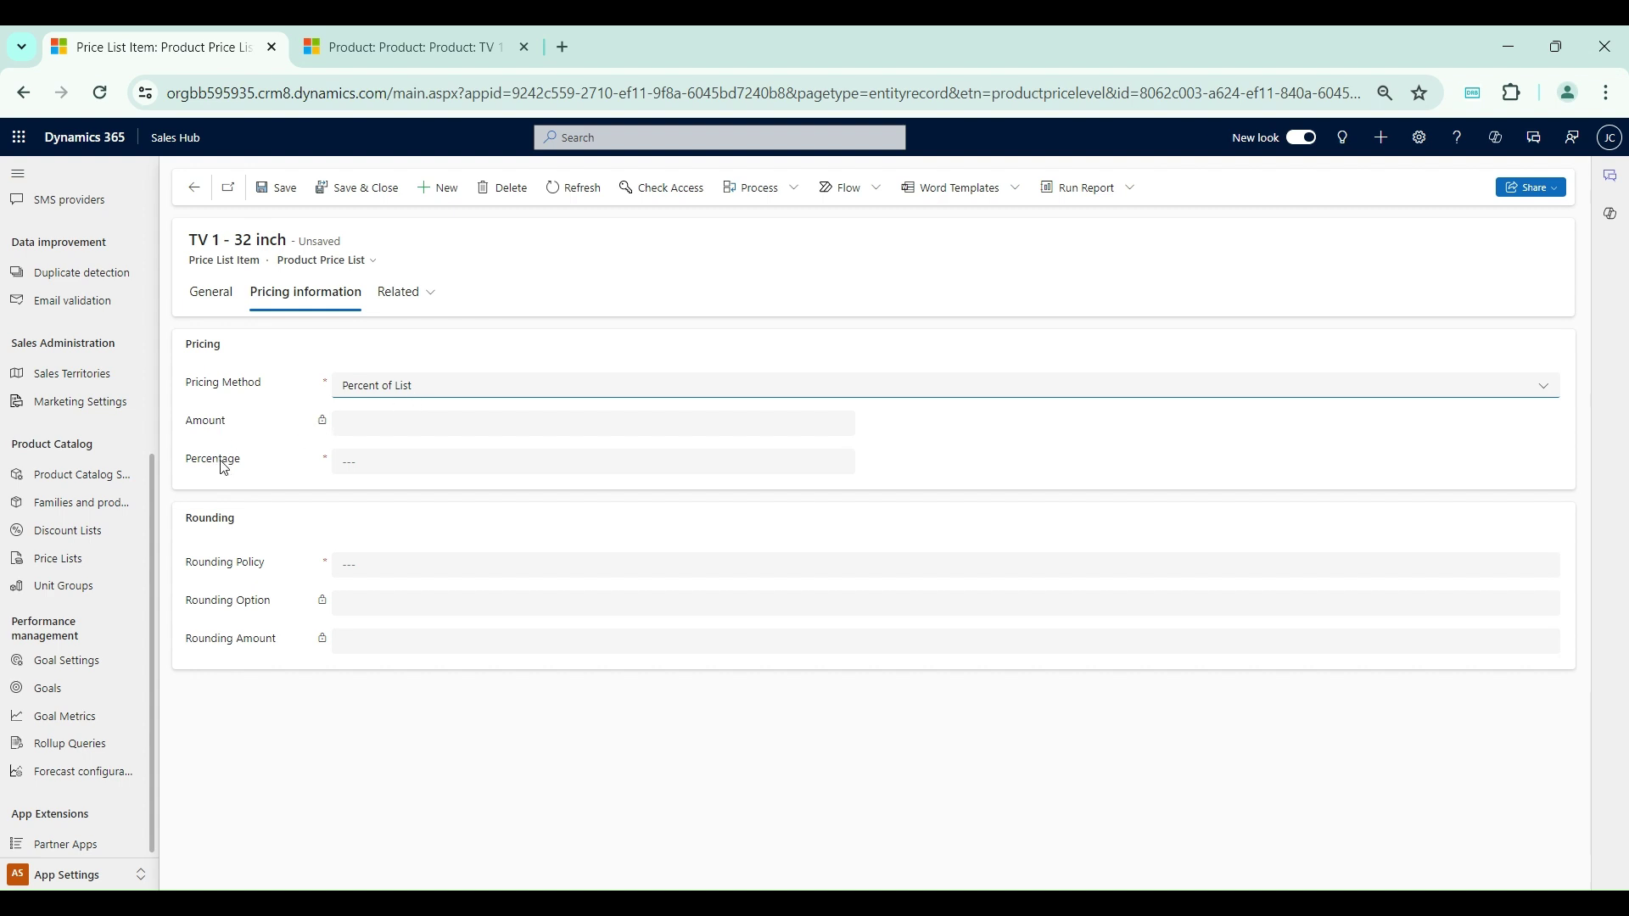
pyautogui.click(361, 460)
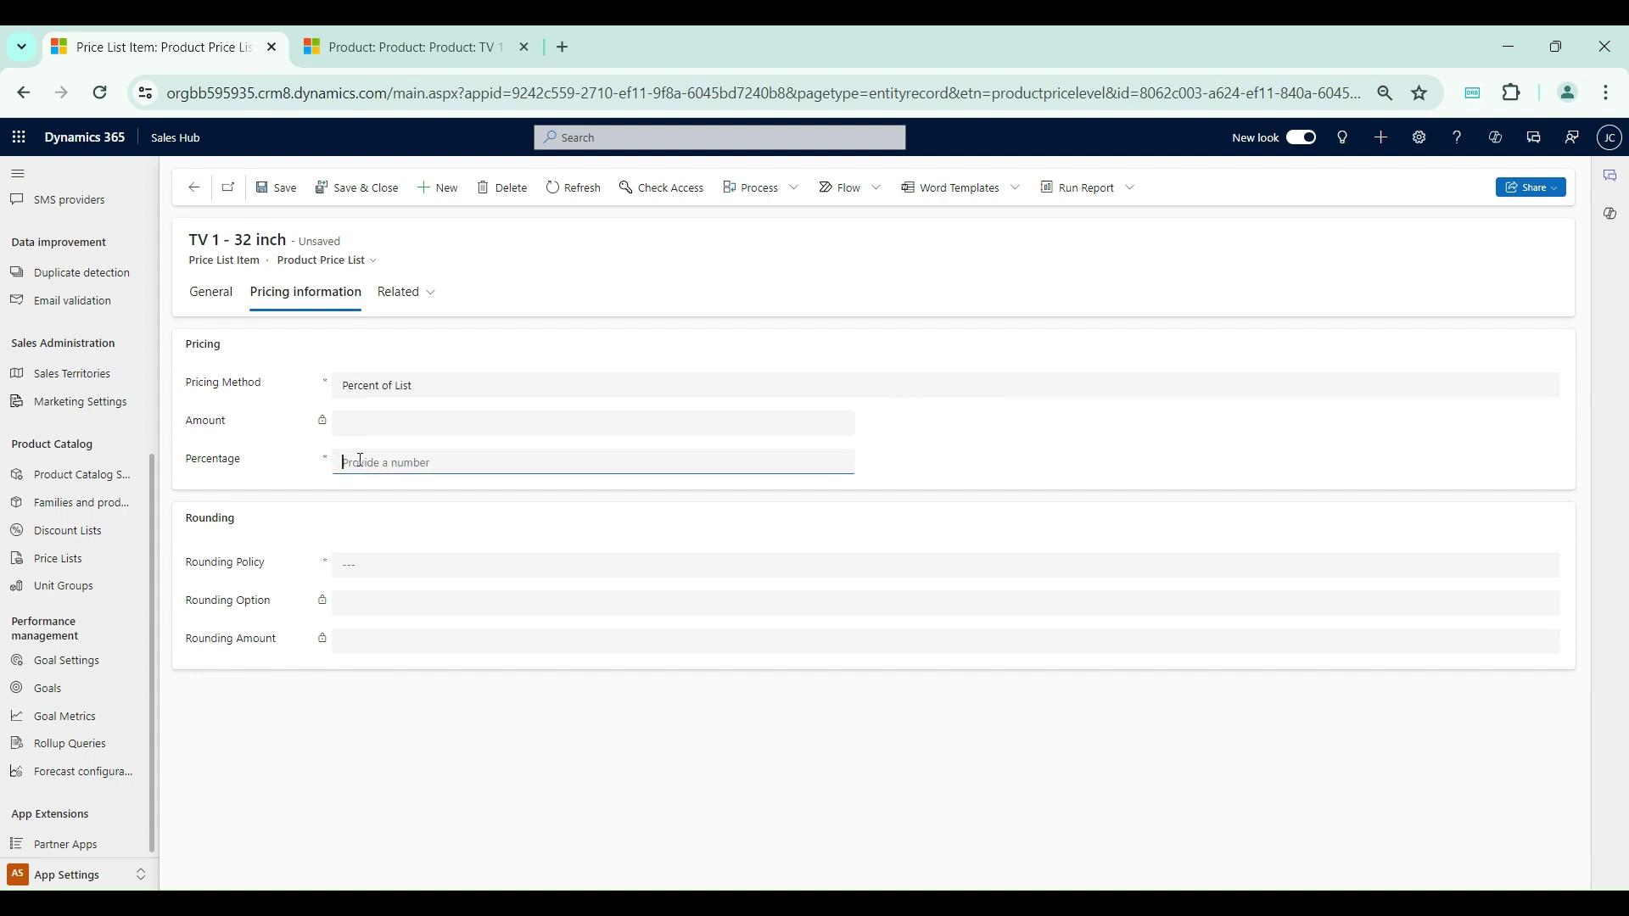
pyautogui.write('50')
pyautogui.click(278, 187)
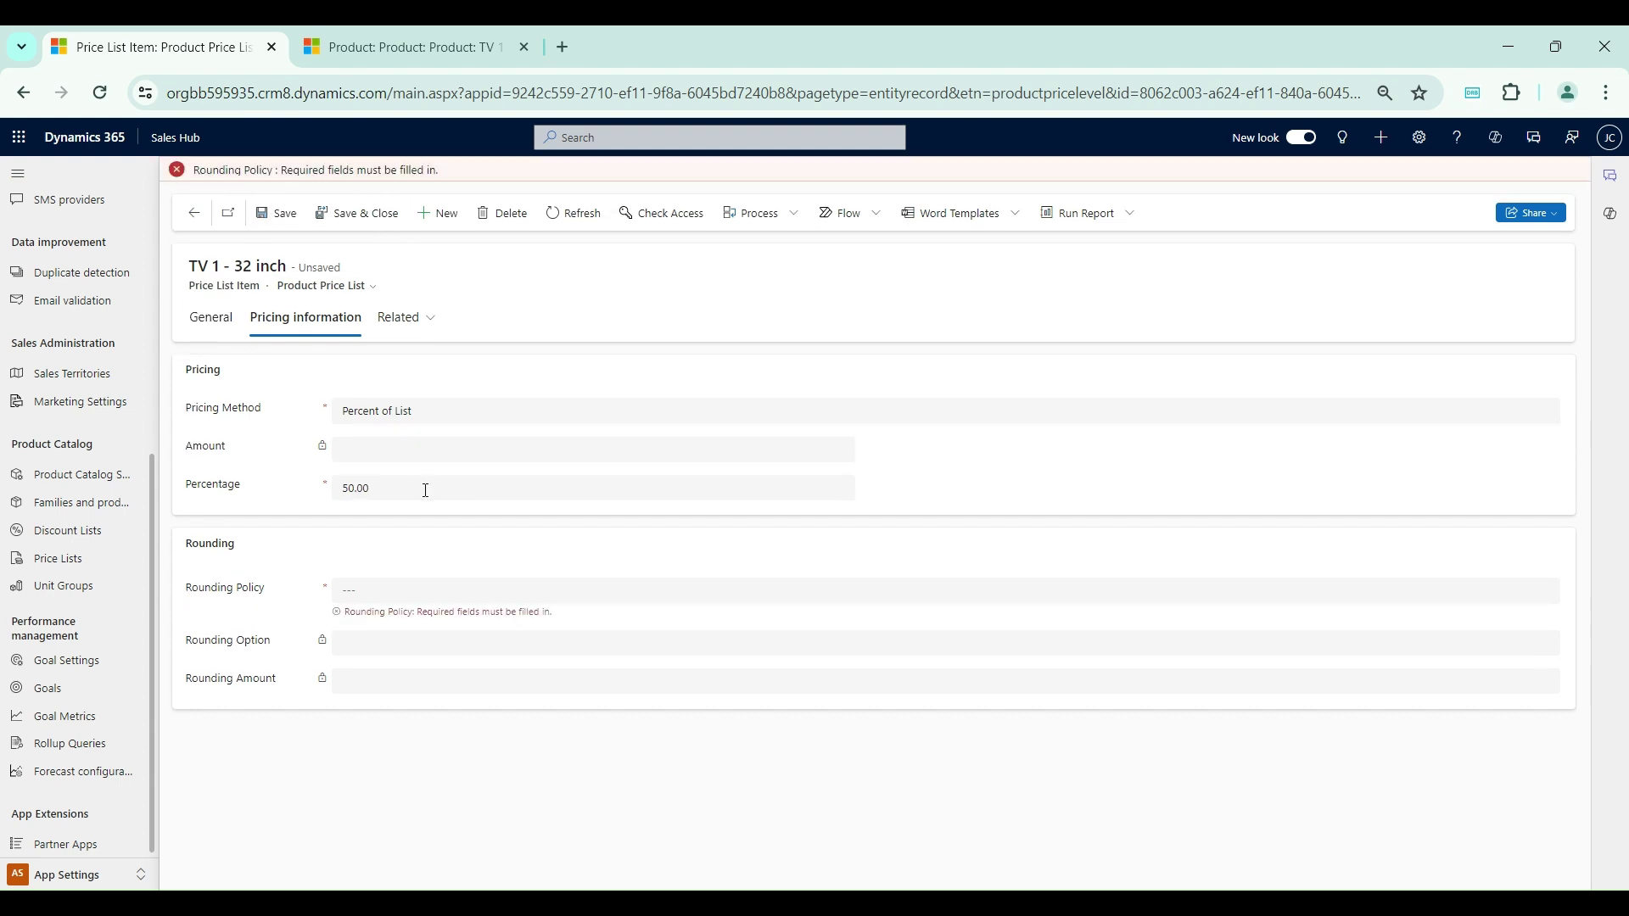
# - Set the Rounding Policy to None and save, leaving the Amount at ₹500.00
pyautogui.click(391, 596)
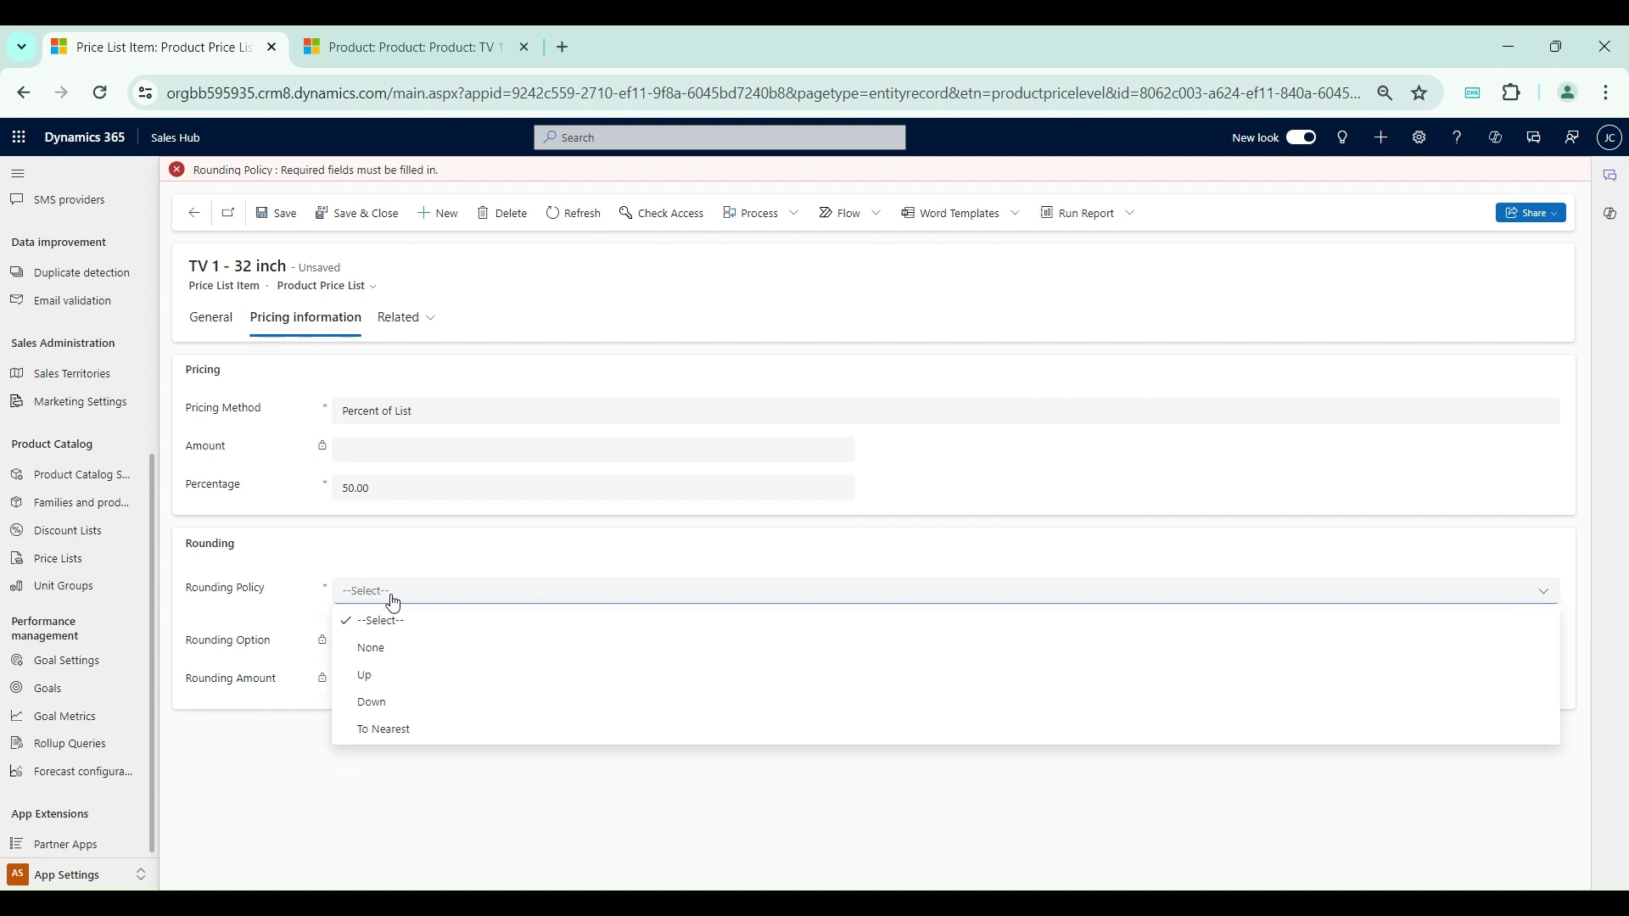
pyautogui.click(394, 647)
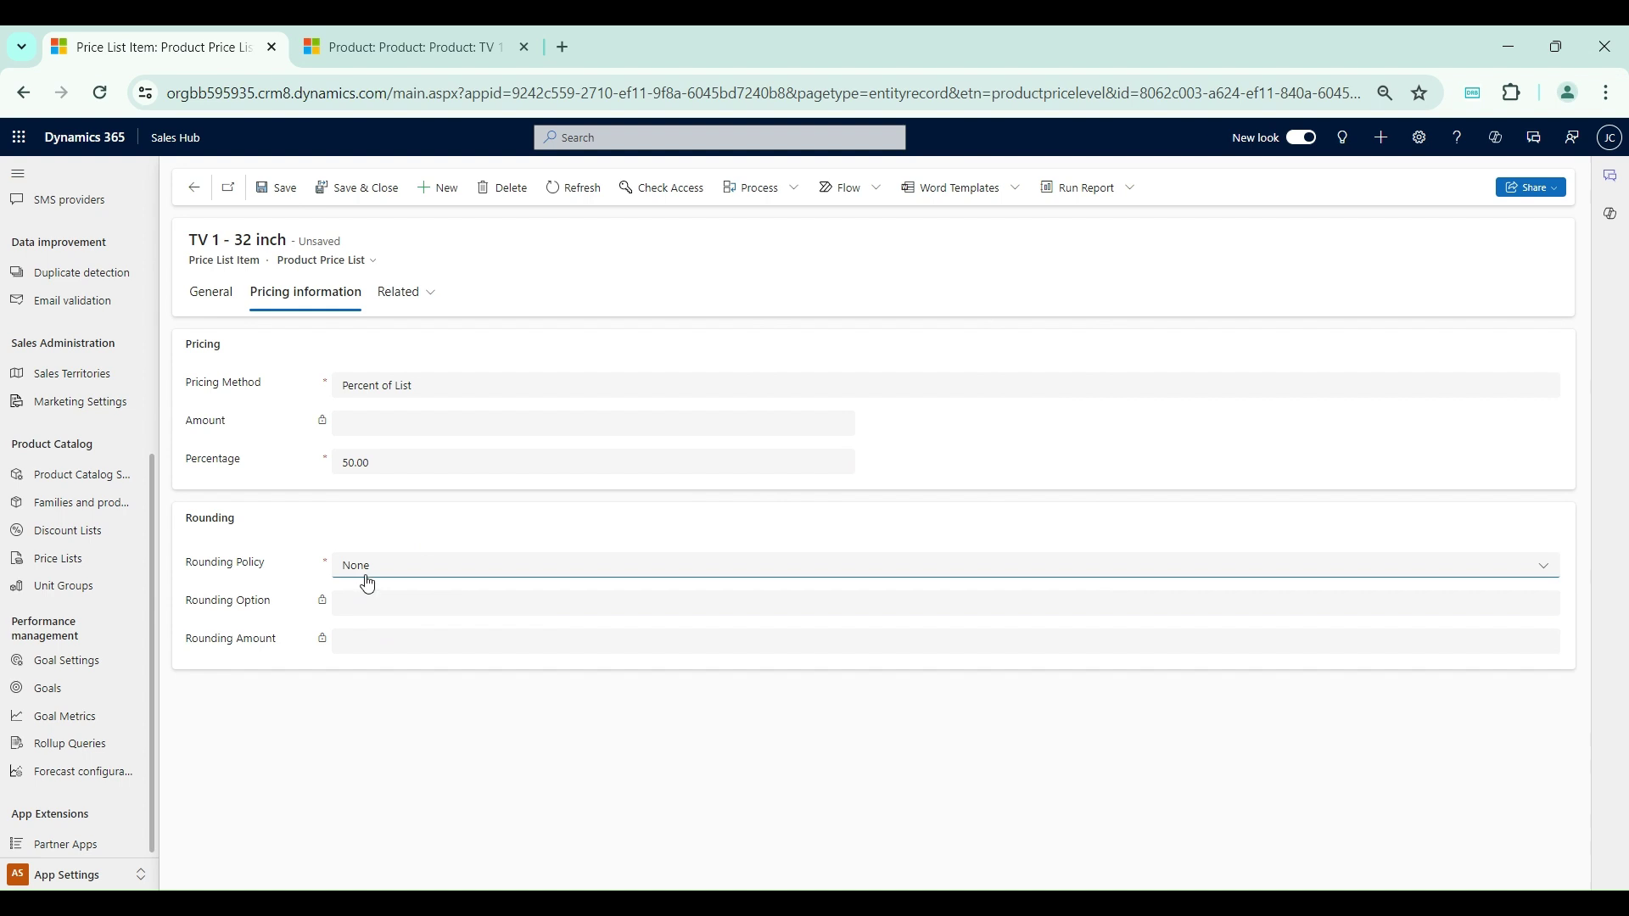
pyautogui.click(297, 194)
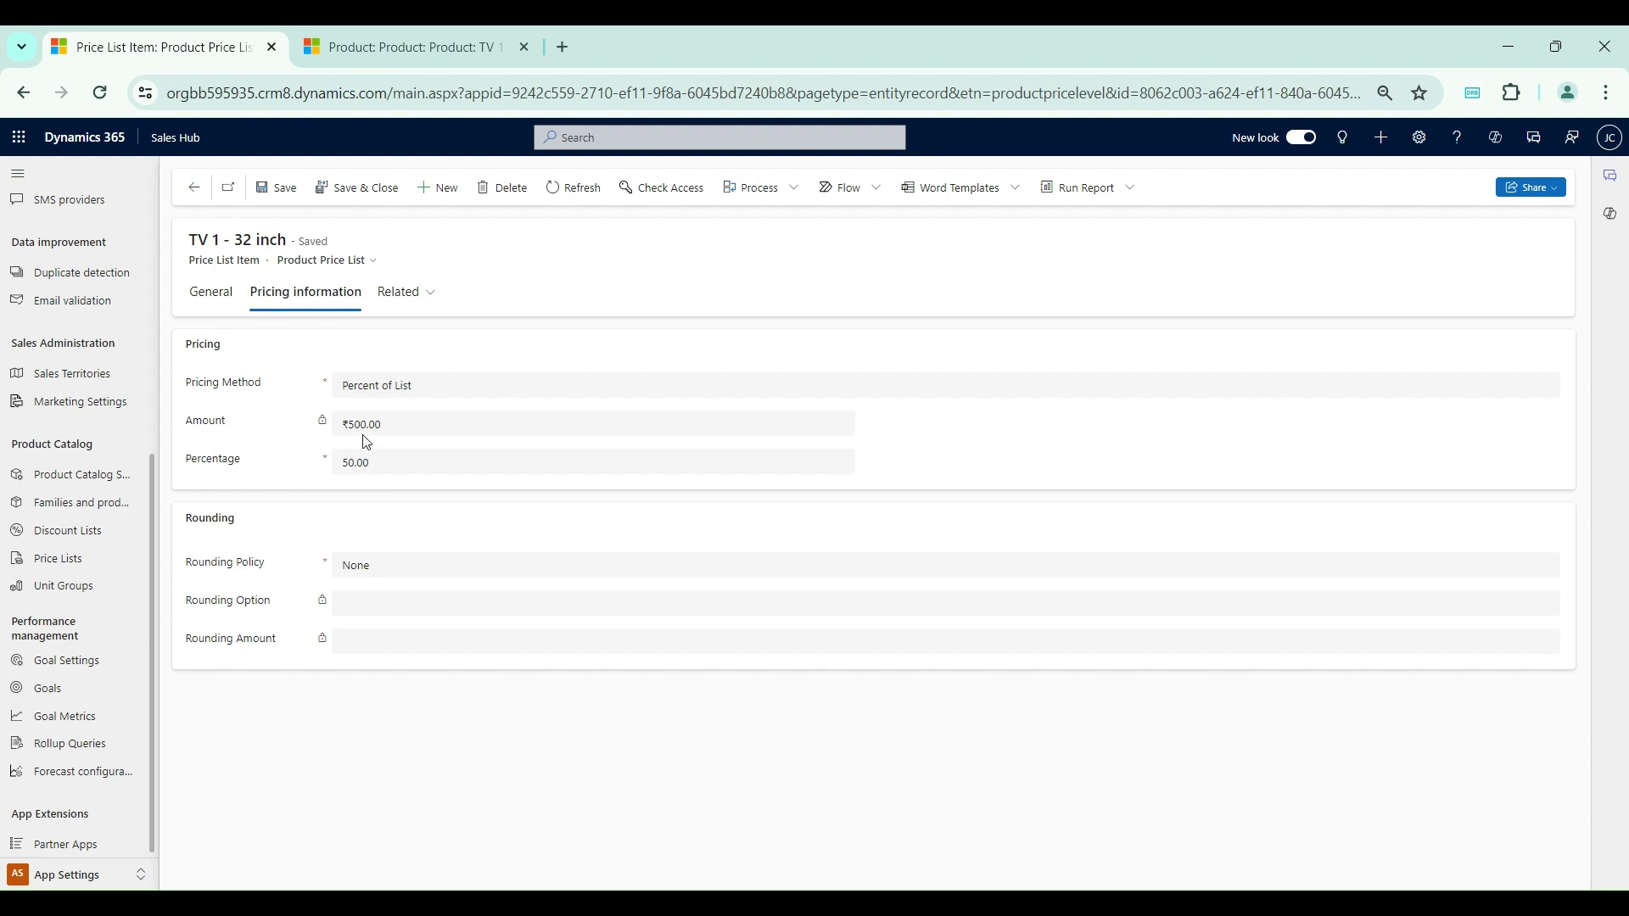
pyautogui.click(396, 49)
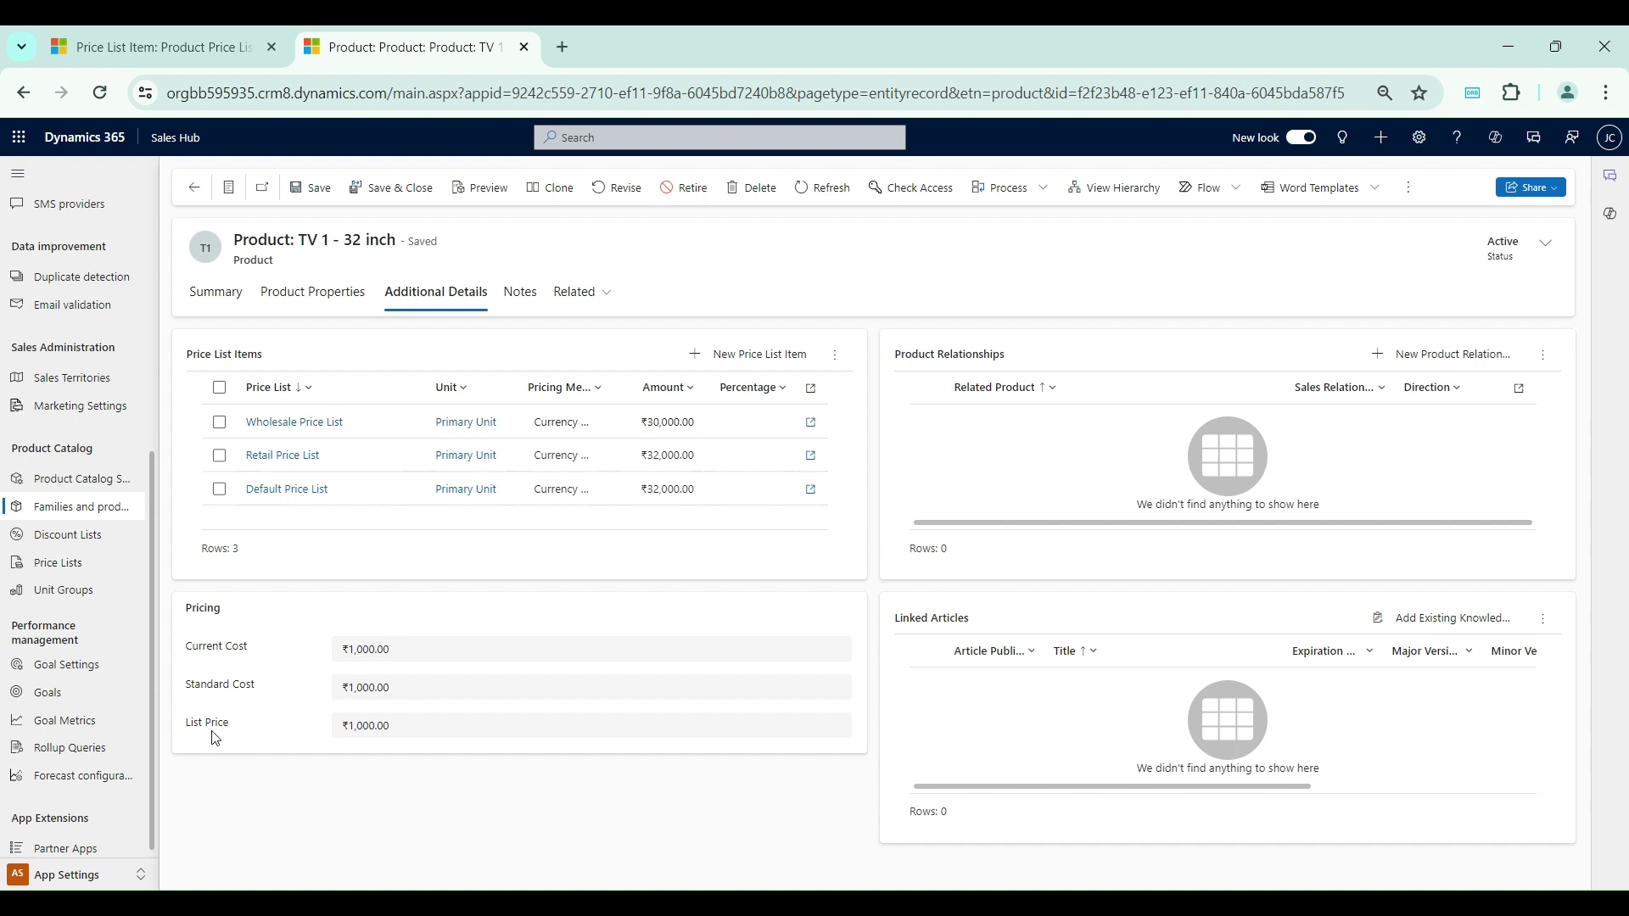
# - Compare the product's list price with the item's ₹500.00 calculated amount
pyautogui.click(343, 730)
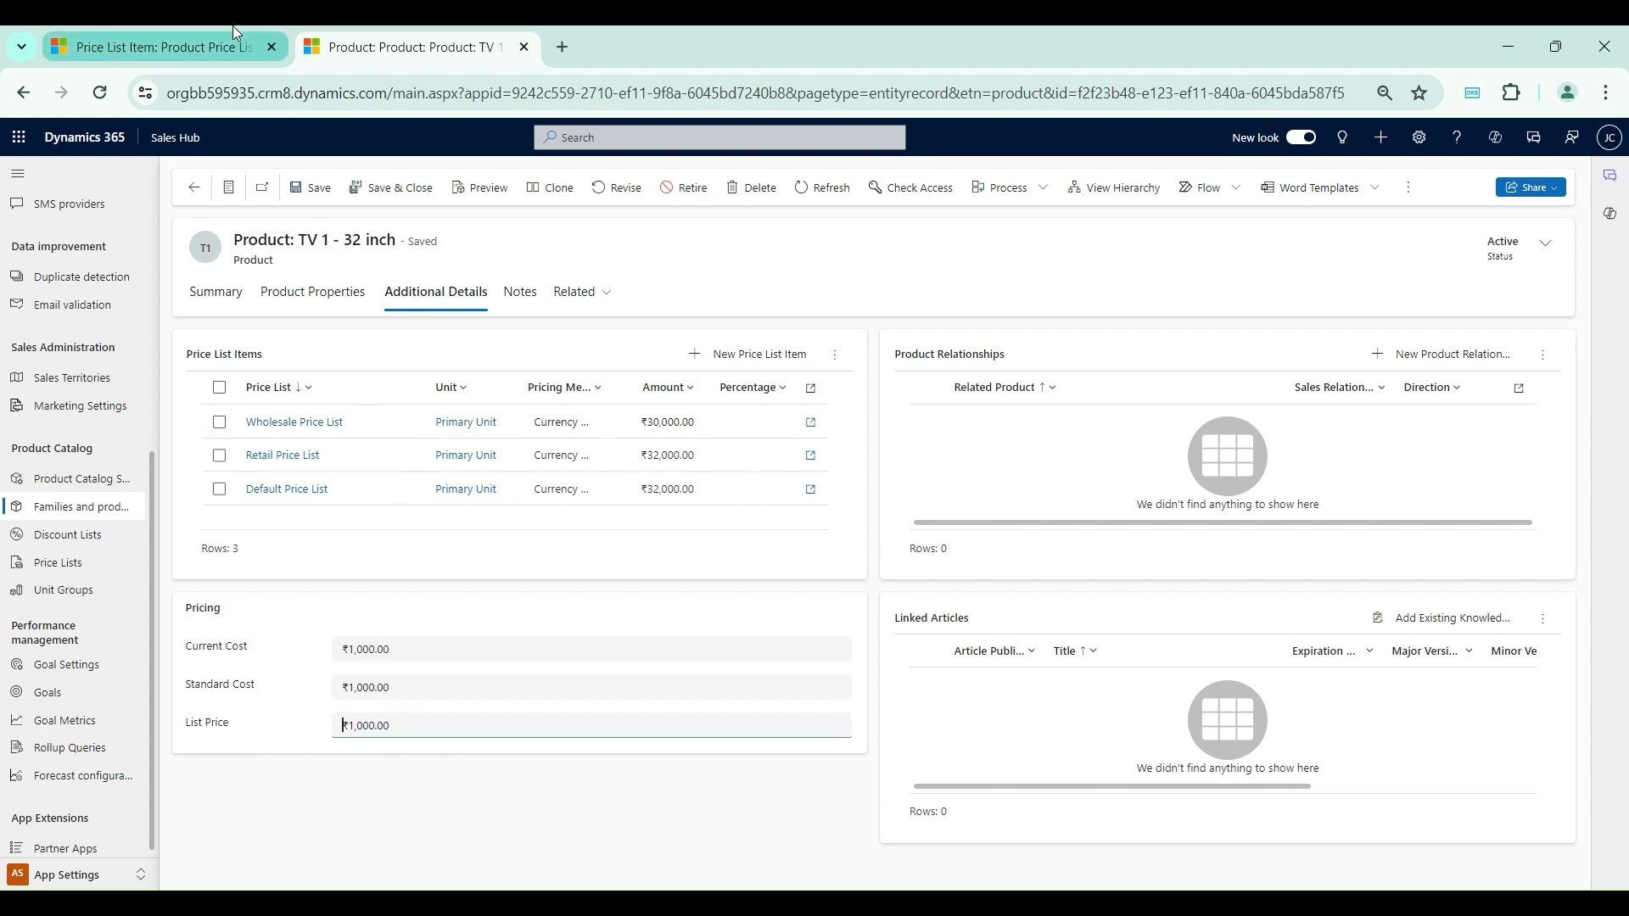
pyautogui.click(192, 42)
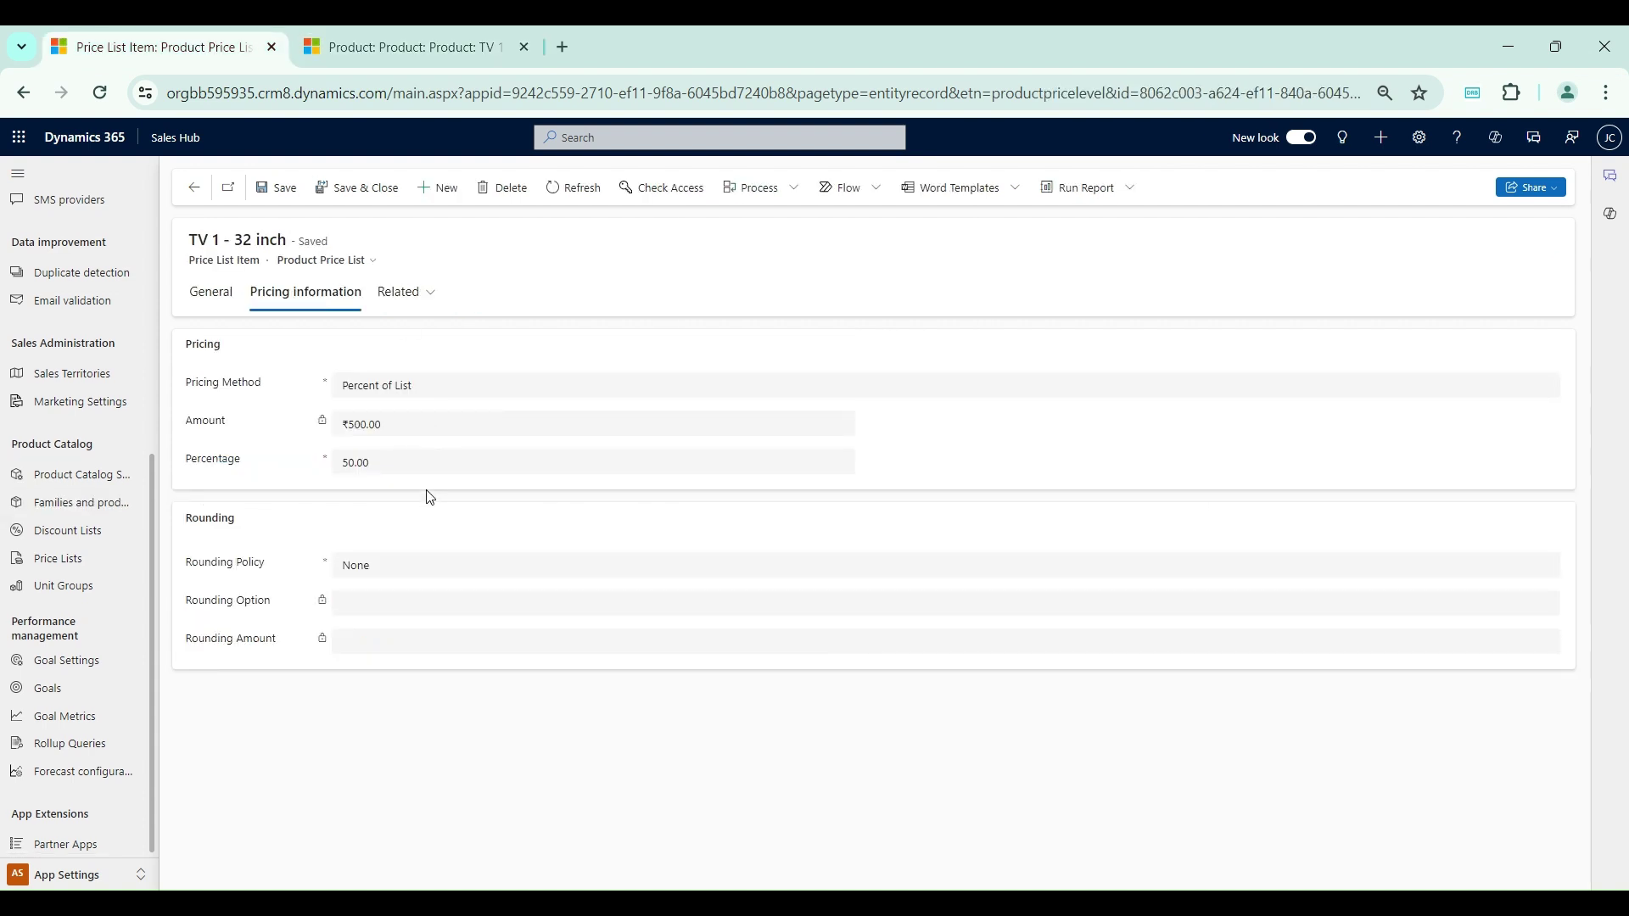
pyautogui.moveTo(384, 427); pyautogui.dragTo(345, 434)
# - Change the Percentage from 50 to 75 and save, giving an Amount of ₹750.00
pyautogui.click(383, 460)
pyautogui.press('BackSpace')
pyautogui.press('BackSpace')
pyautogui.press('BackSpace')
pyautogui.press('BackSpace')
pyautogui.press('BackSpace')
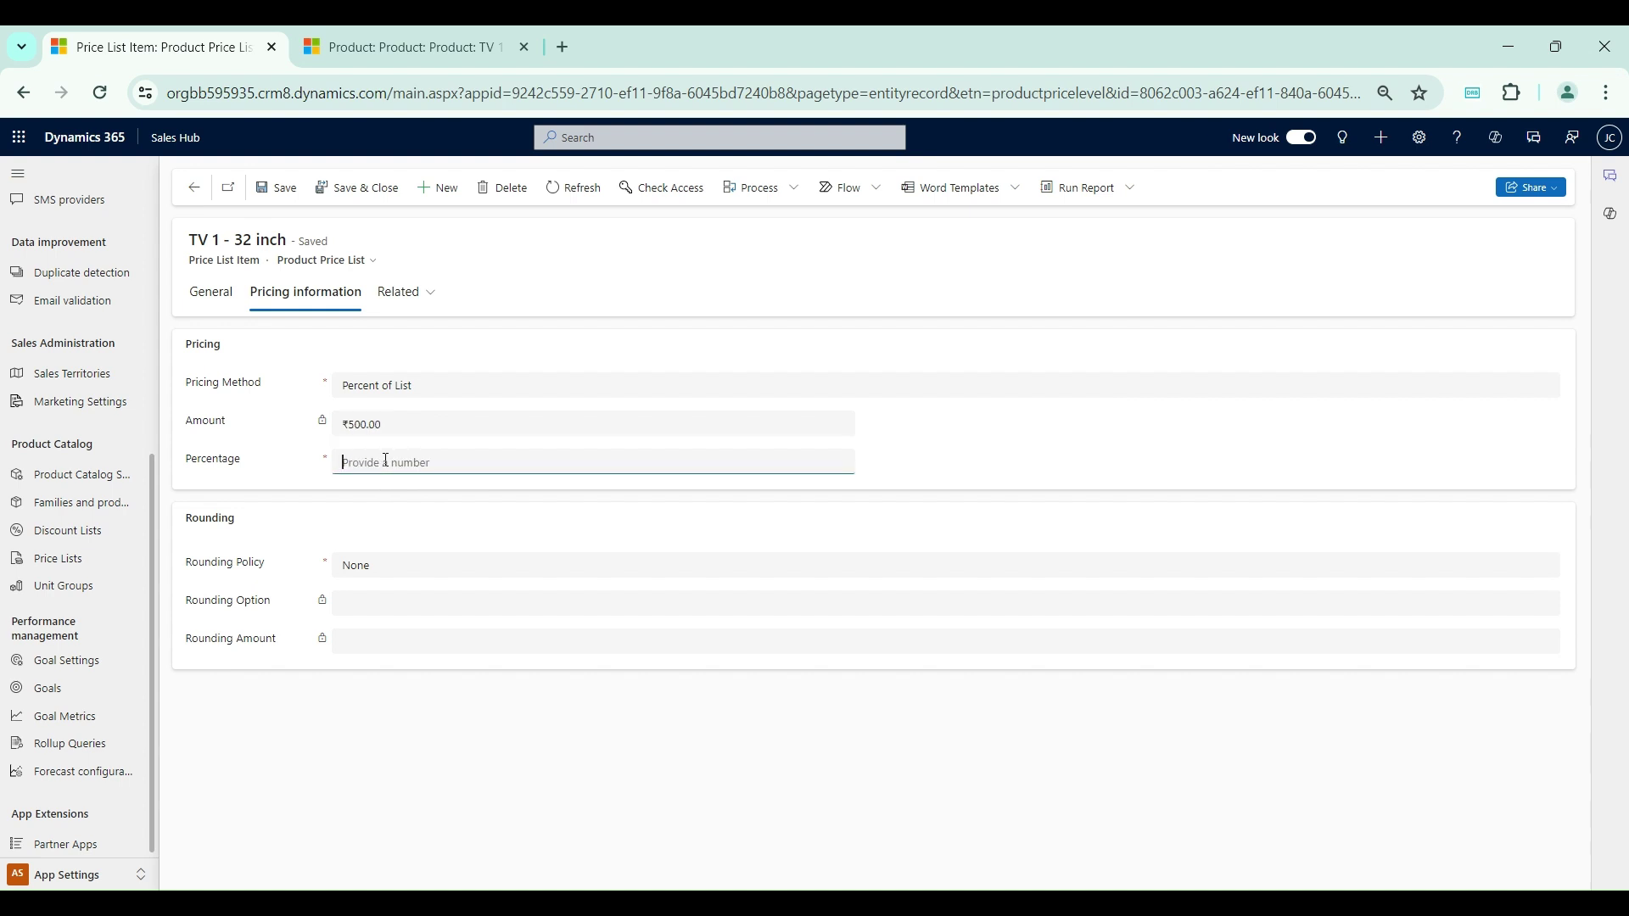
pyautogui.write('75')
pyautogui.click(1079, 452)
pyautogui.click(260, 200)
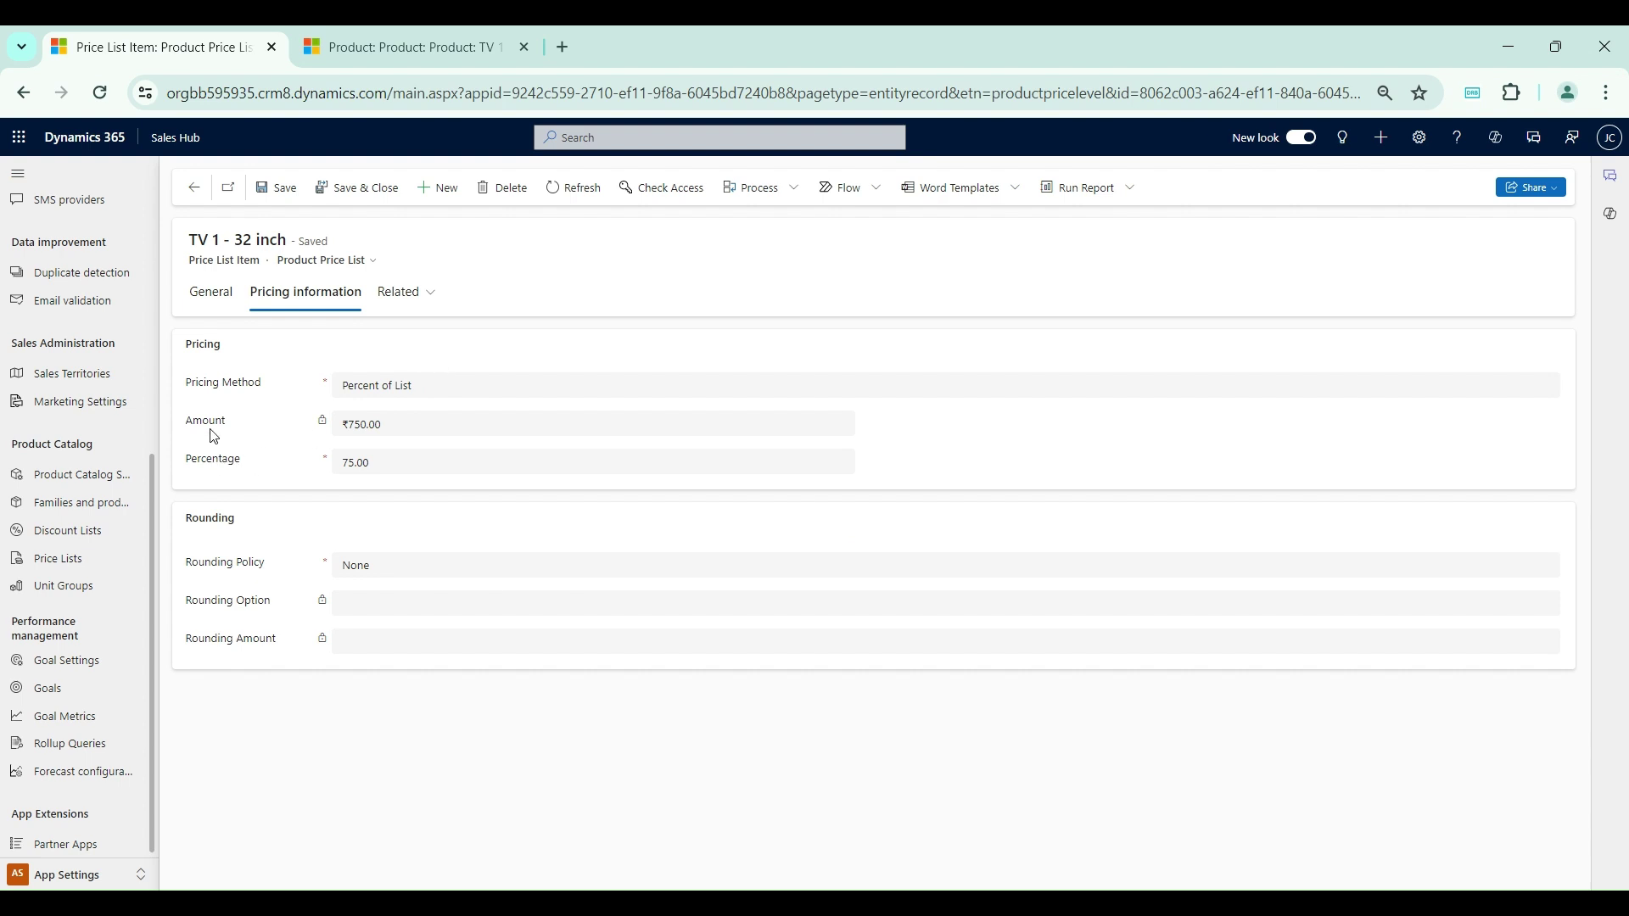
pyautogui.click(392, 387)
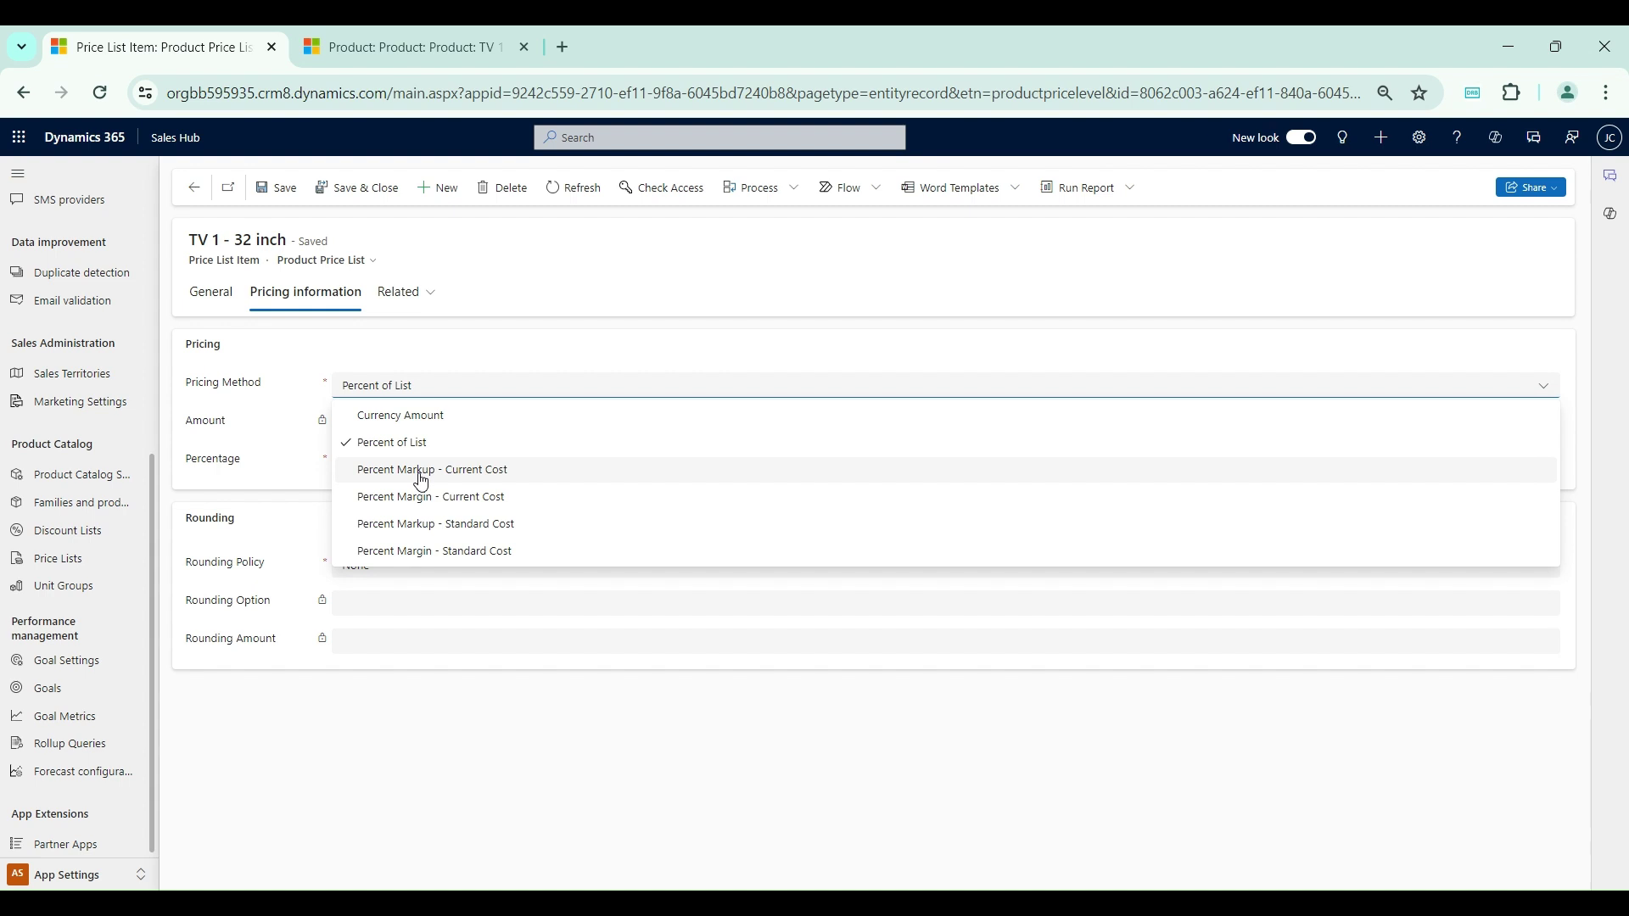
# - Switch pricing to Percent Markup - Current Cost at 50% and save, yielding ₹1,500.00
pyautogui.click(421, 472)
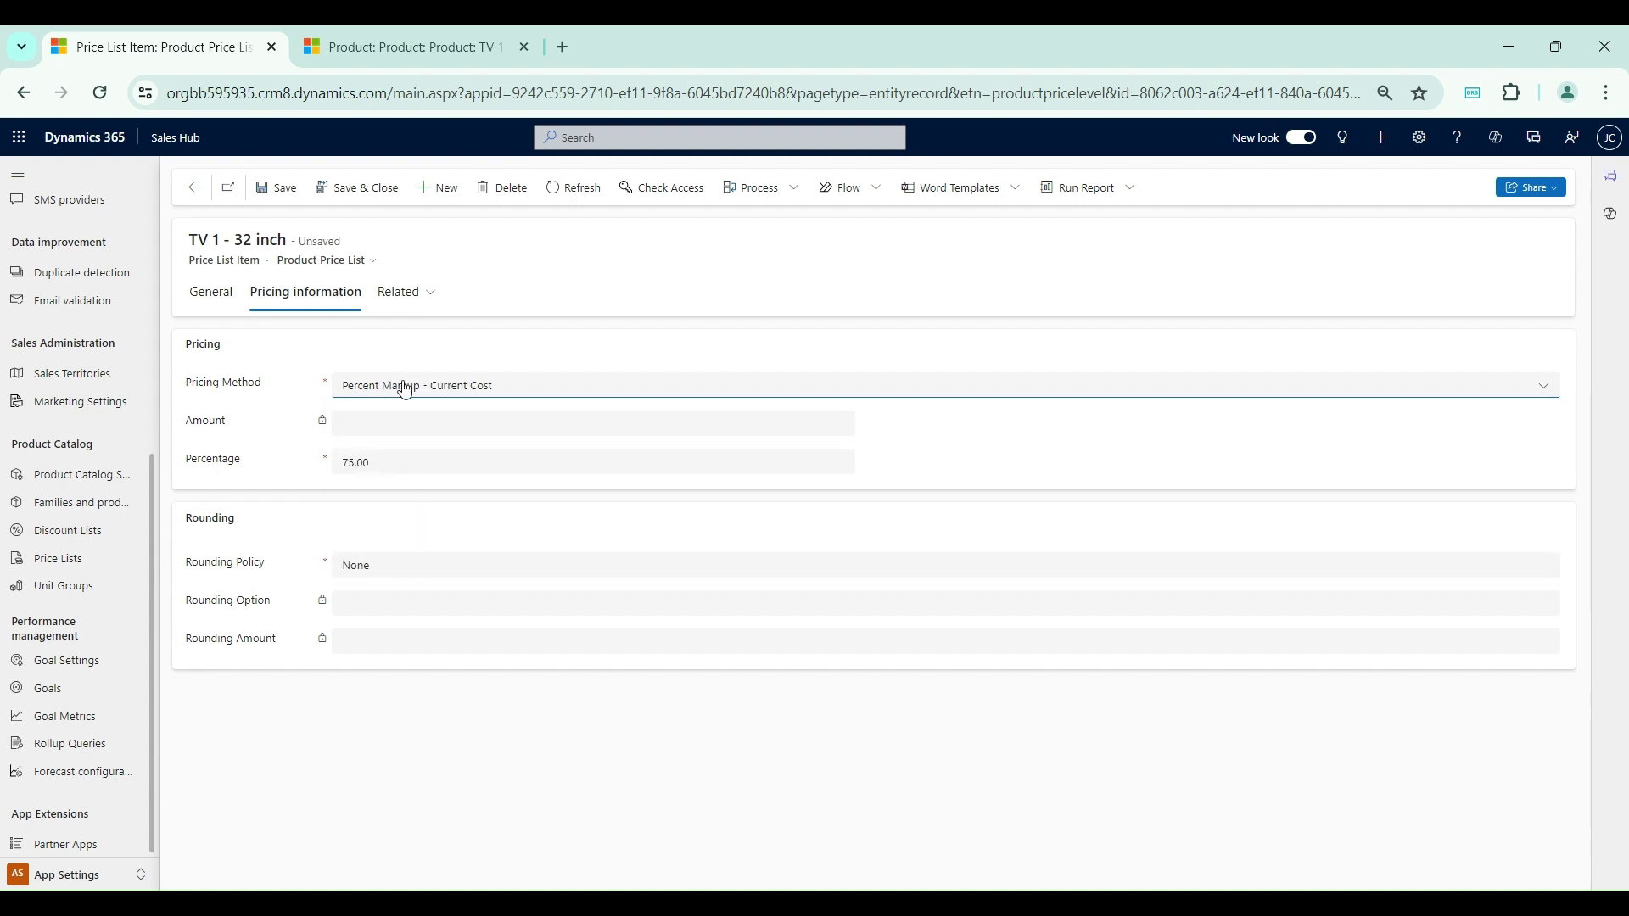
pyautogui.click(399, 47)
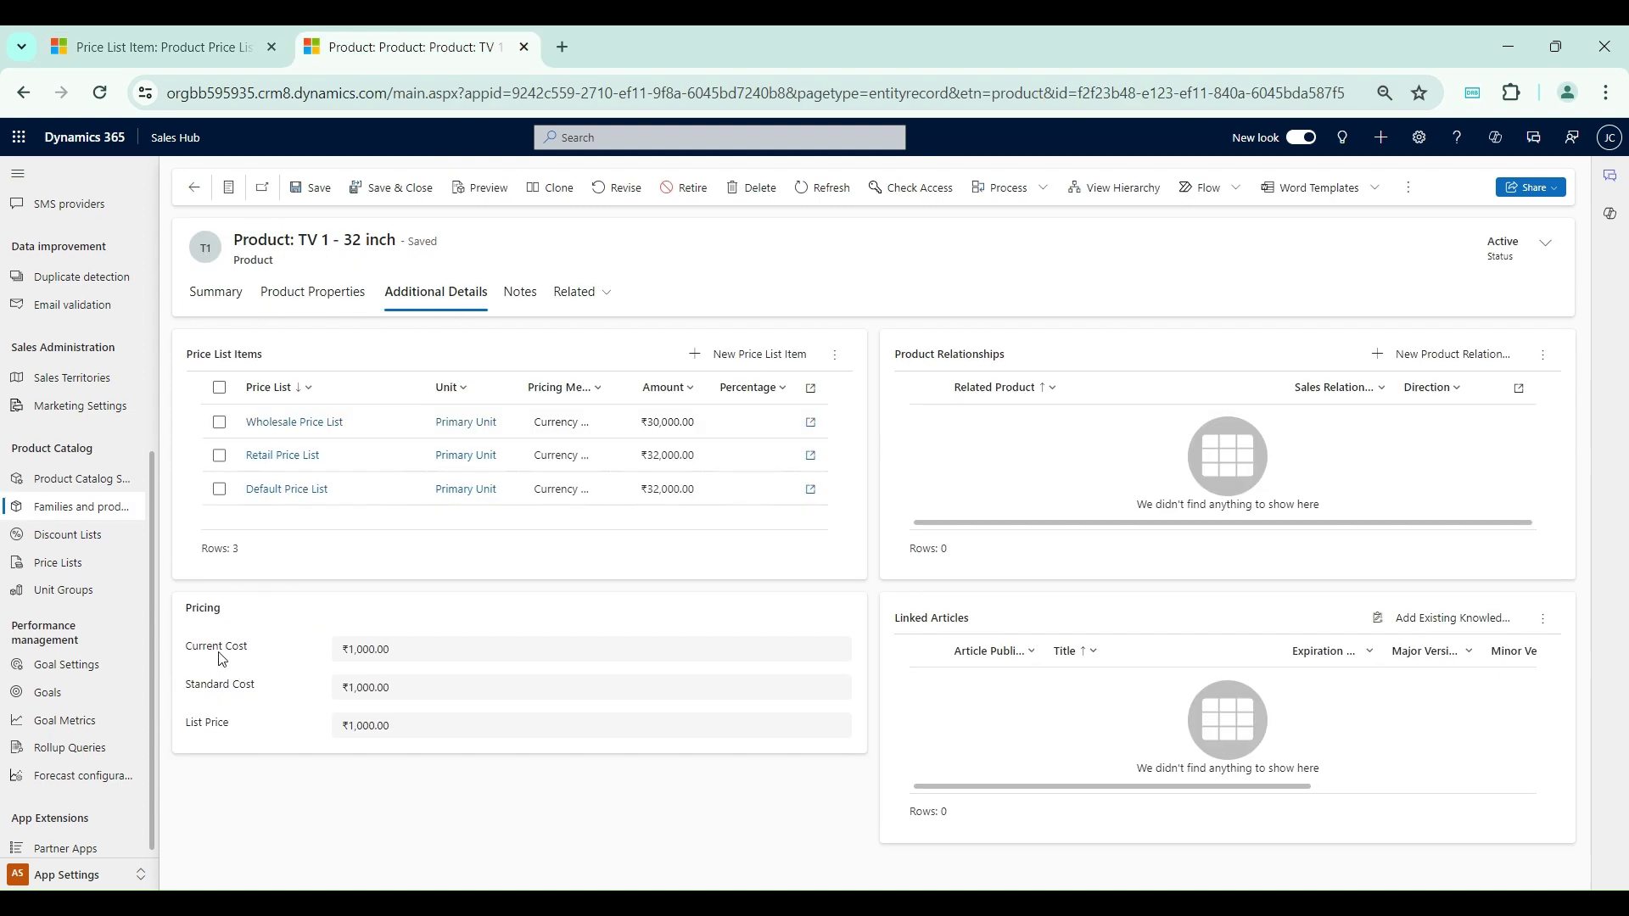
pyautogui.click(166, 49)
pyautogui.click(397, 461)
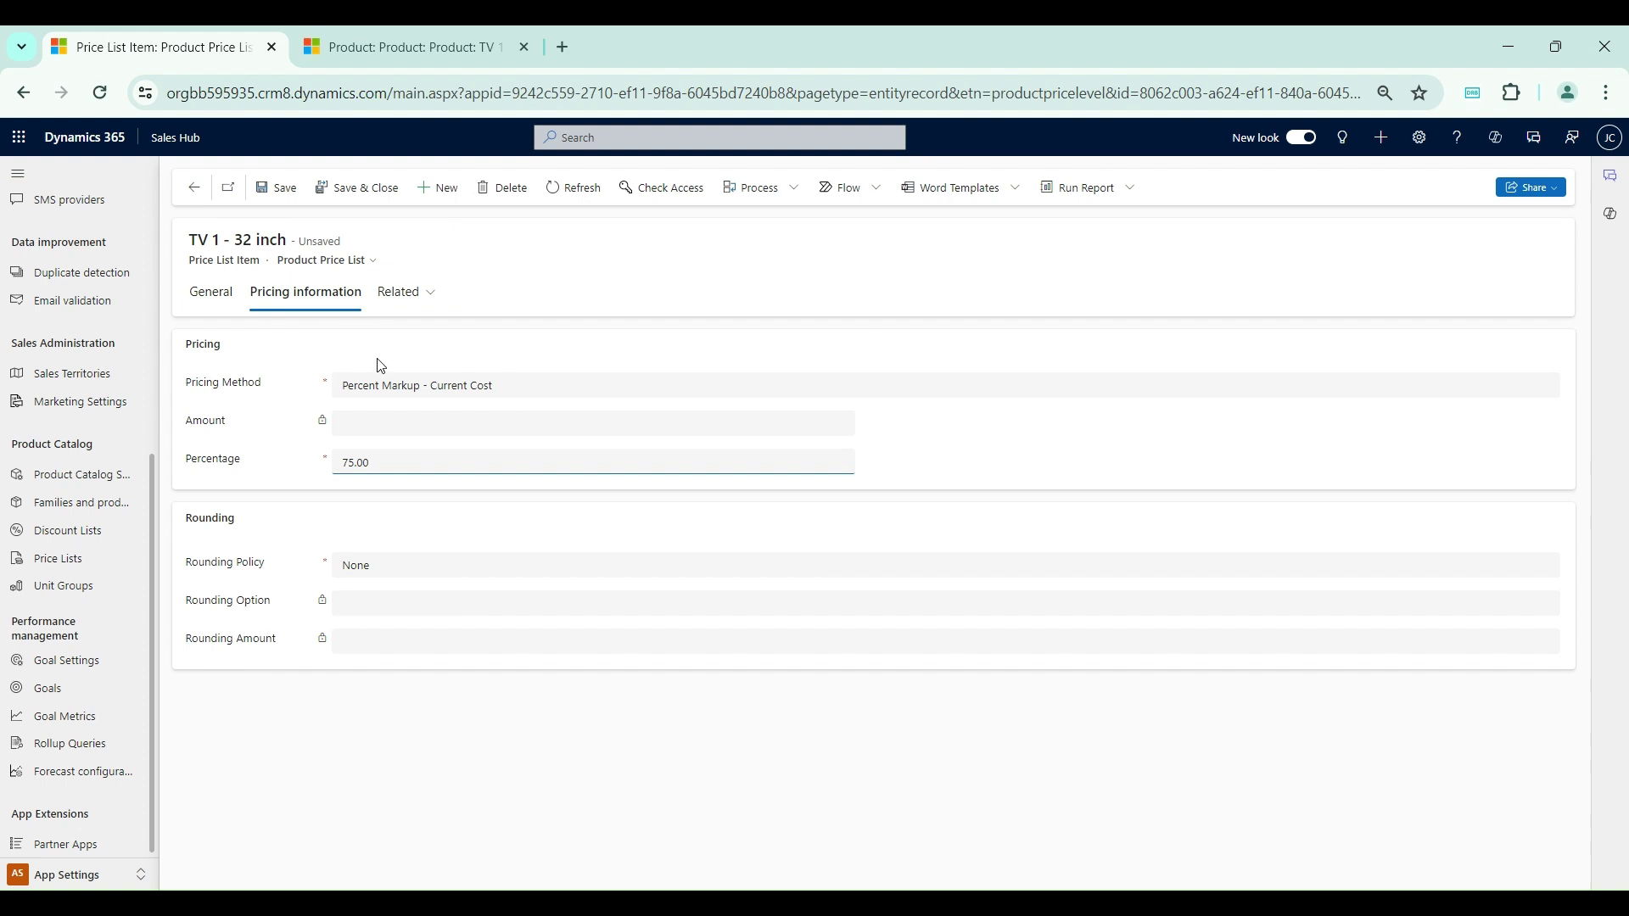
pyautogui.press('BackSpace')
pyautogui.press('BackSpace')
pyautogui.write('50')
pyautogui.click(265, 188)
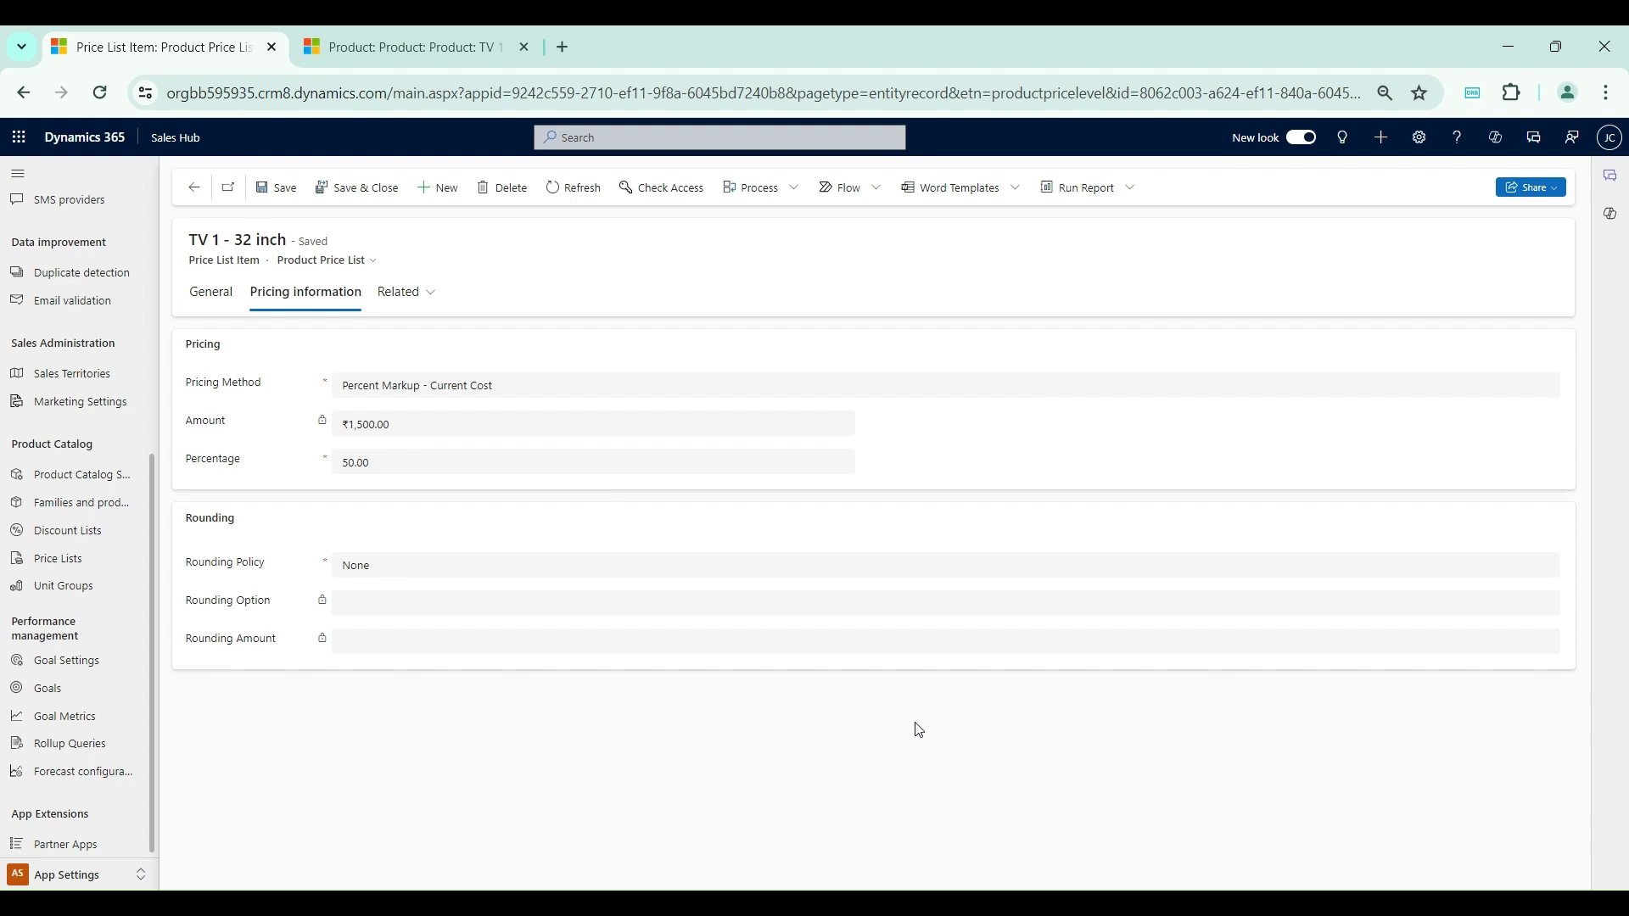
pyautogui.tripleClick(396, 424)
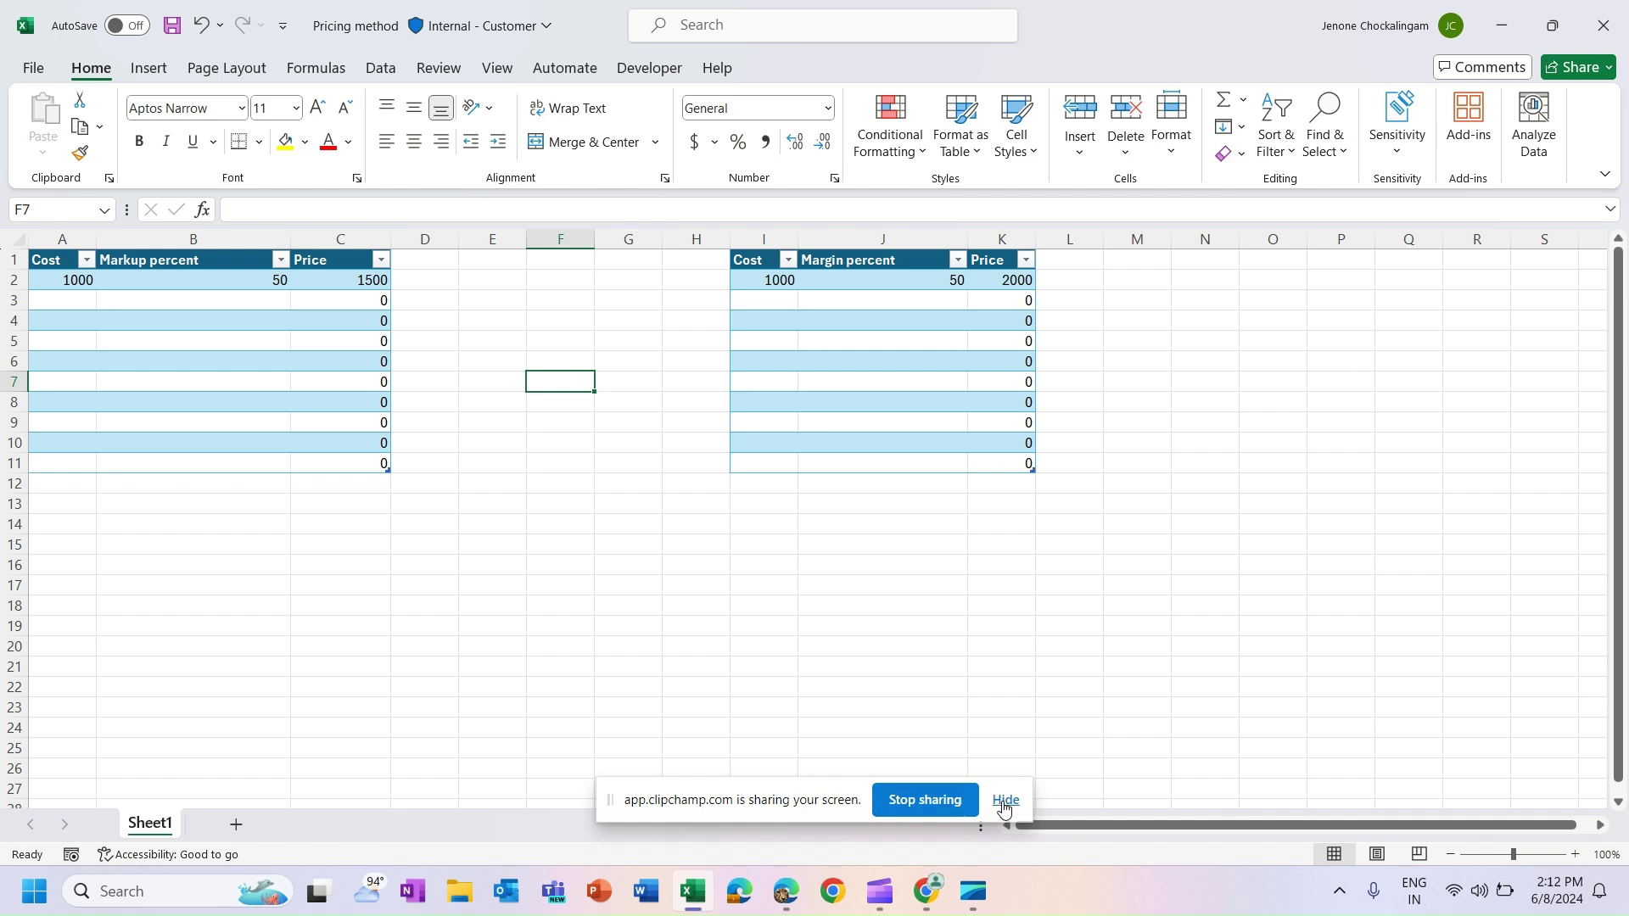
# - Bring up the Excel markup table and review its Markup percent and Margin percent headings
pyautogui.click(1004, 807)
pyautogui.click(318, 569)
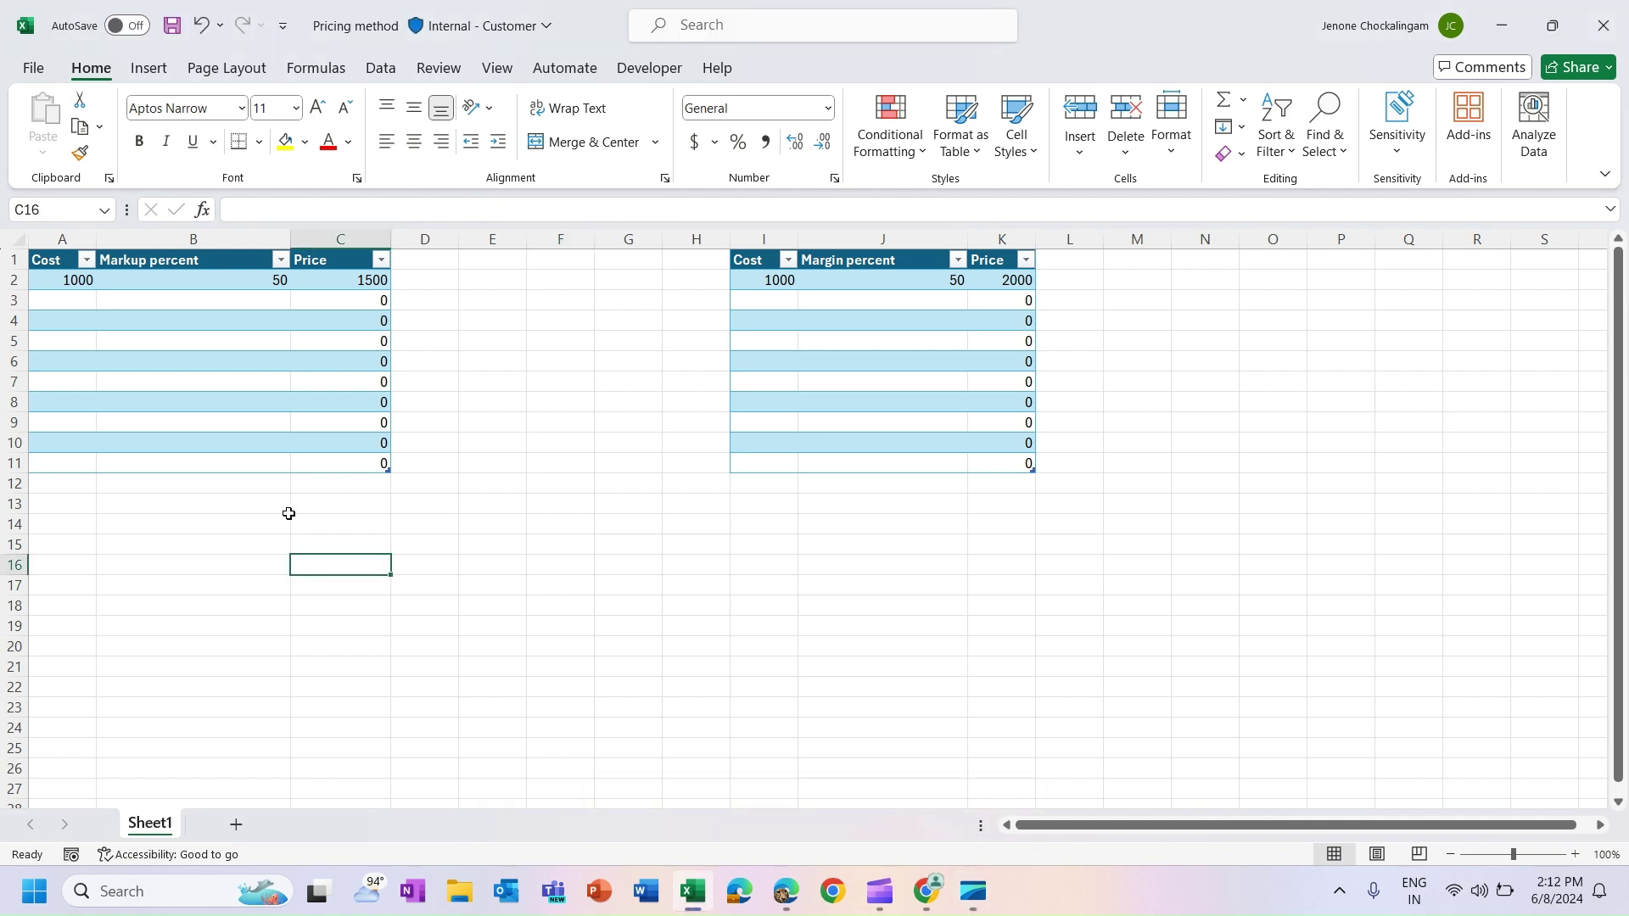
pyautogui.click(184, 394)
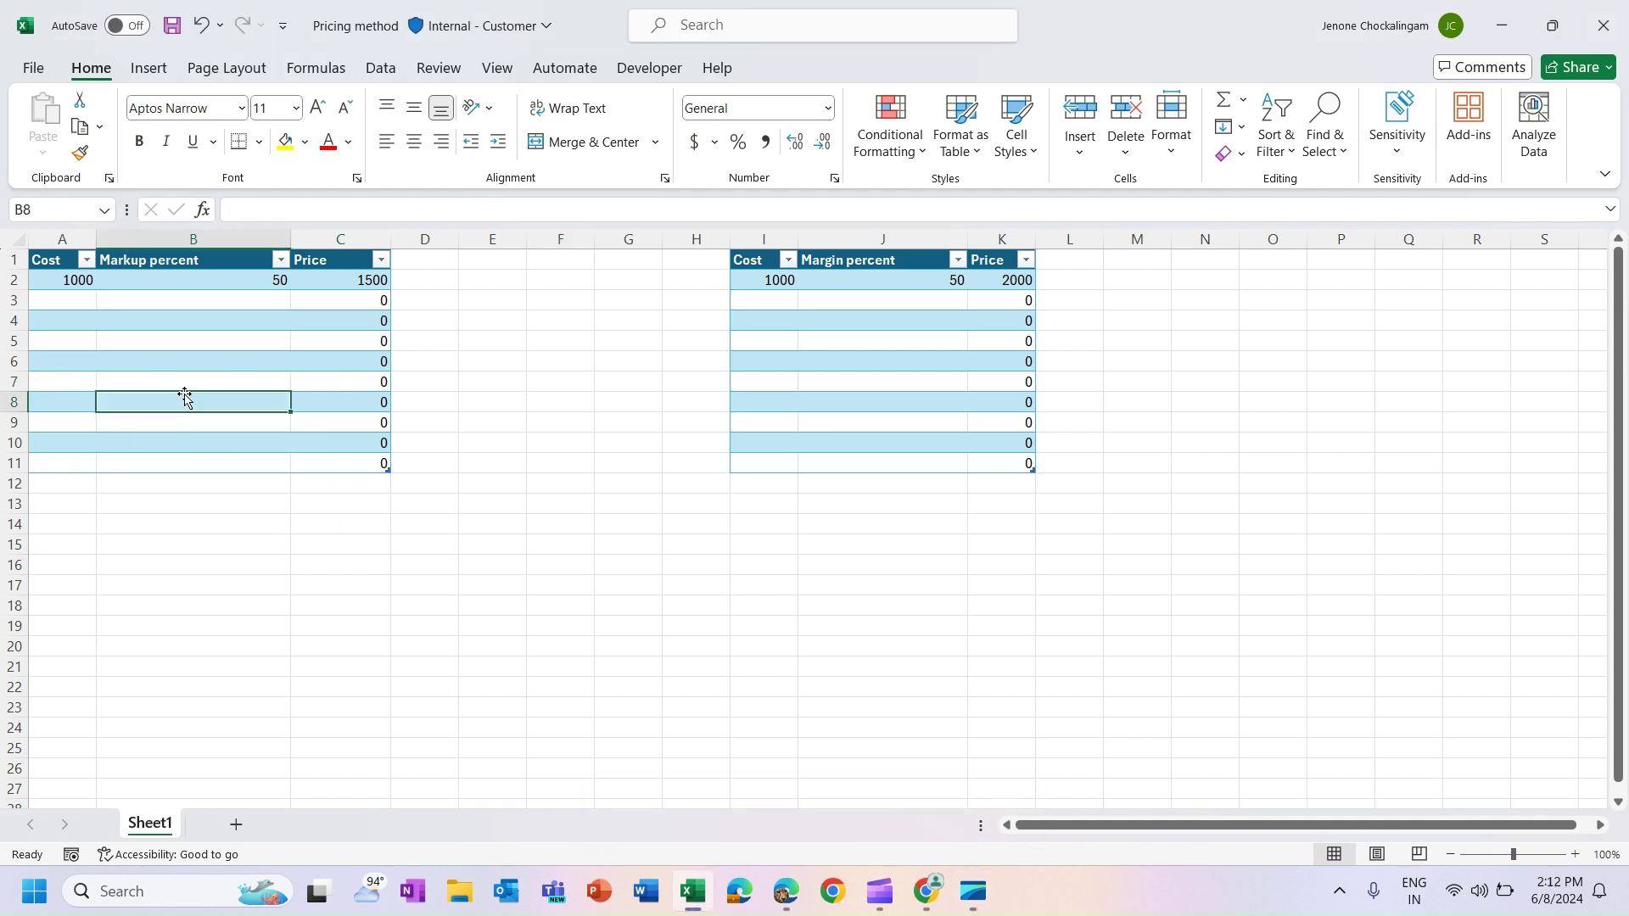
pyautogui.click(149, 260)
pyautogui.click(865, 260)
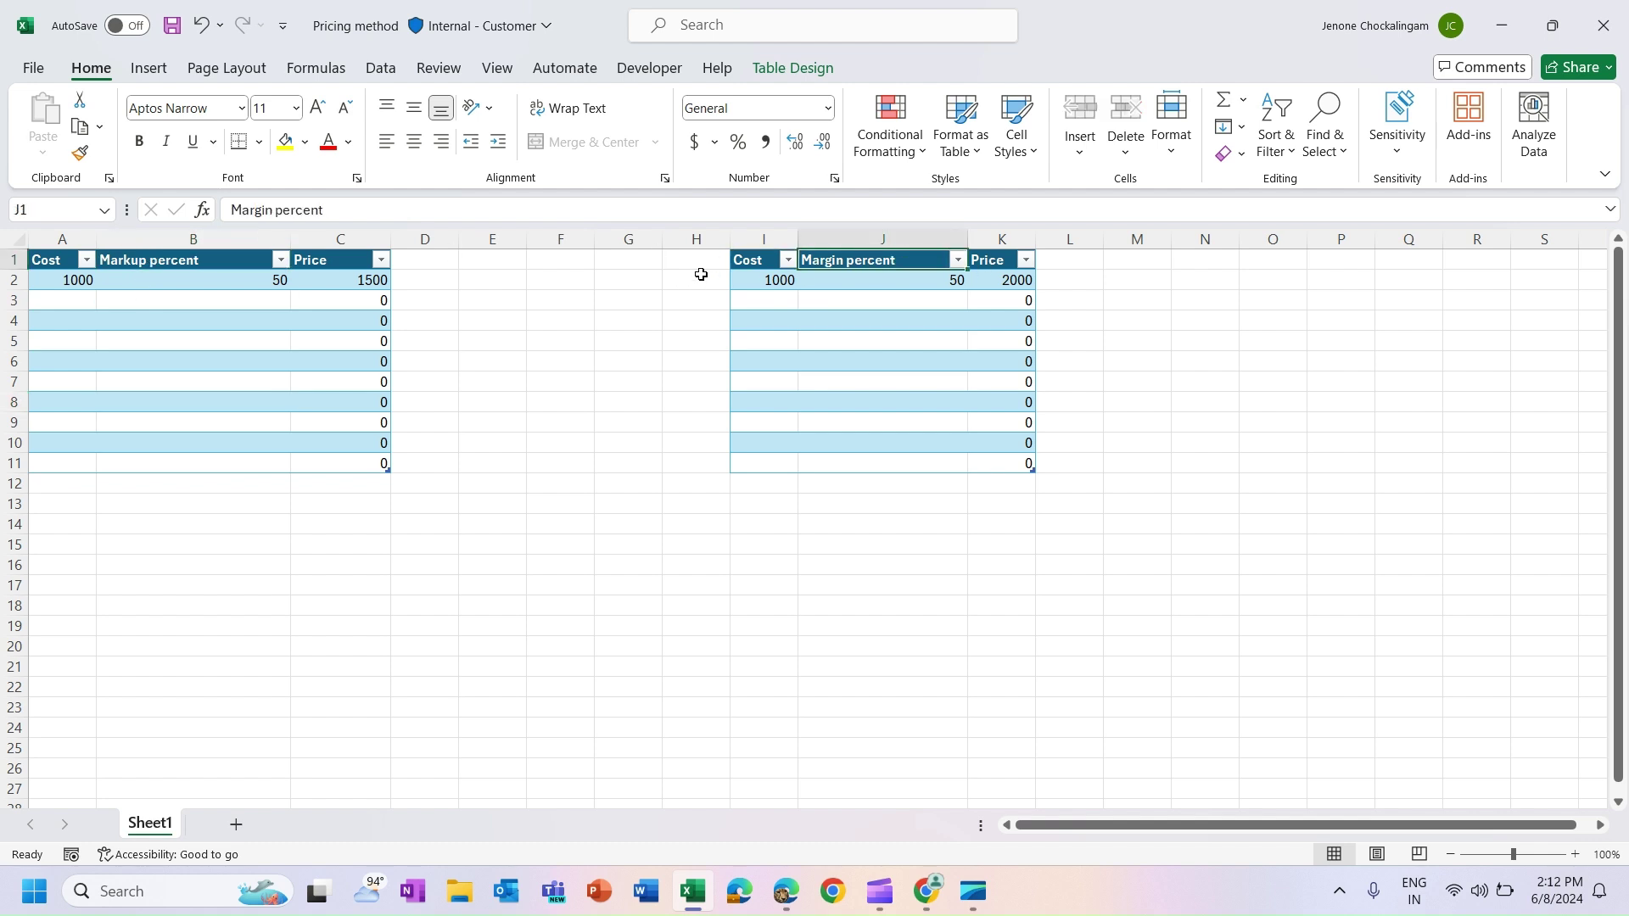
pyautogui.moveTo(701, 270); pyautogui.dragTo(1123, 535)
pyautogui.click(276, 316)
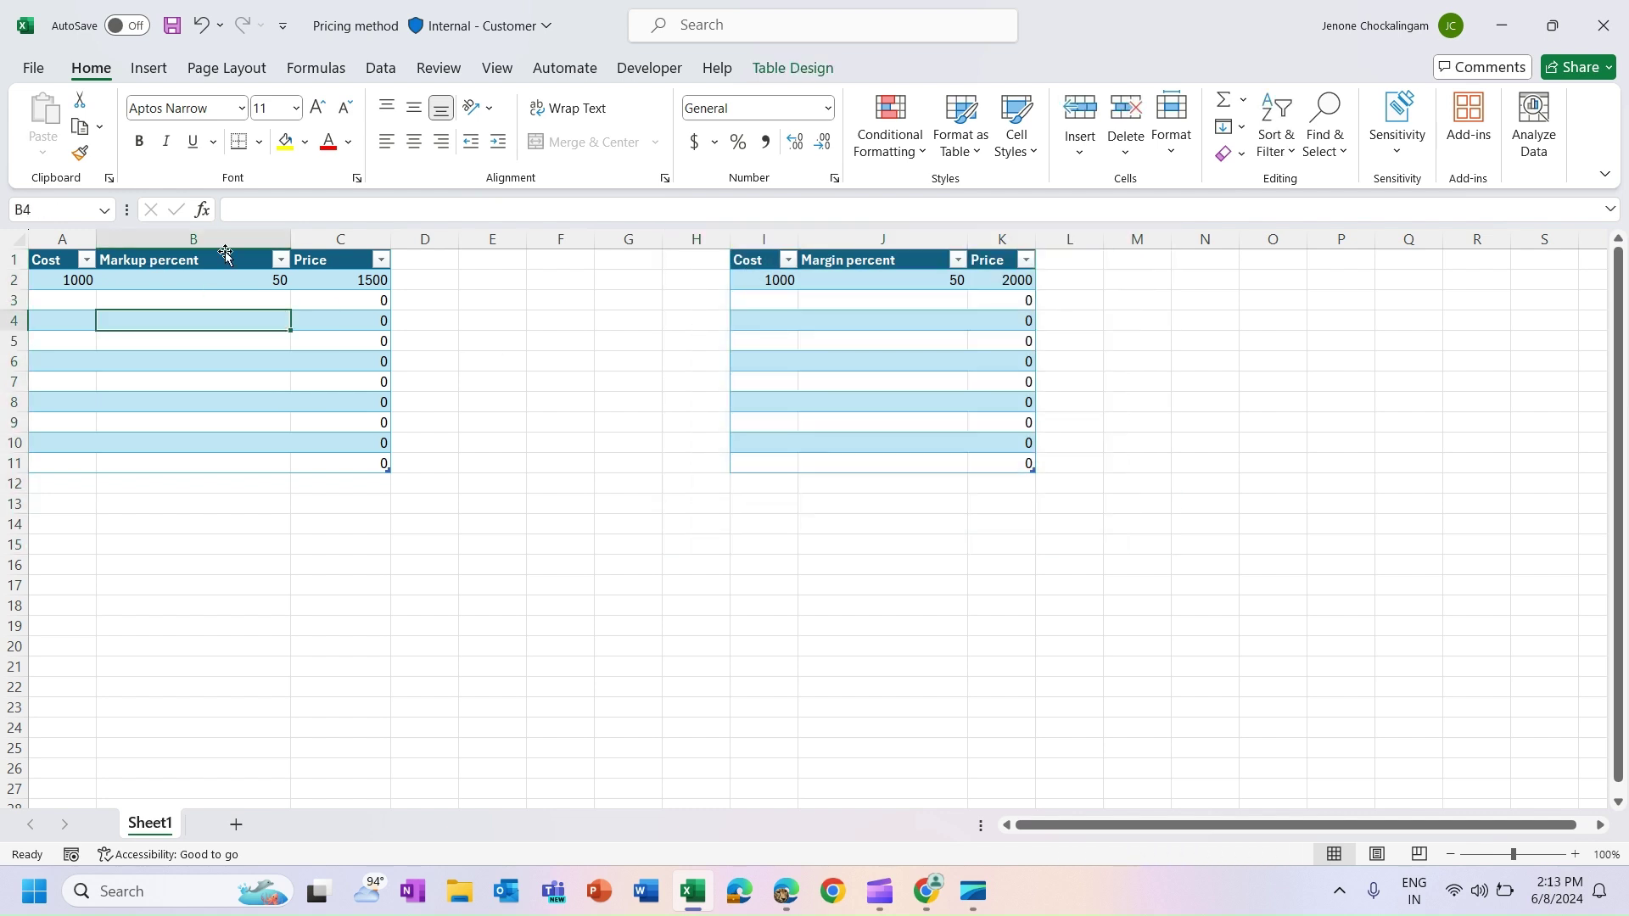
pyautogui.click(497, 270)
pyautogui.moveTo(413, 267); pyautogui.dragTo(39, 465)
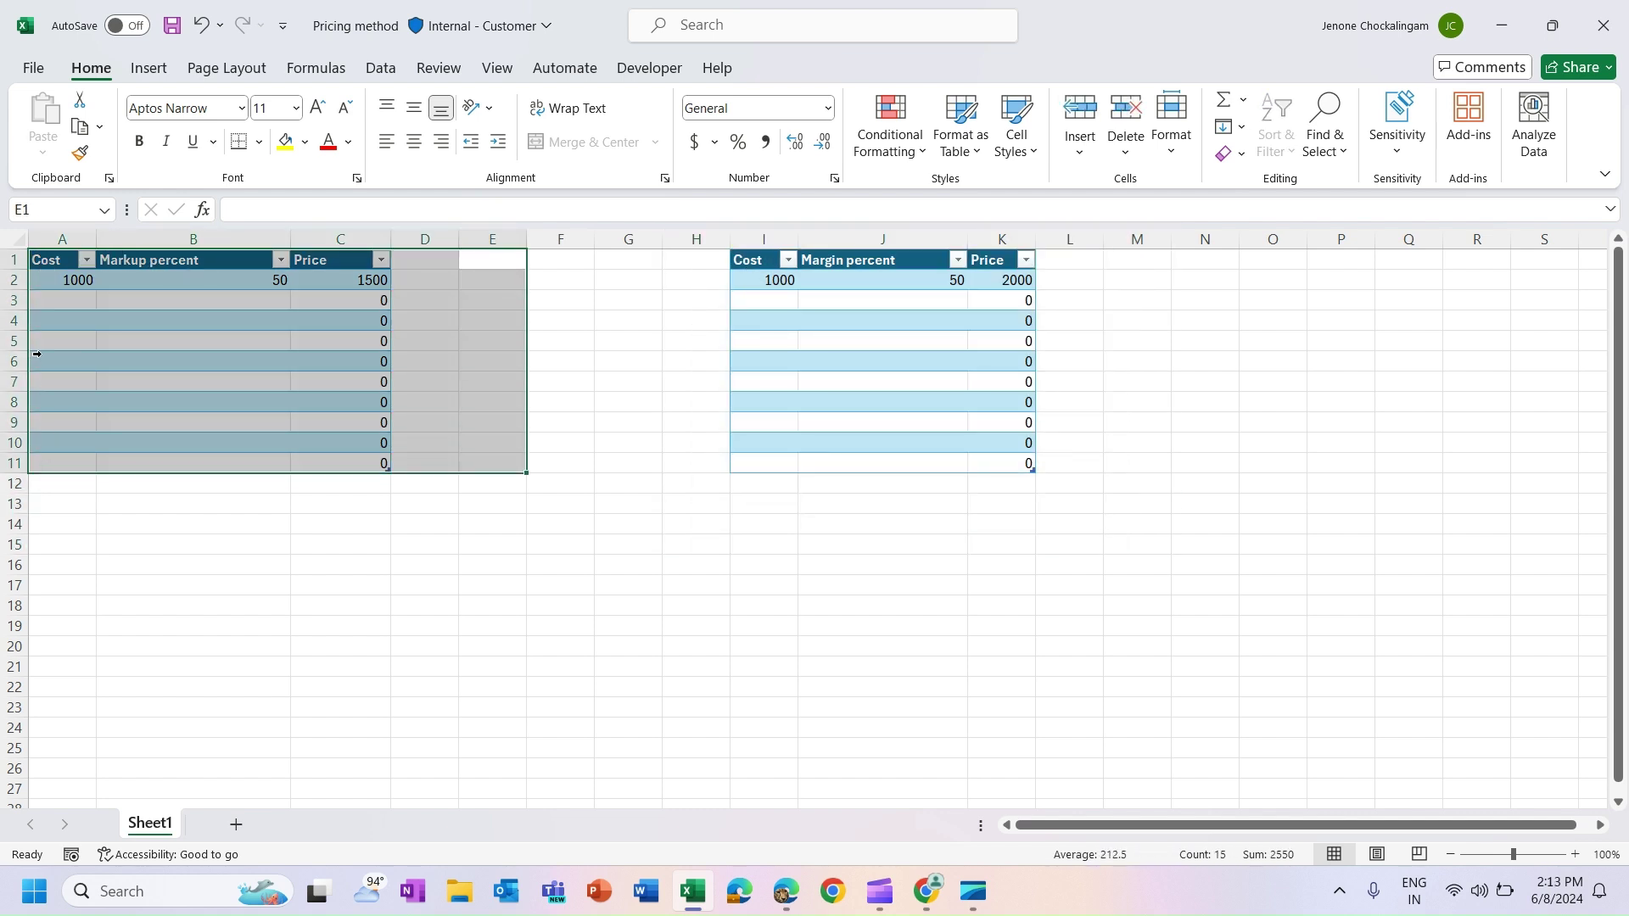
# - Verify row 2's price formula: cost 1000 at 50% markup gives 1500
pyautogui.click(76, 285)
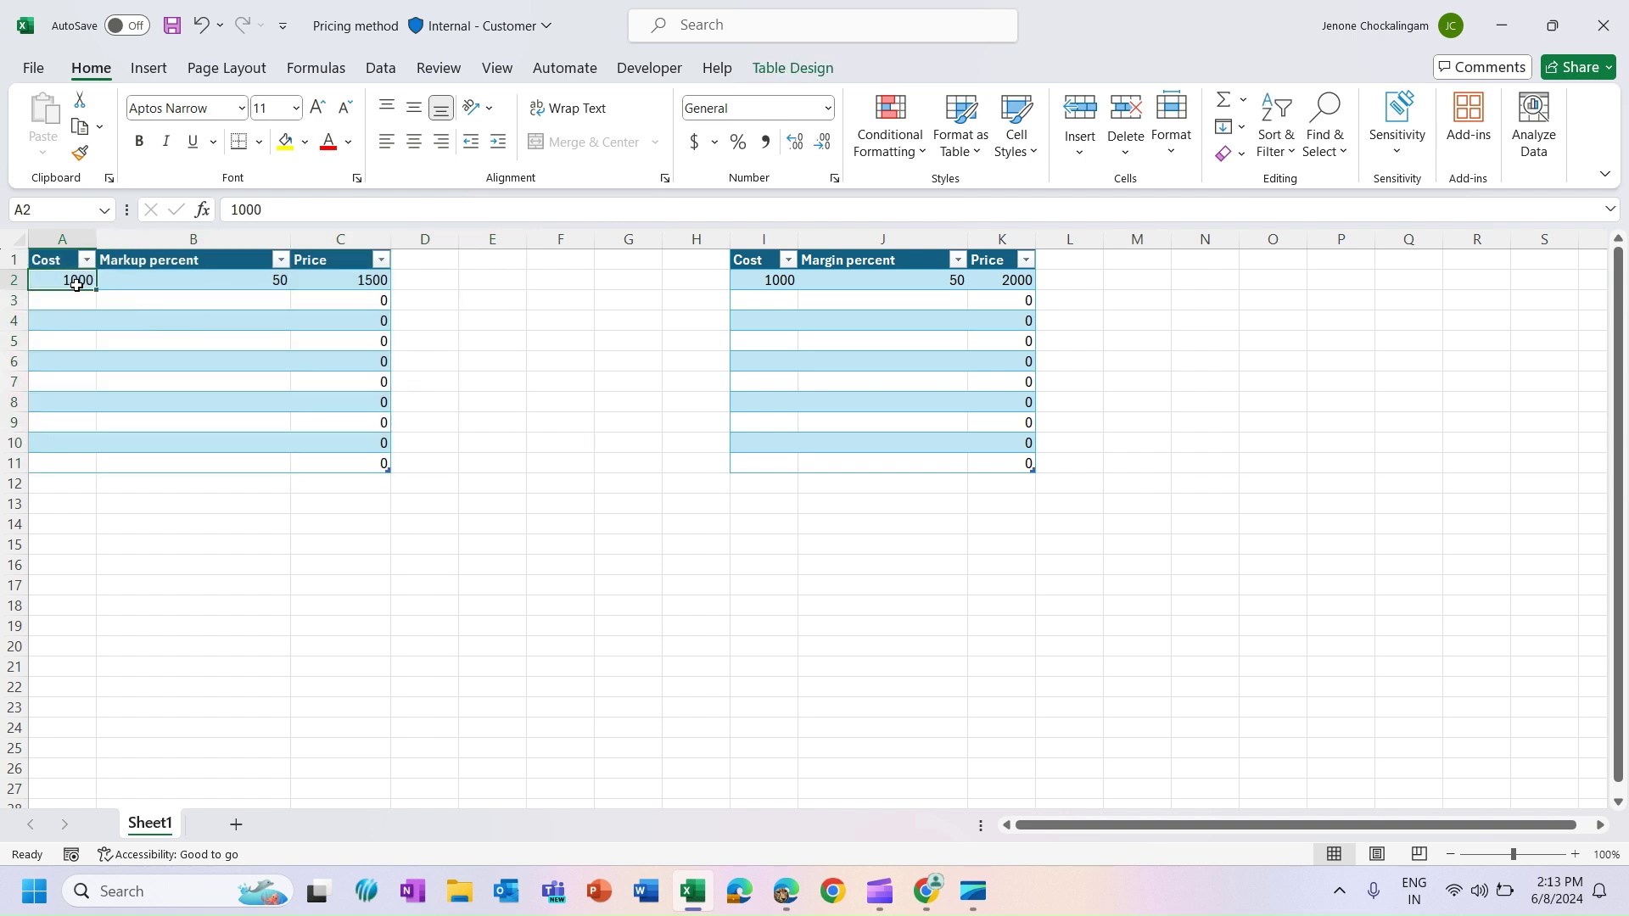
pyautogui.click(175, 280)
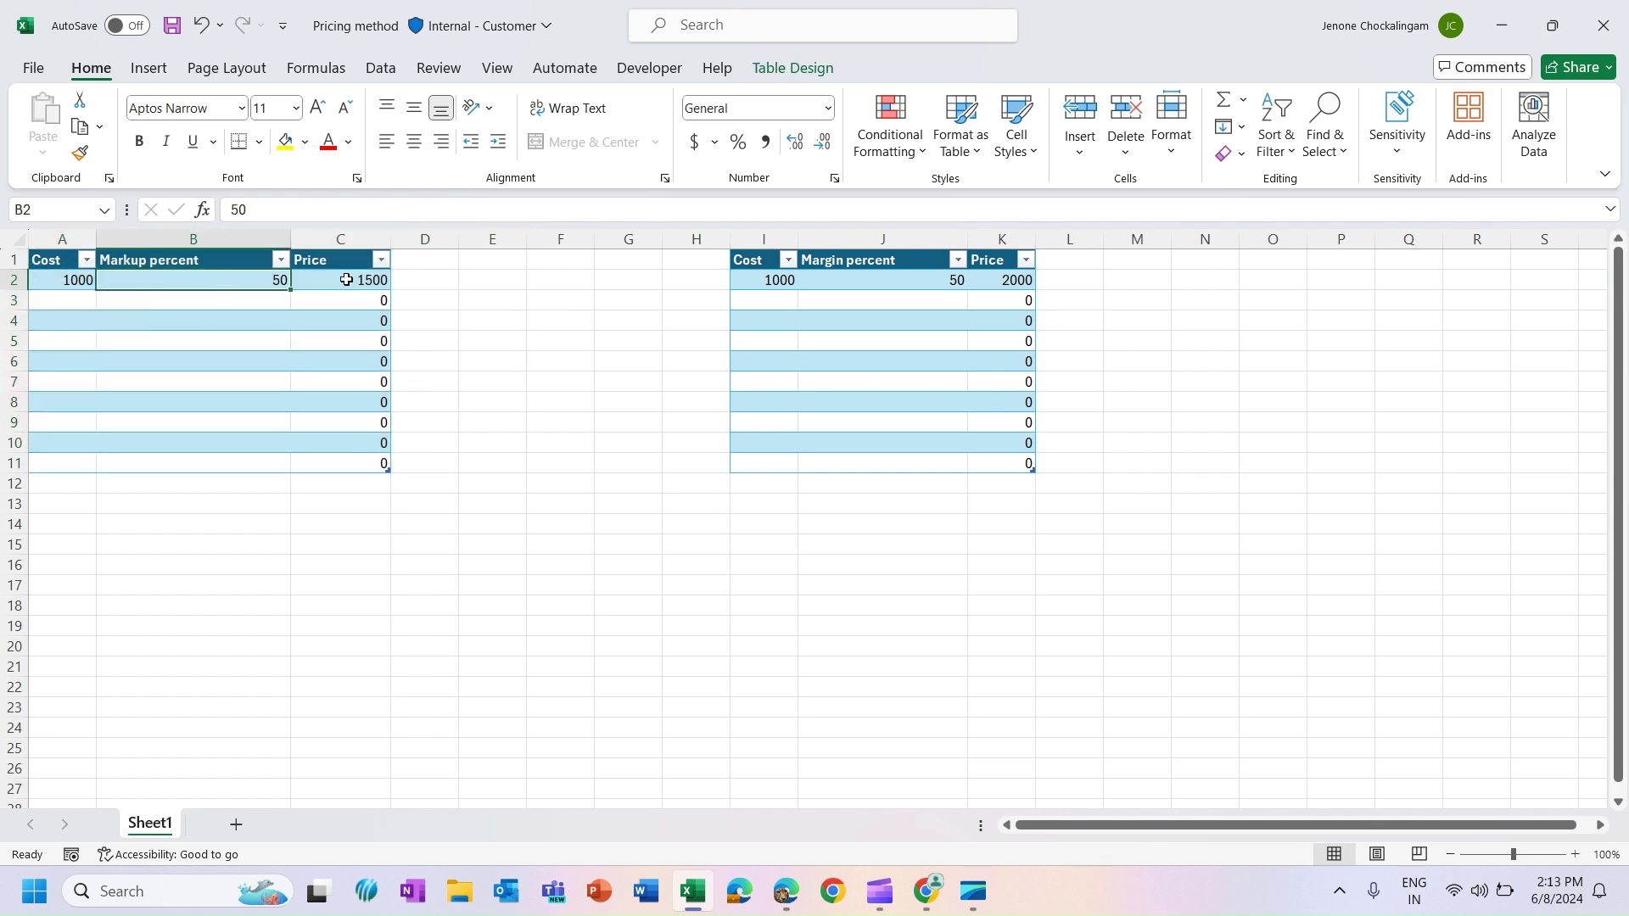
pyautogui.click(375, 280)
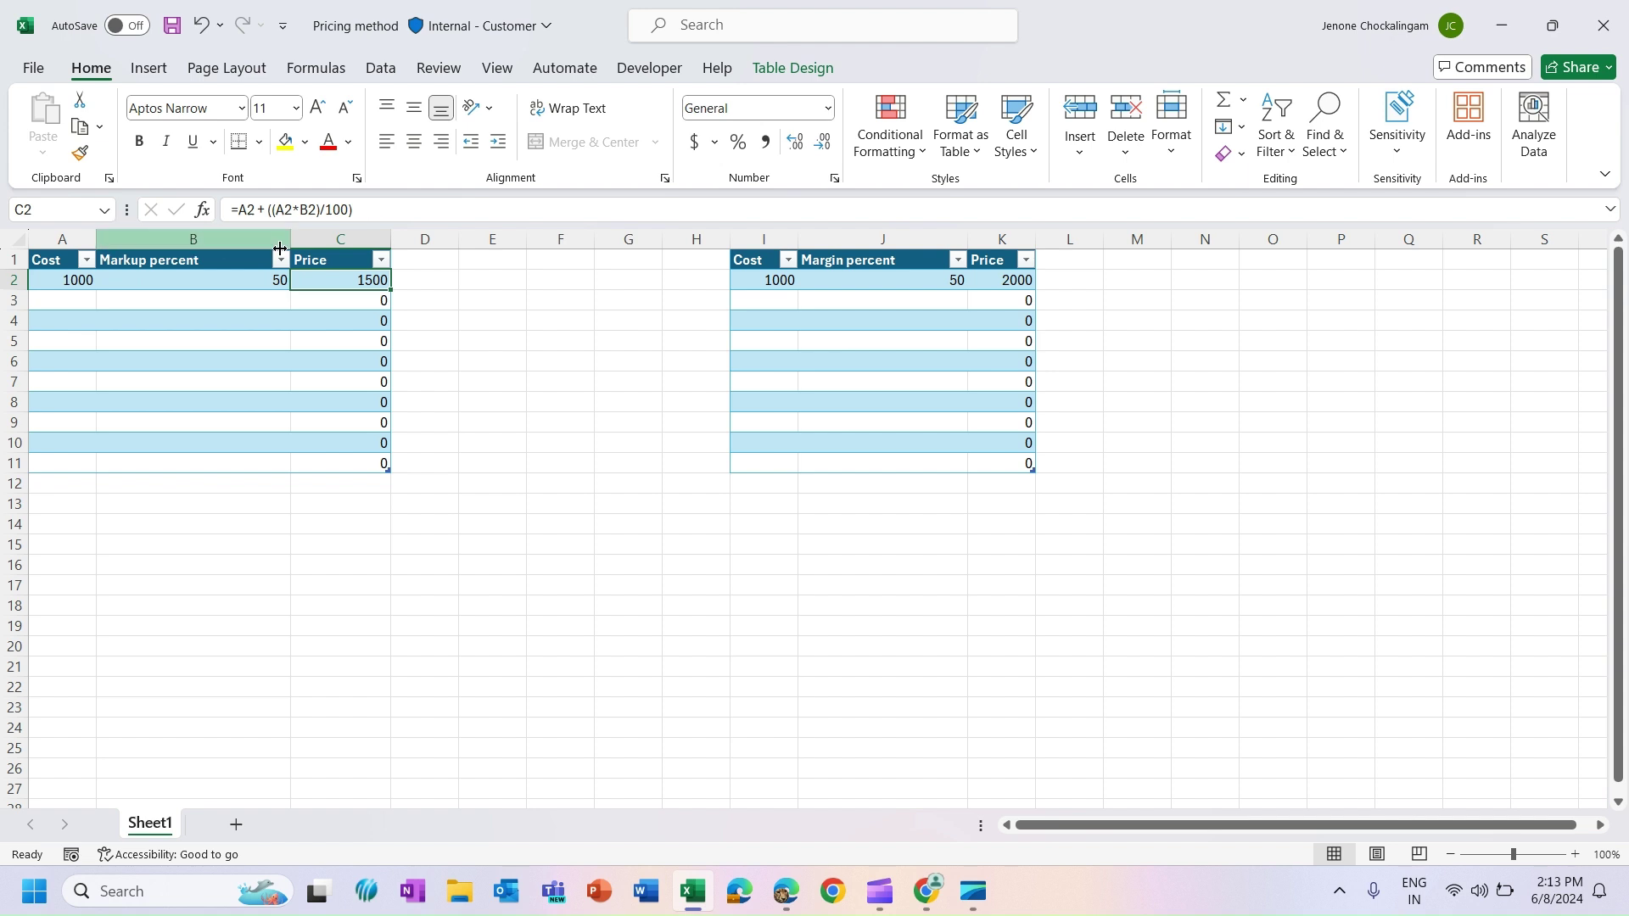
pyautogui.moveTo(351, 210); pyautogui.dragTo(265, 209)
pyautogui.click(265, 209)
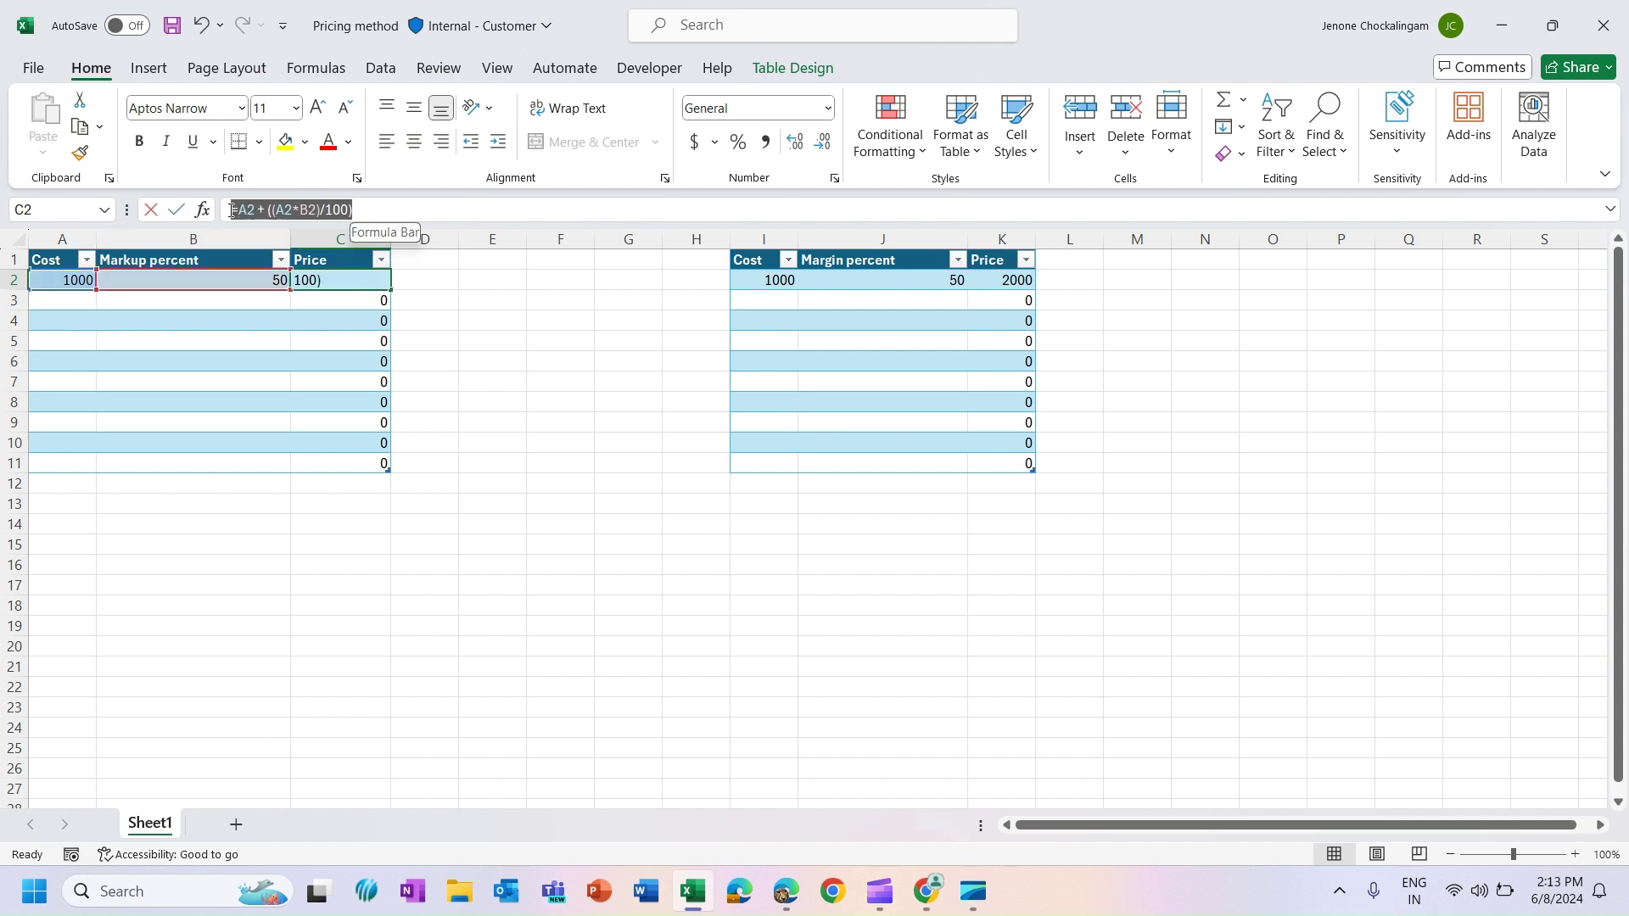
pyautogui.press('Return')
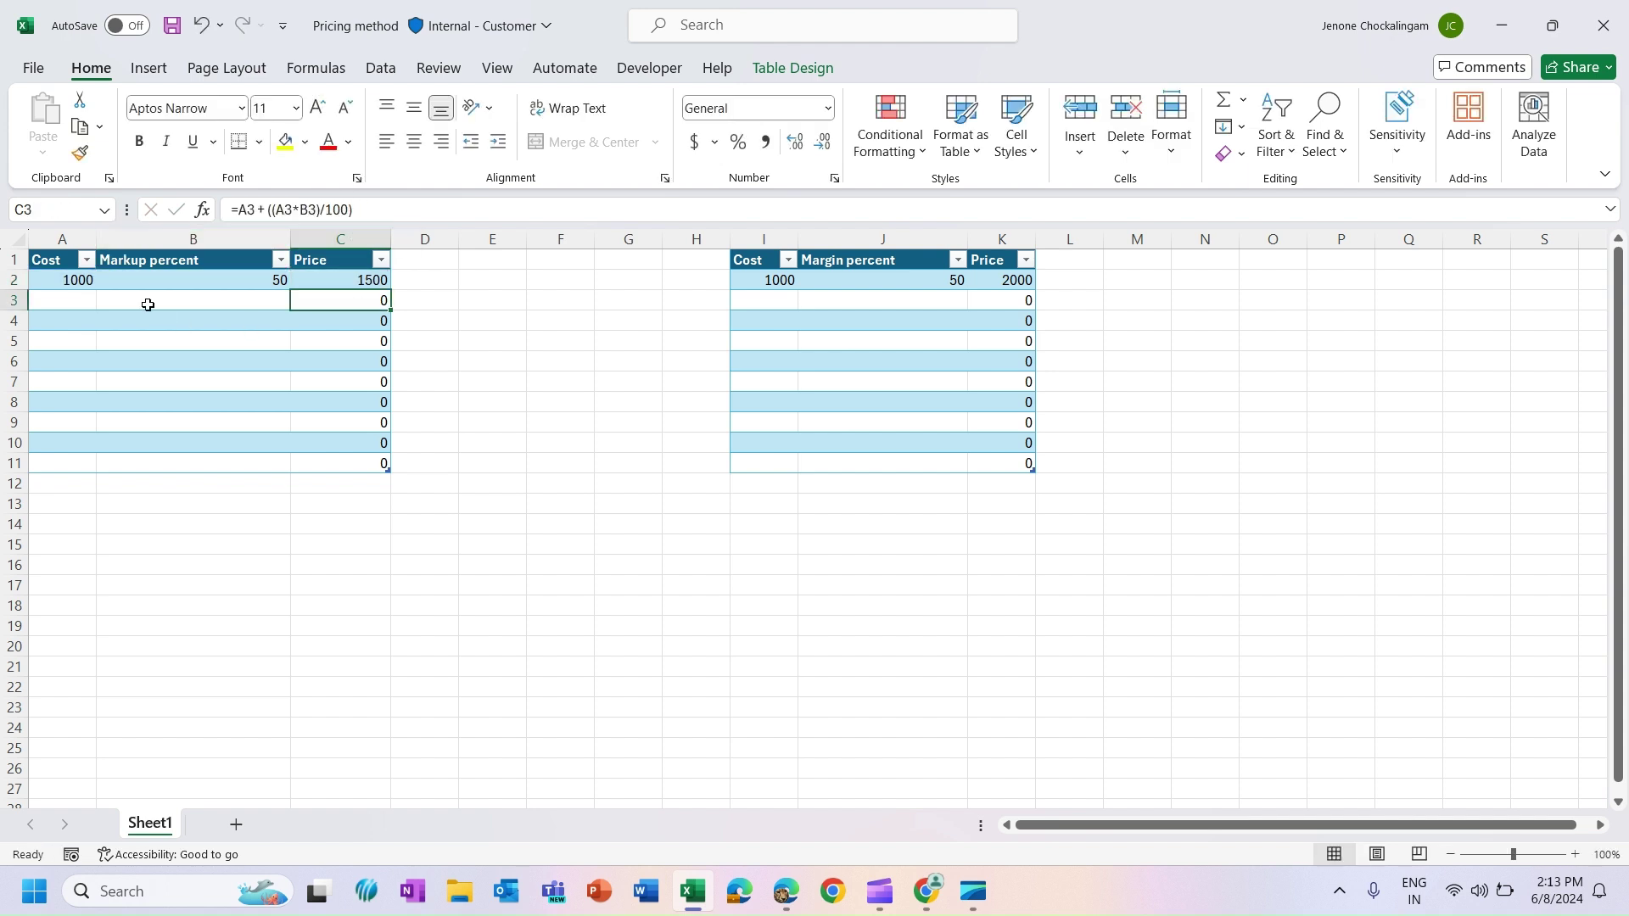
pyautogui.click(57, 280)
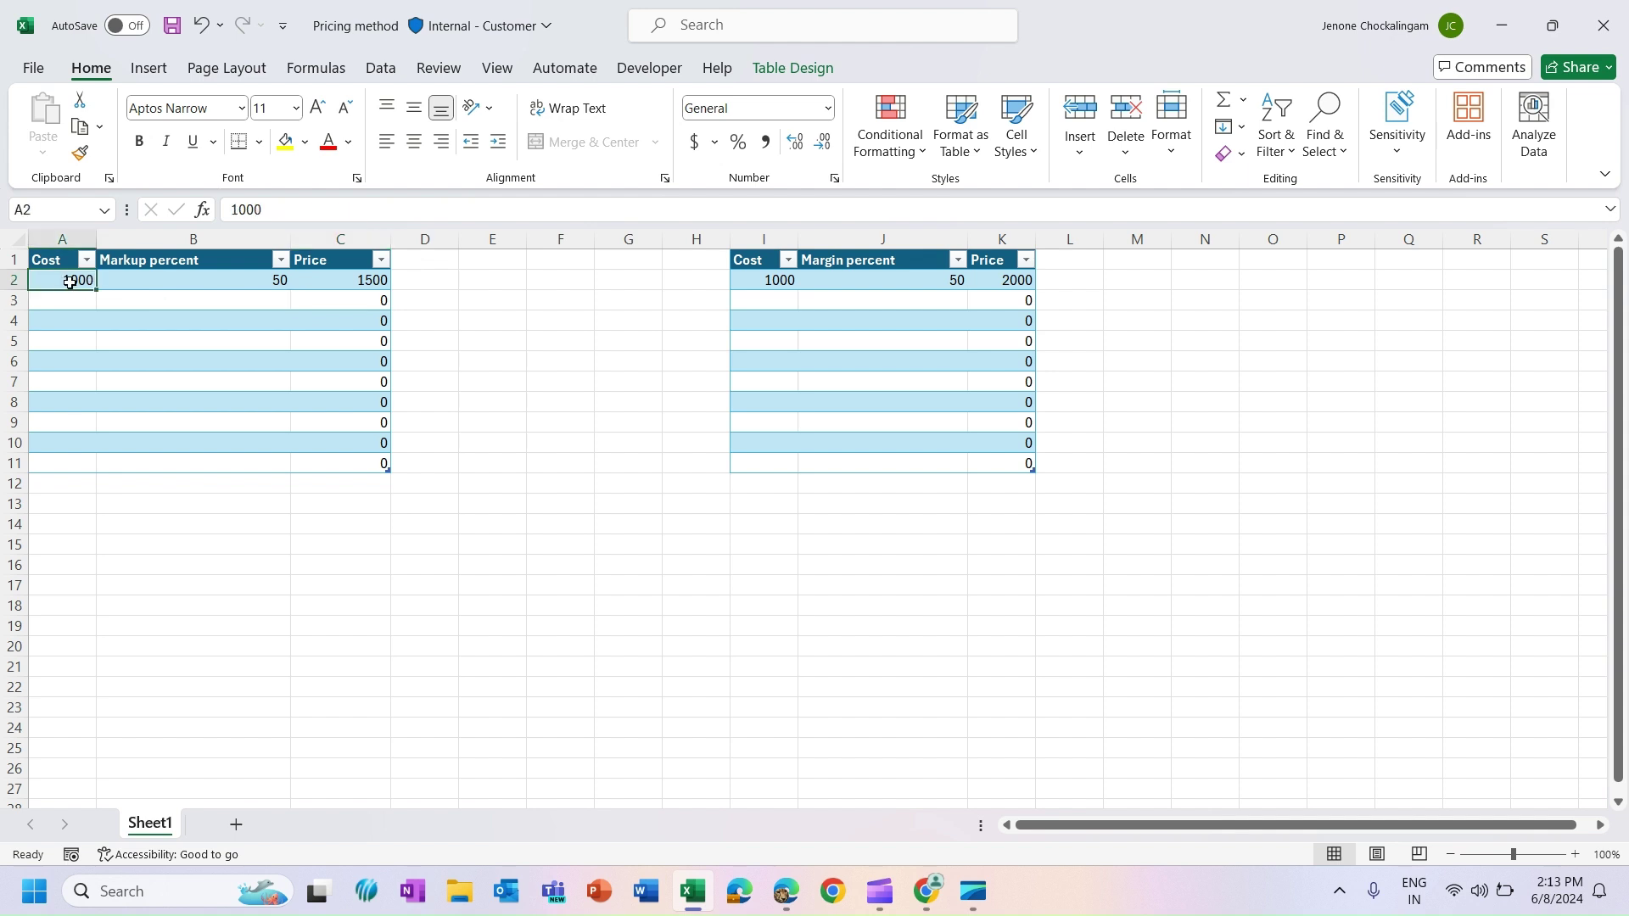
pyautogui.click(152, 282)
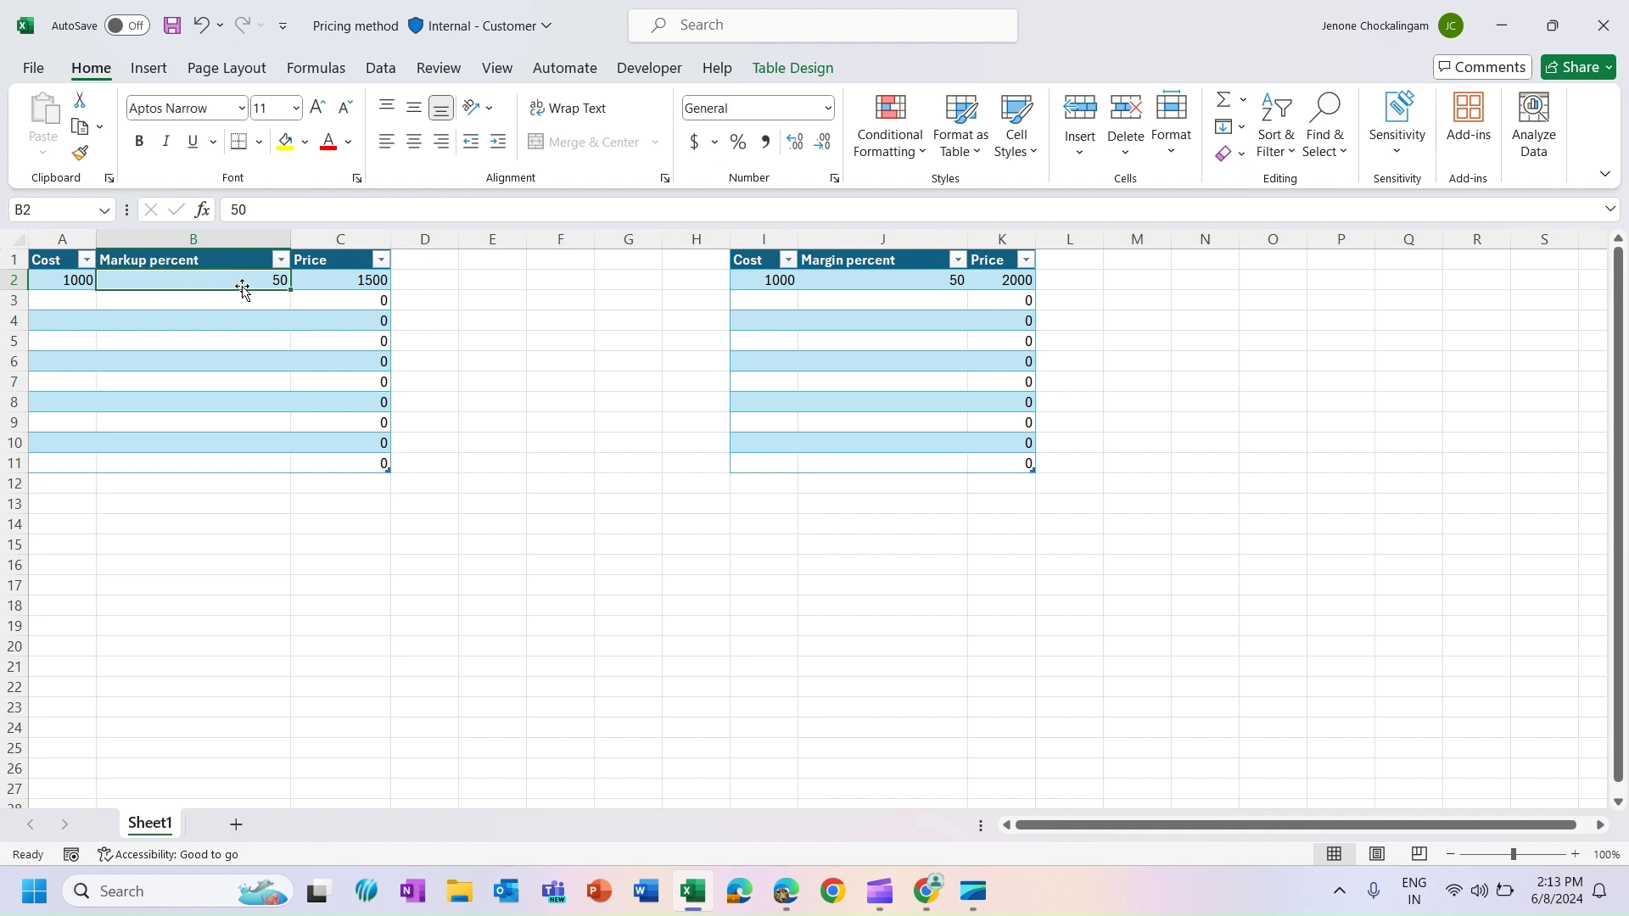
pyautogui.click(359, 284)
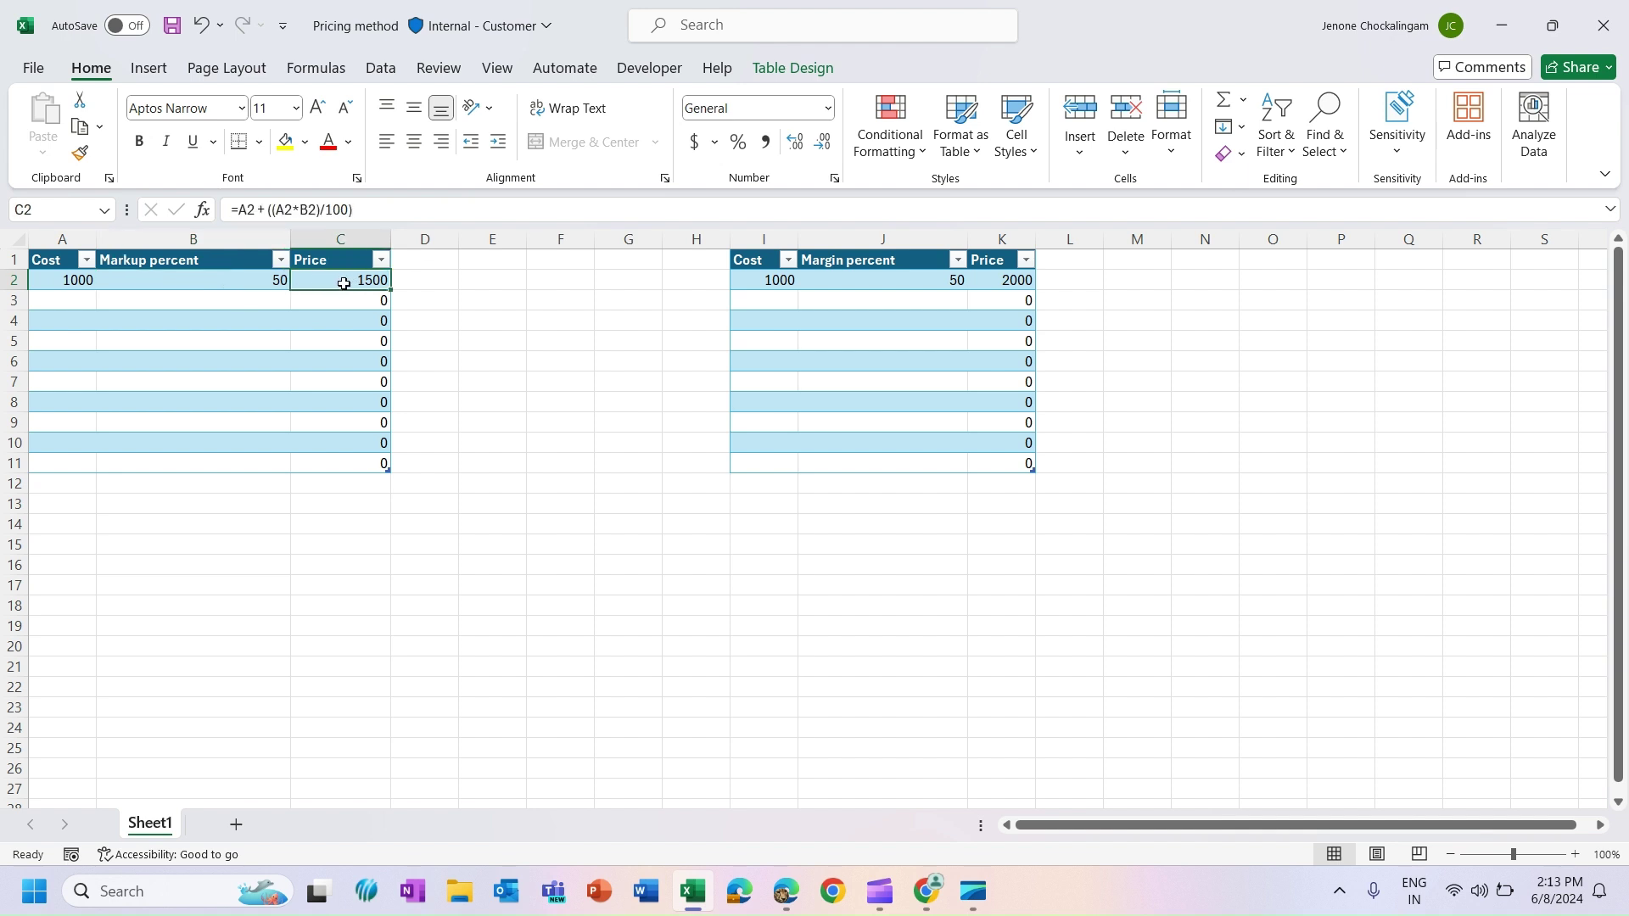
pyautogui.click(926, 873)
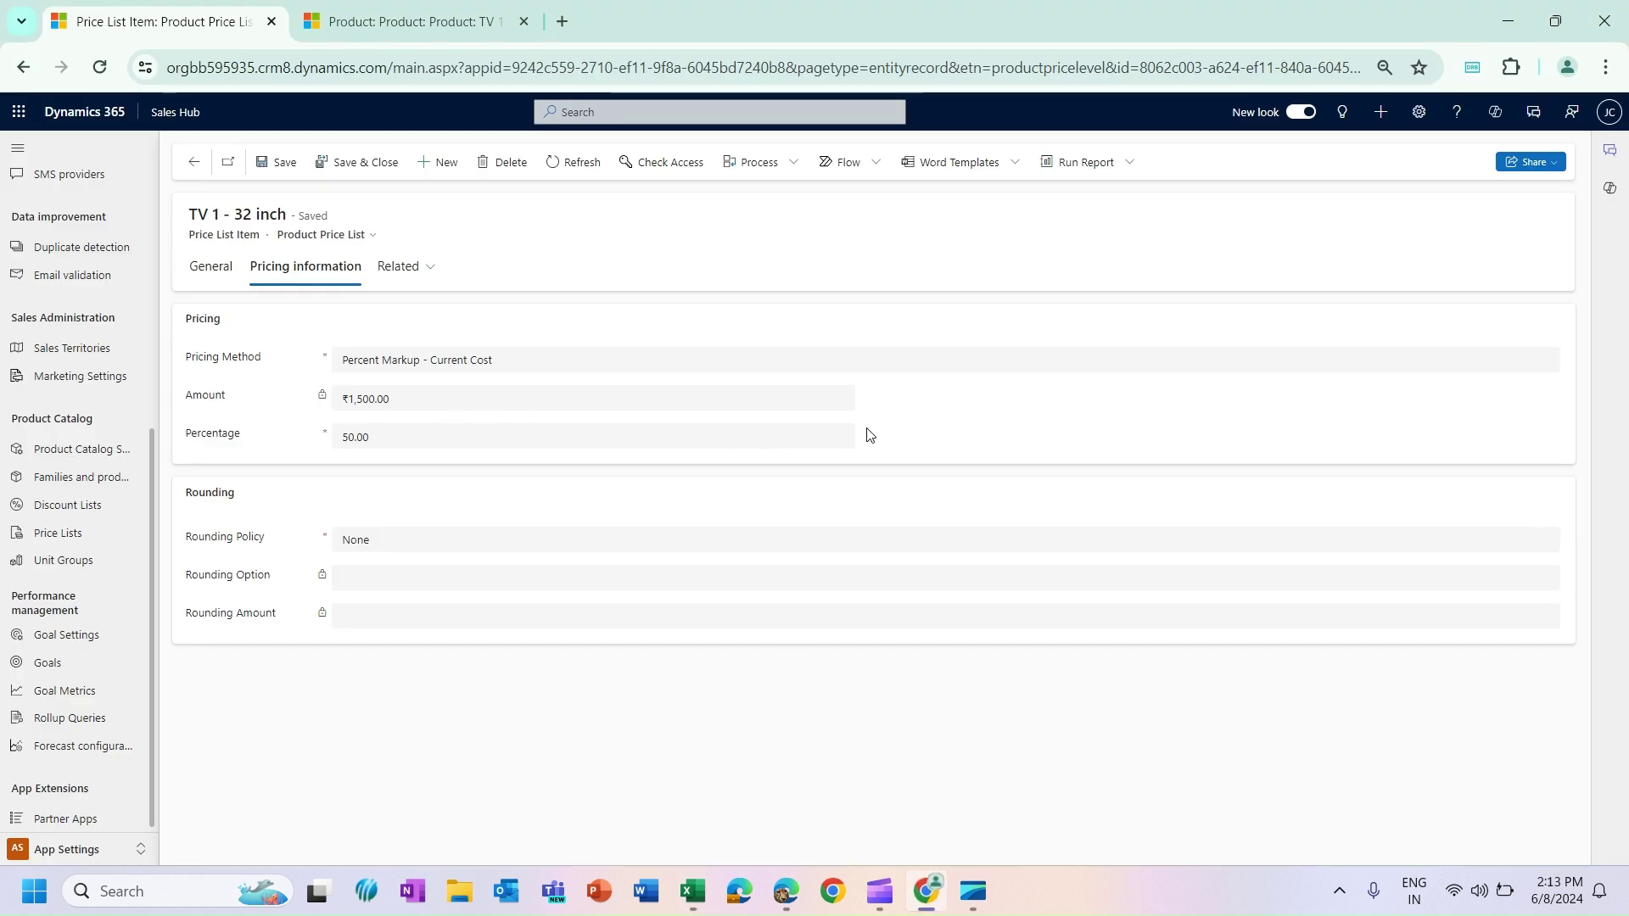
# - Add Excel markup table row 3 with cost 1000 and markup 80 percent
pyautogui.hotkey('alt', 'Tab')
pyautogui.click(75, 298)
pyautogui.write('1')
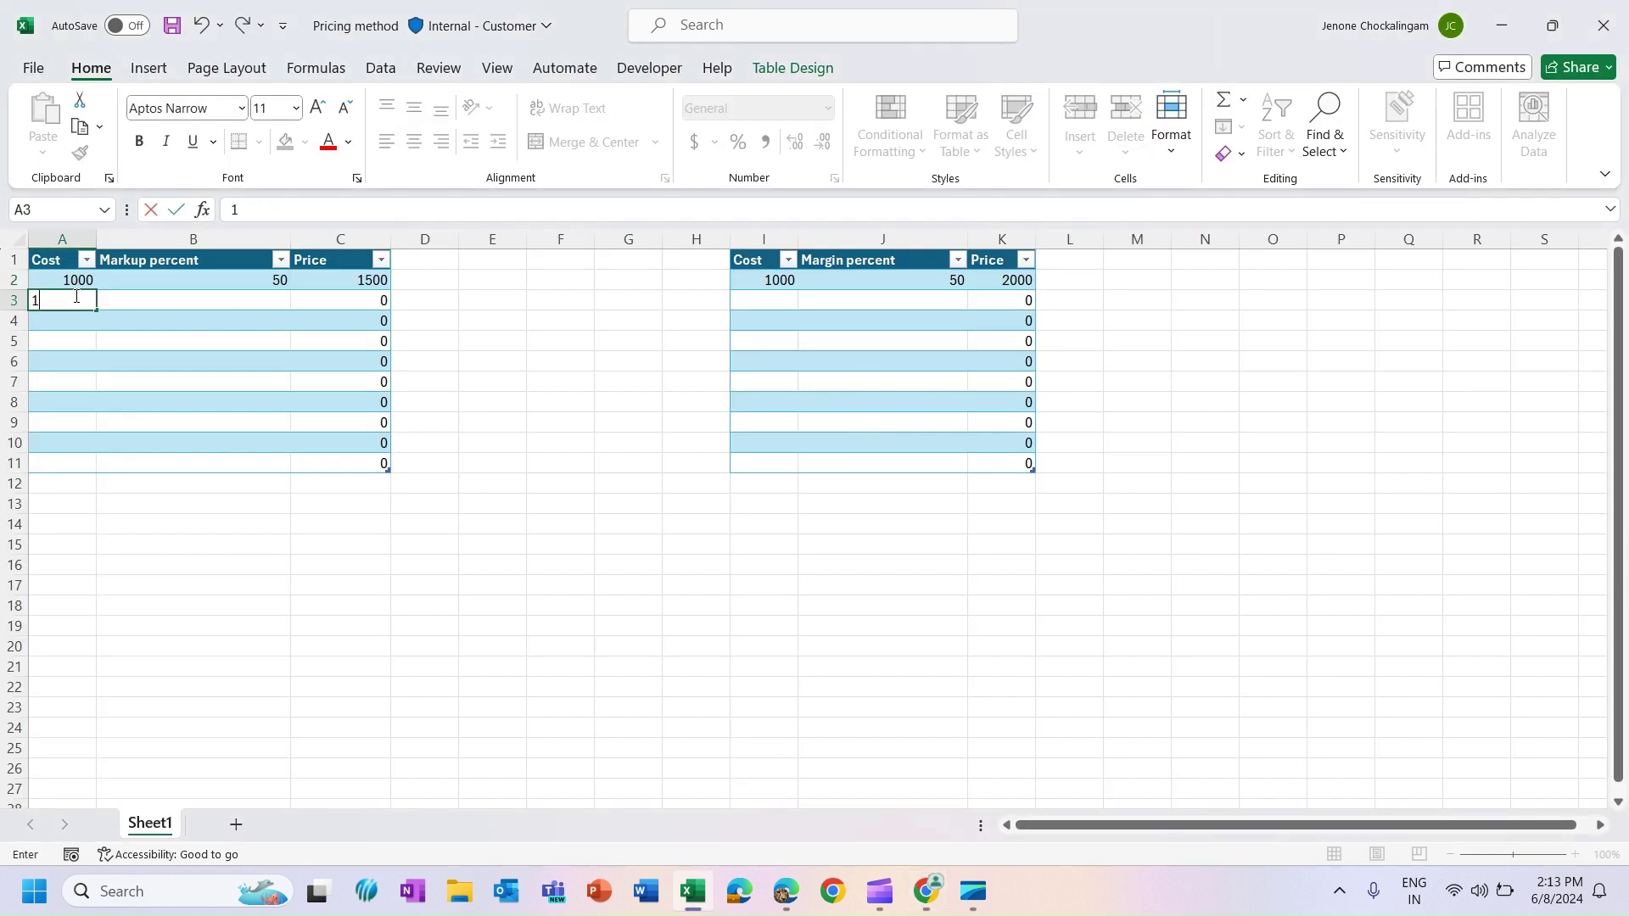
pyautogui.write('000')
pyautogui.press('Tab')
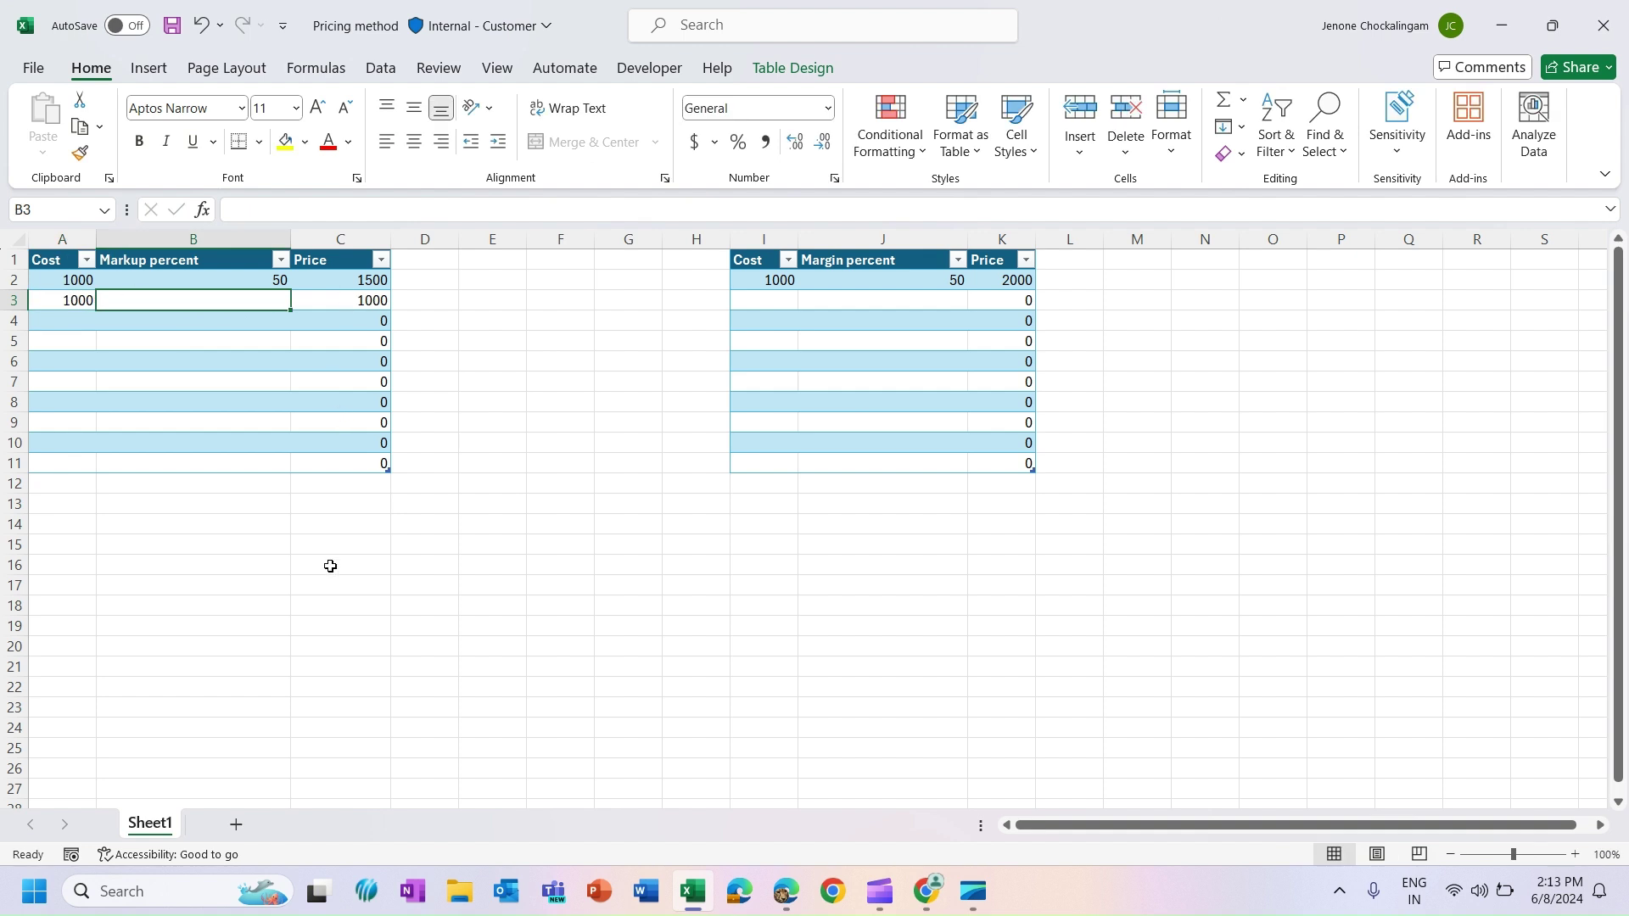
pyautogui.write('80')
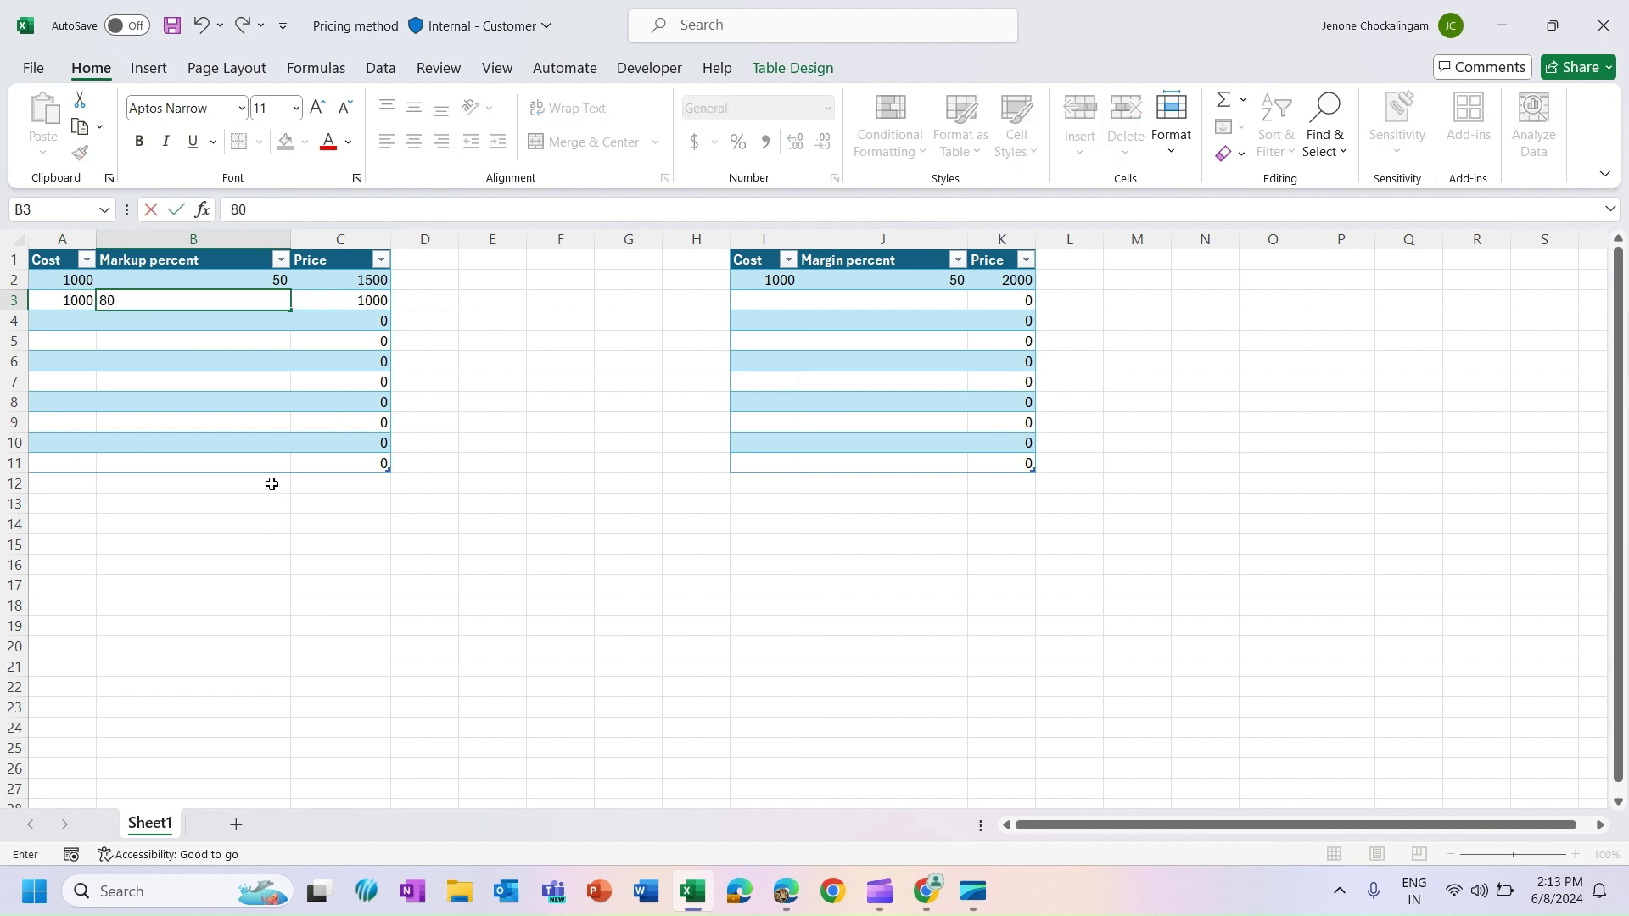
pyautogui.press('Tab')
pyautogui.click(209, 302)
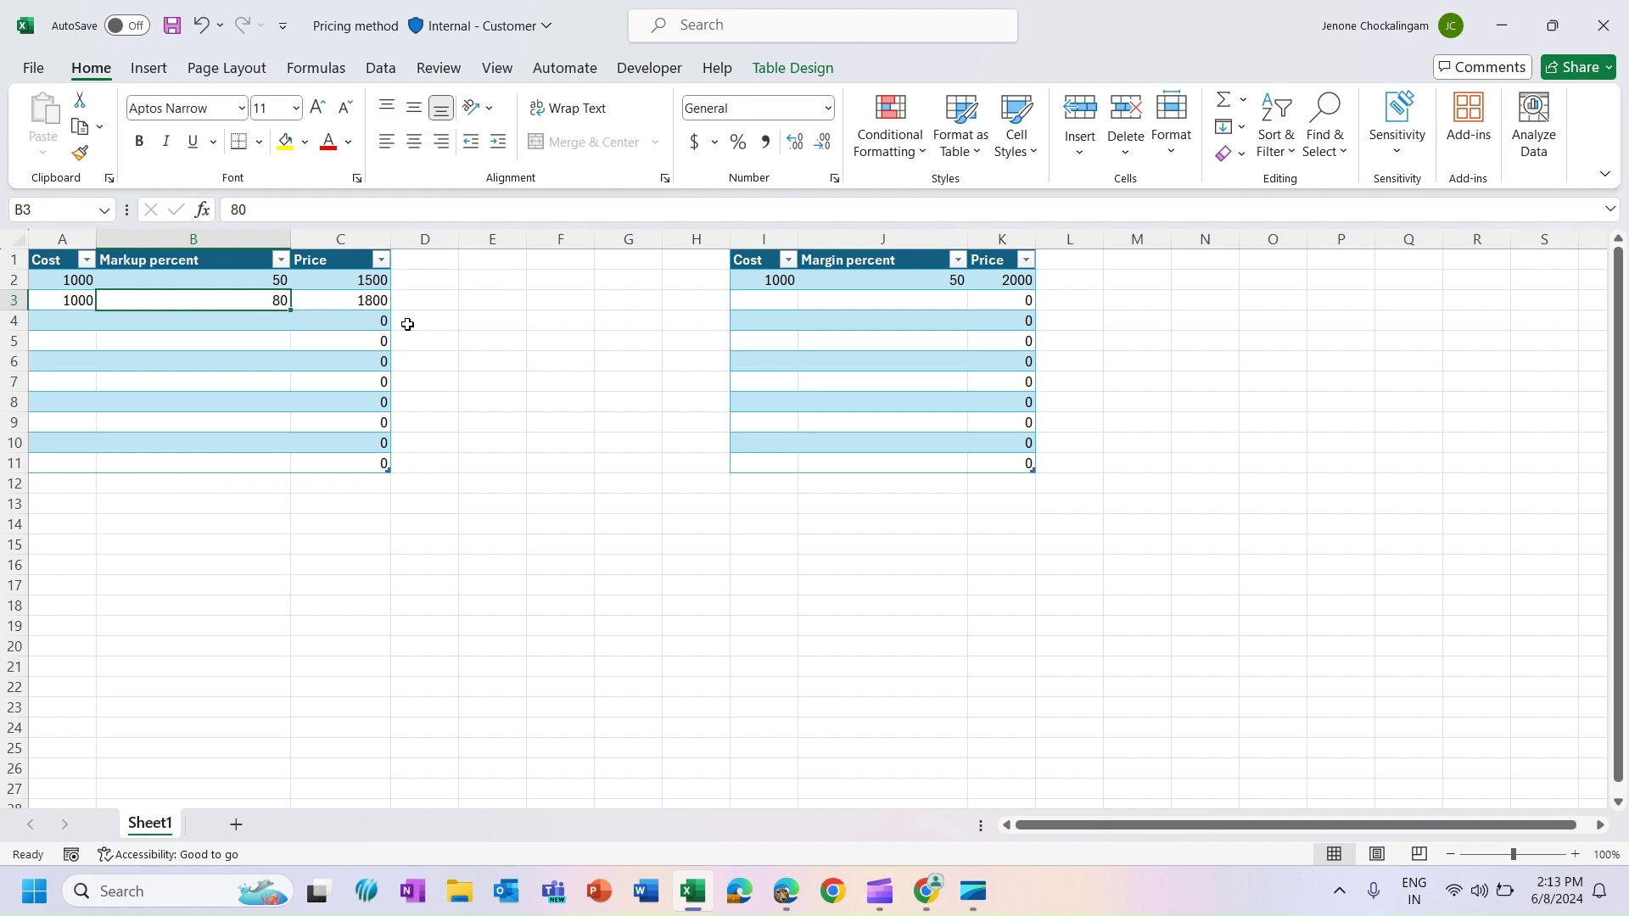
# - Change the item's markup percentage to 80 and save, giving ₹1,800.00
pyautogui.hotkey('alt', 'Tab')
pyautogui.moveTo(415, 435); pyautogui.dragTo(327, 435)
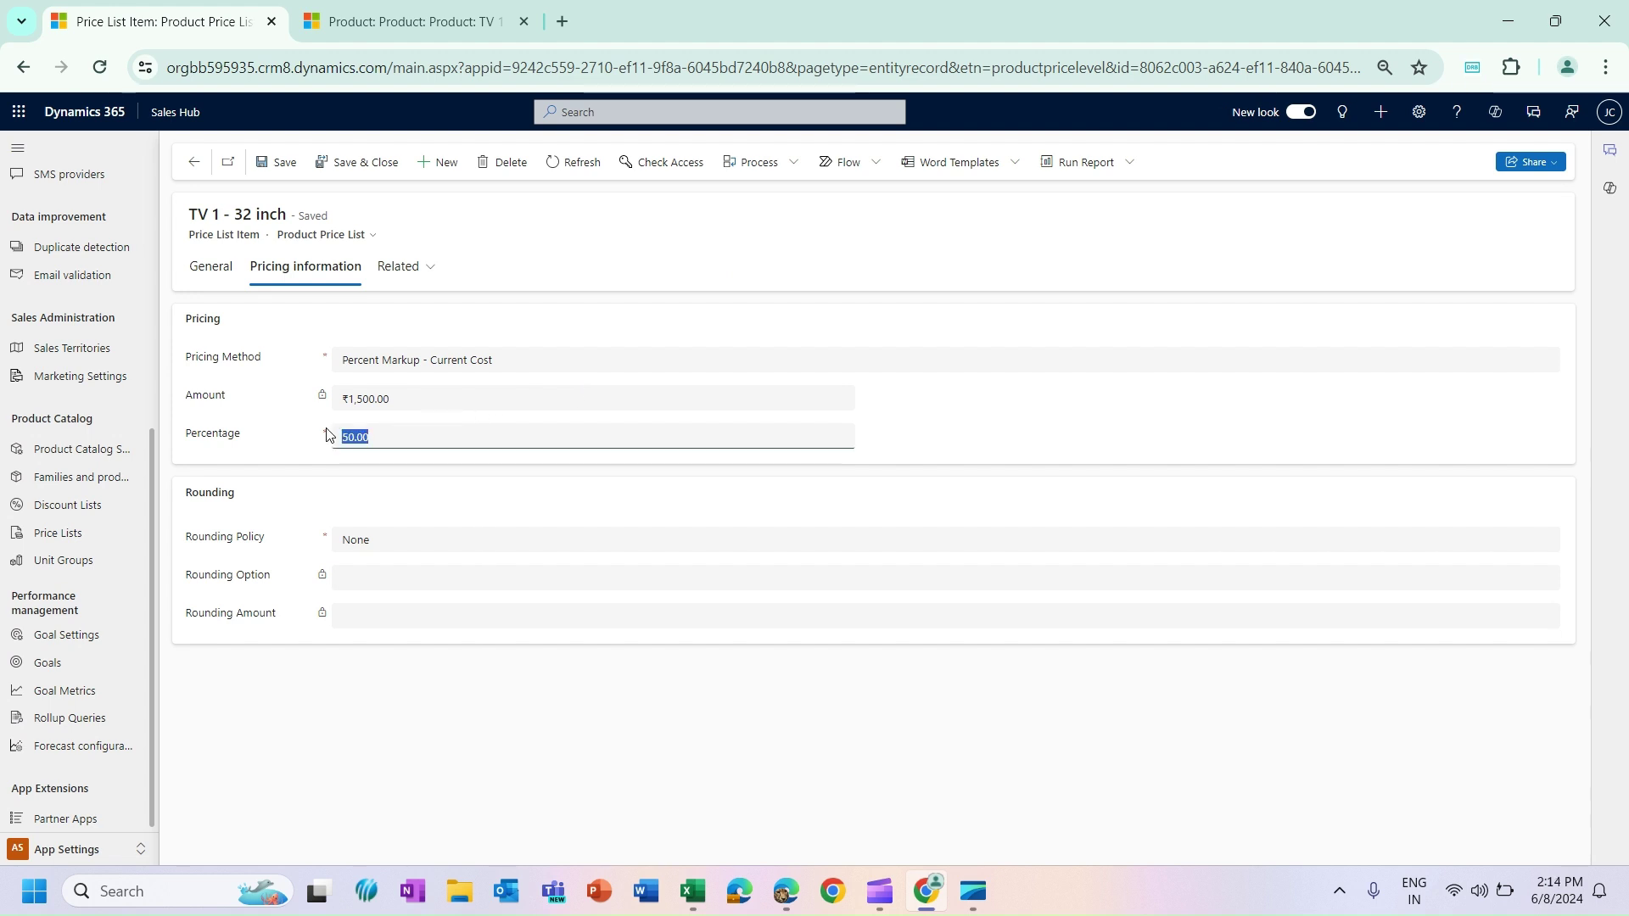
pyautogui.write('80')
pyautogui.click(283, 168)
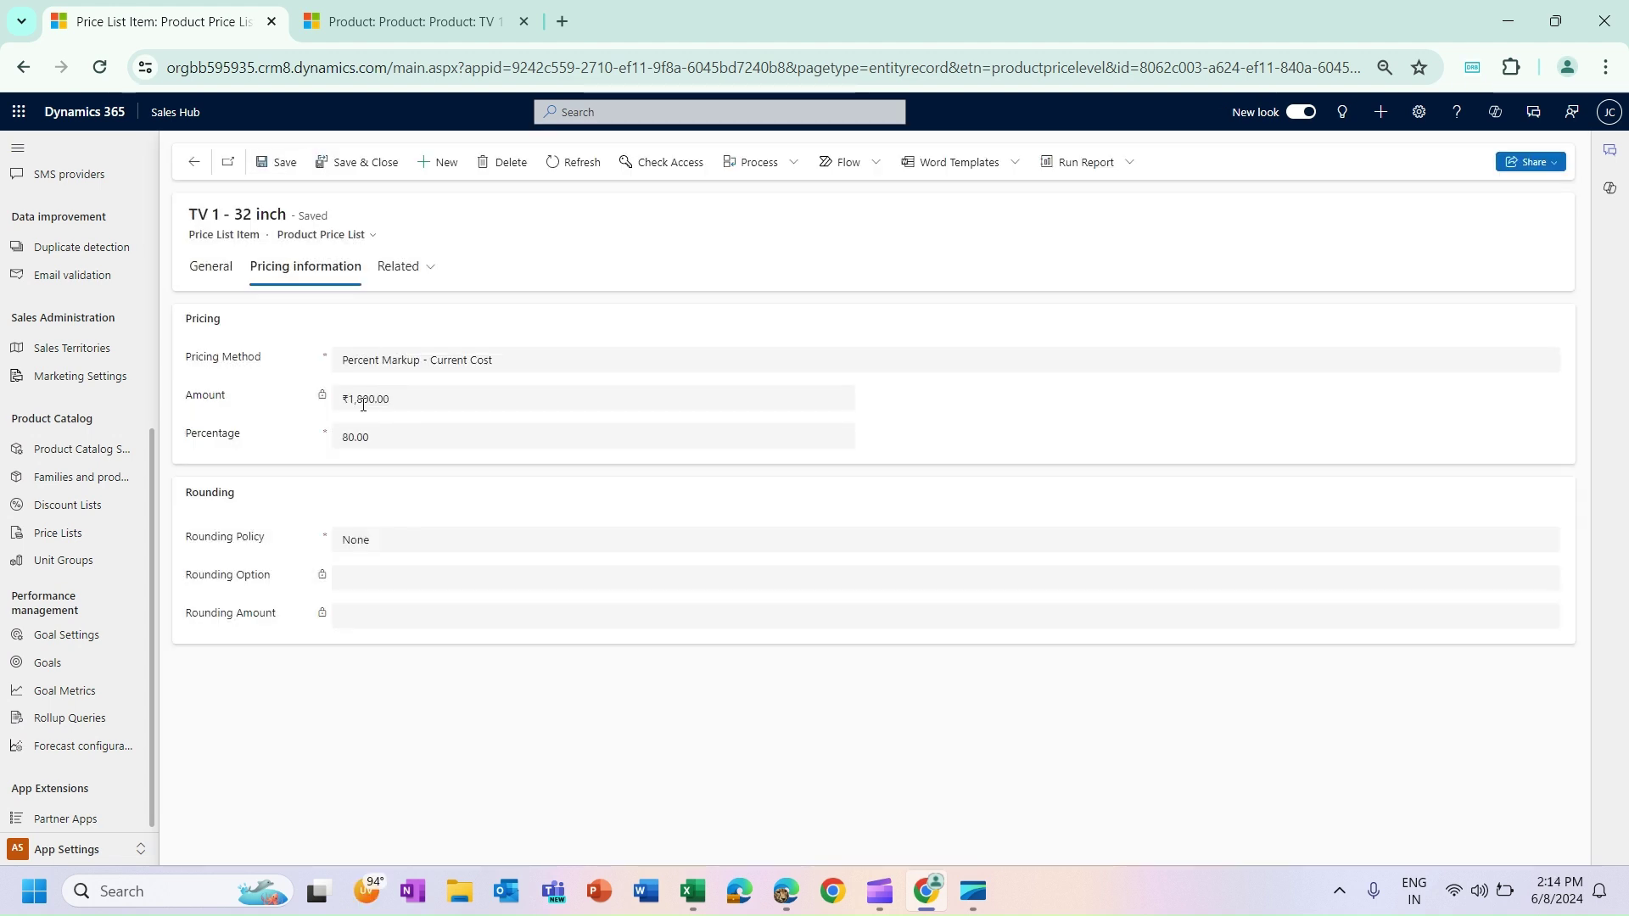
# - Enter cost 1000 and markup 120 in row 4 of the Excel markup table
pyautogui.hotkey('alt', 'Tab')
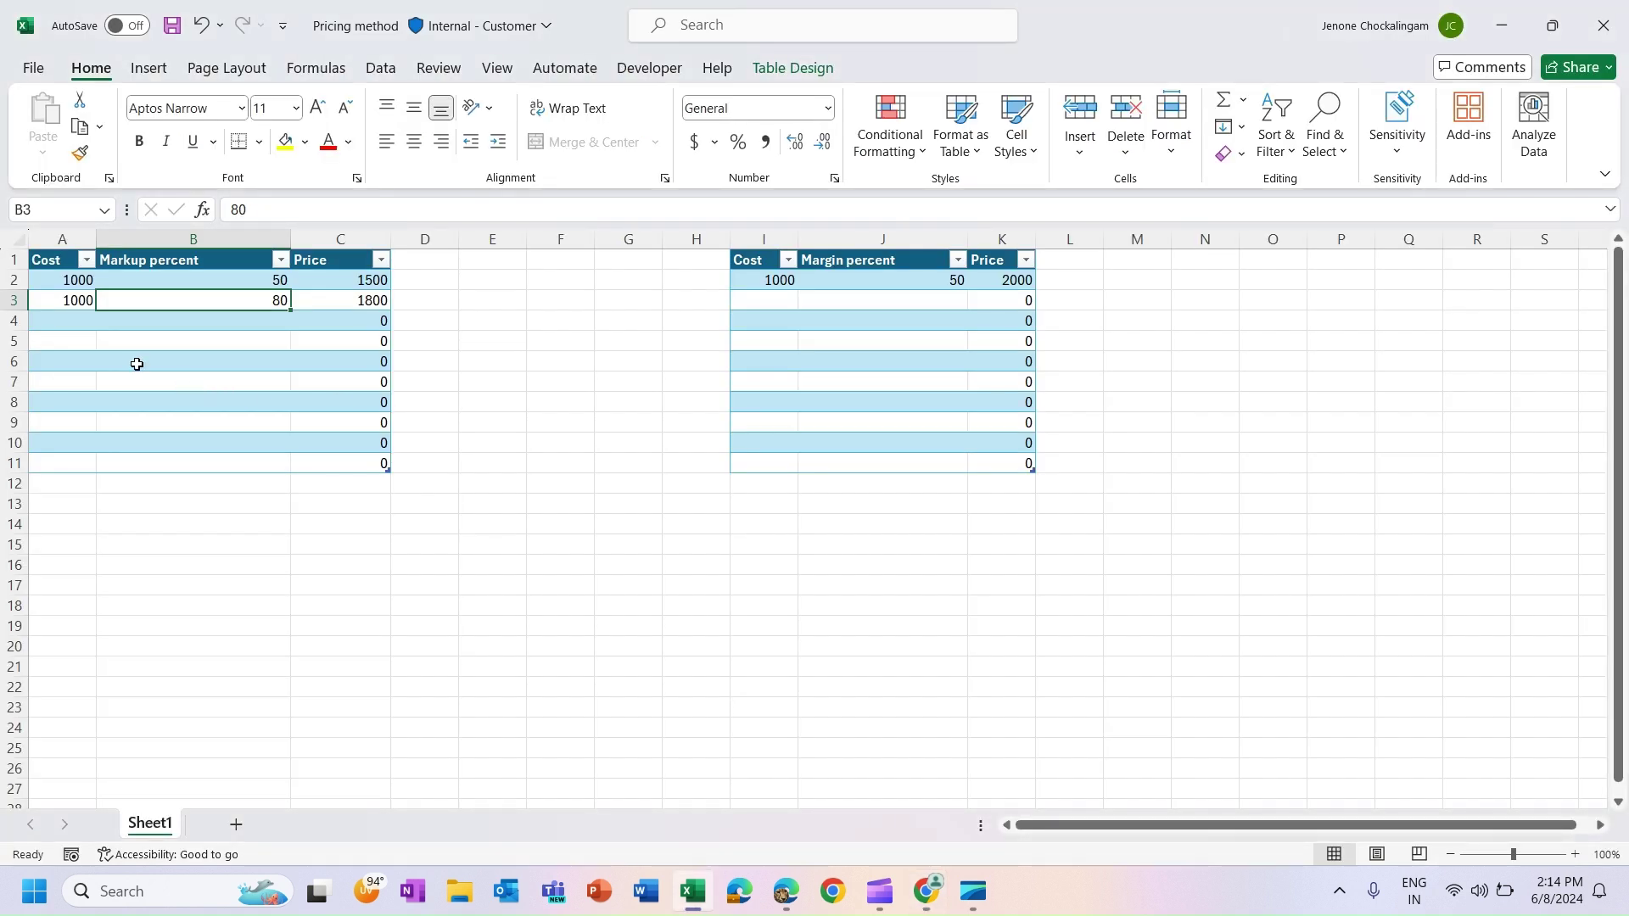
pyautogui.click(52, 322)
pyautogui.write('100')
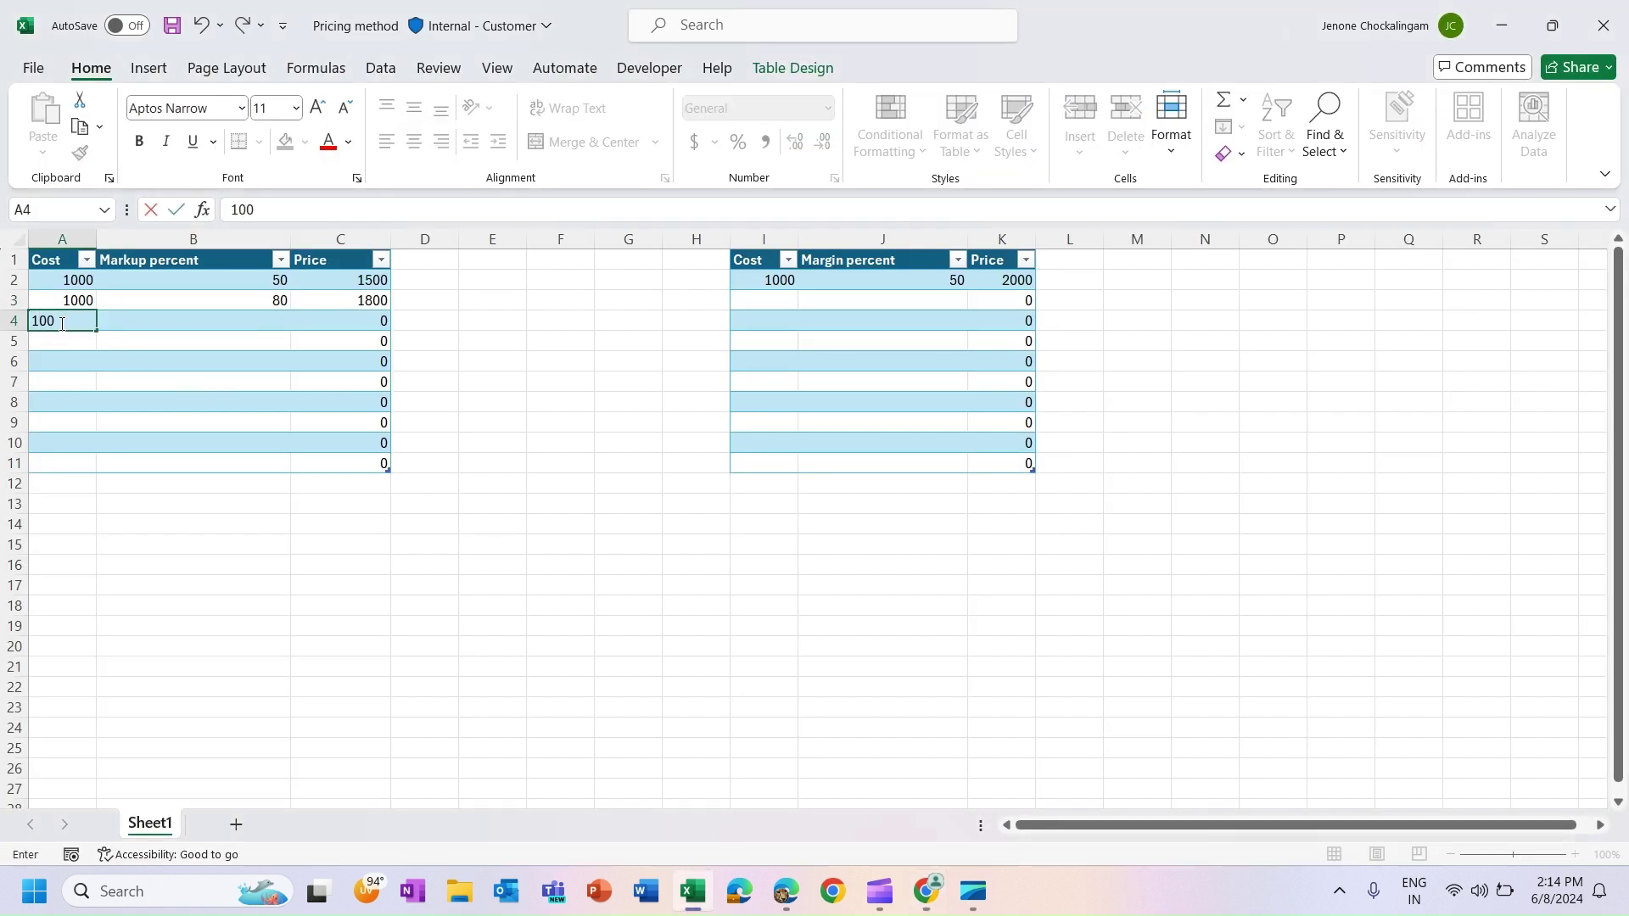
pyautogui.write('0')
pyautogui.press('Tab')
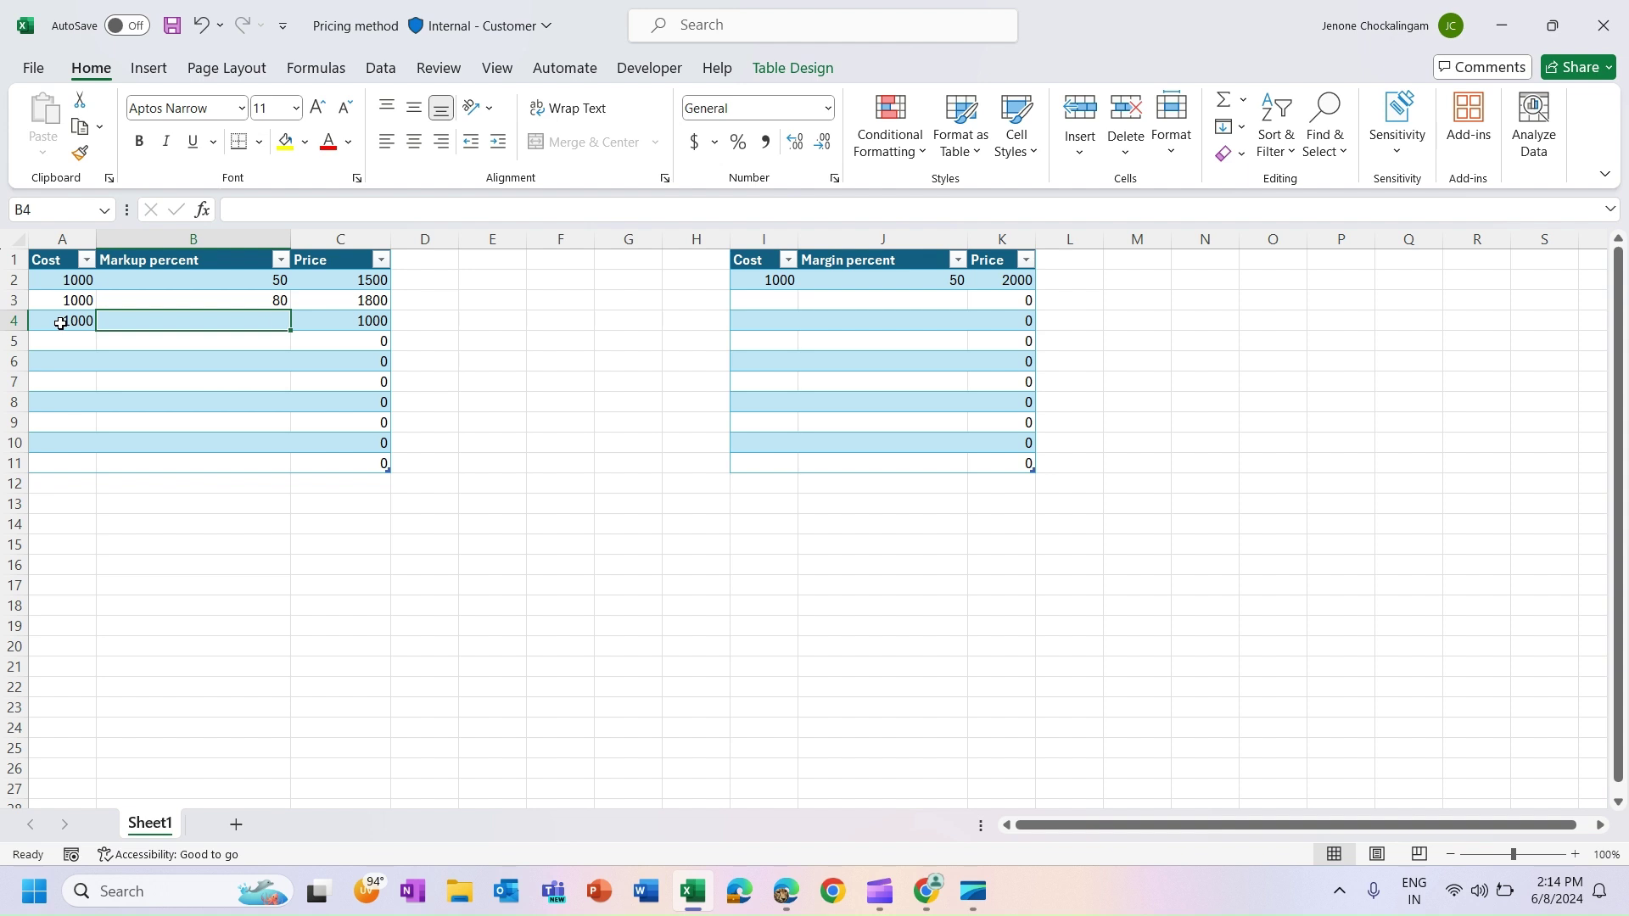
pyautogui.write('120')
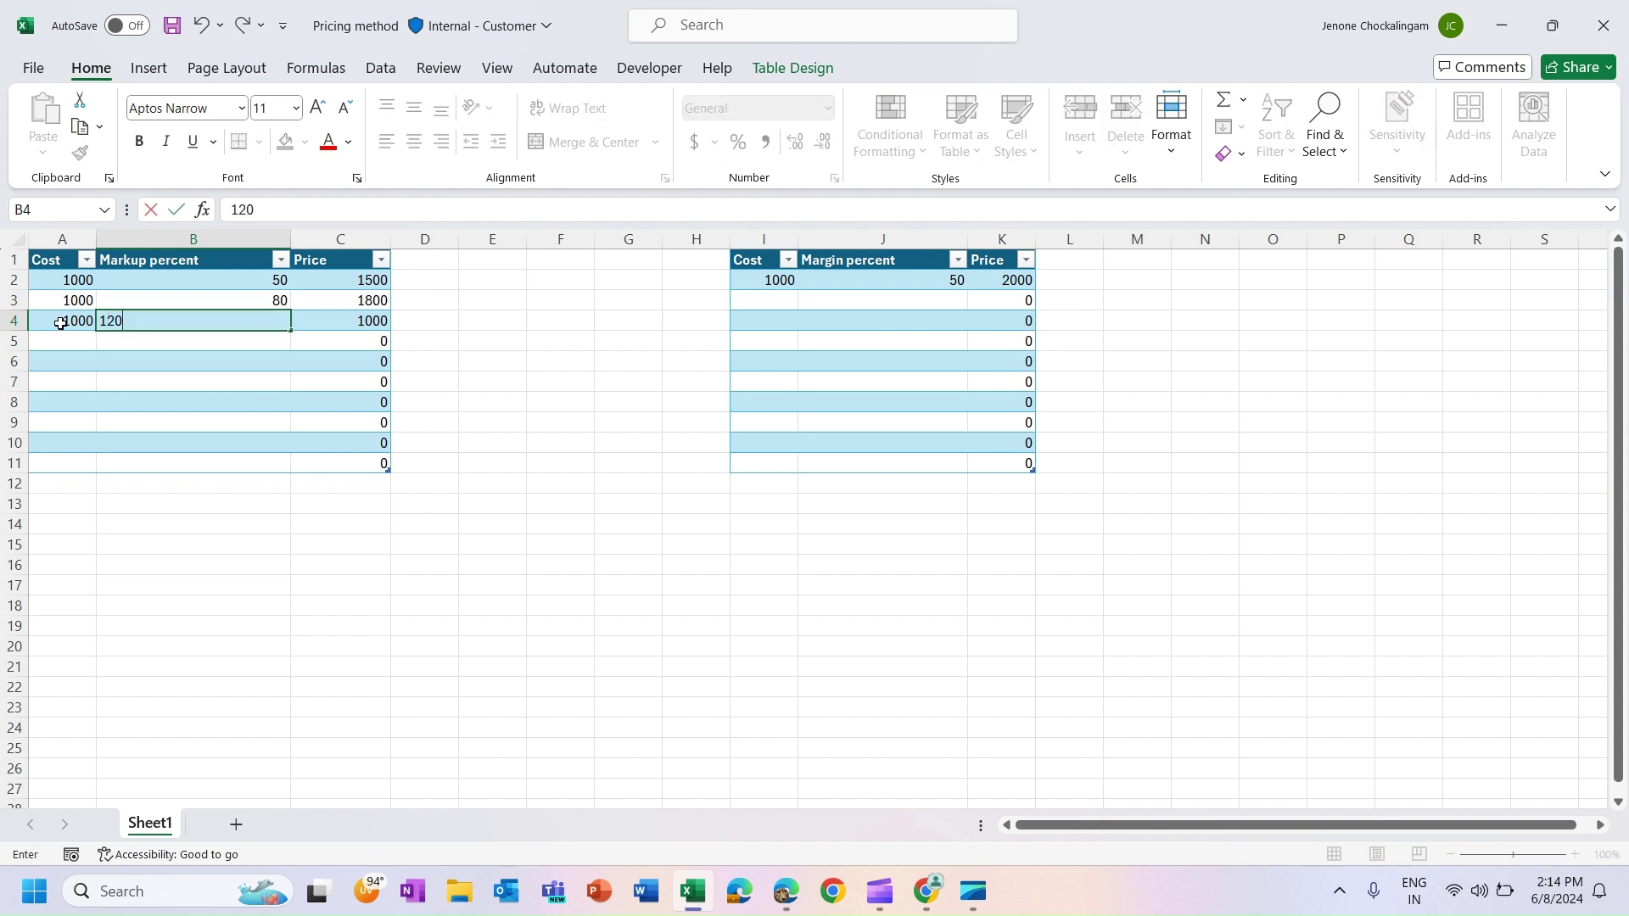
pyautogui.press('Tab')
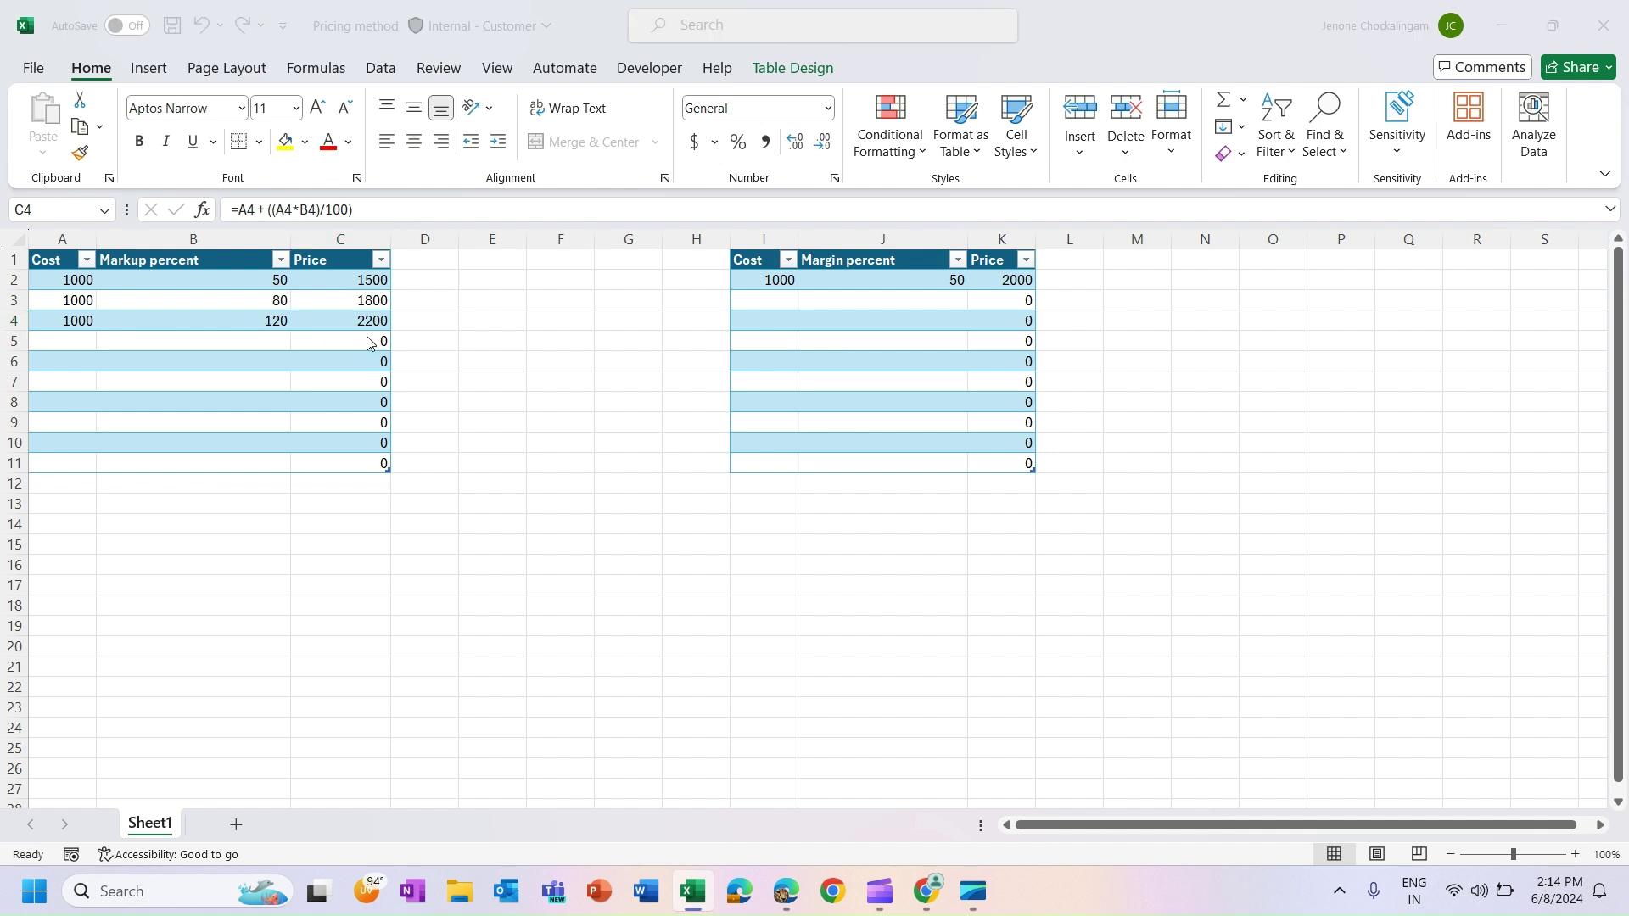
# - Save the Dynamics item at 120 percent markup, giving ₹2,200.00, then open the pricing method list
pyautogui.hotkey('alt', 'Tab')
pyautogui.click(384, 432)
pyautogui.press('BackSpace')
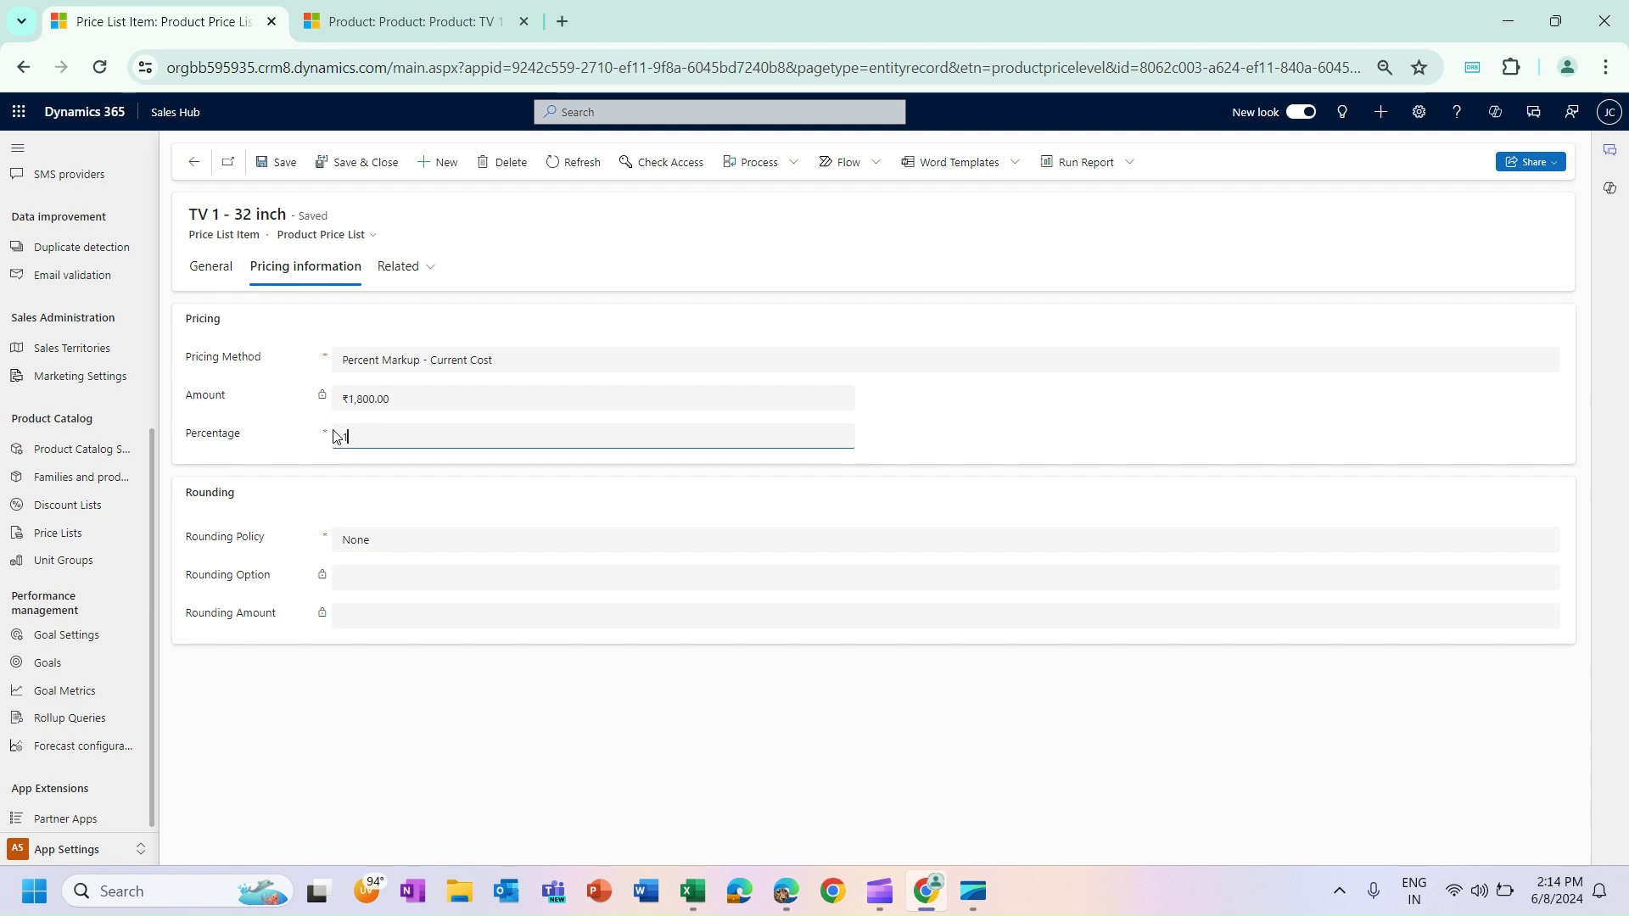
pyautogui.click(289, 162)
pyautogui.moveTo(356, 407)
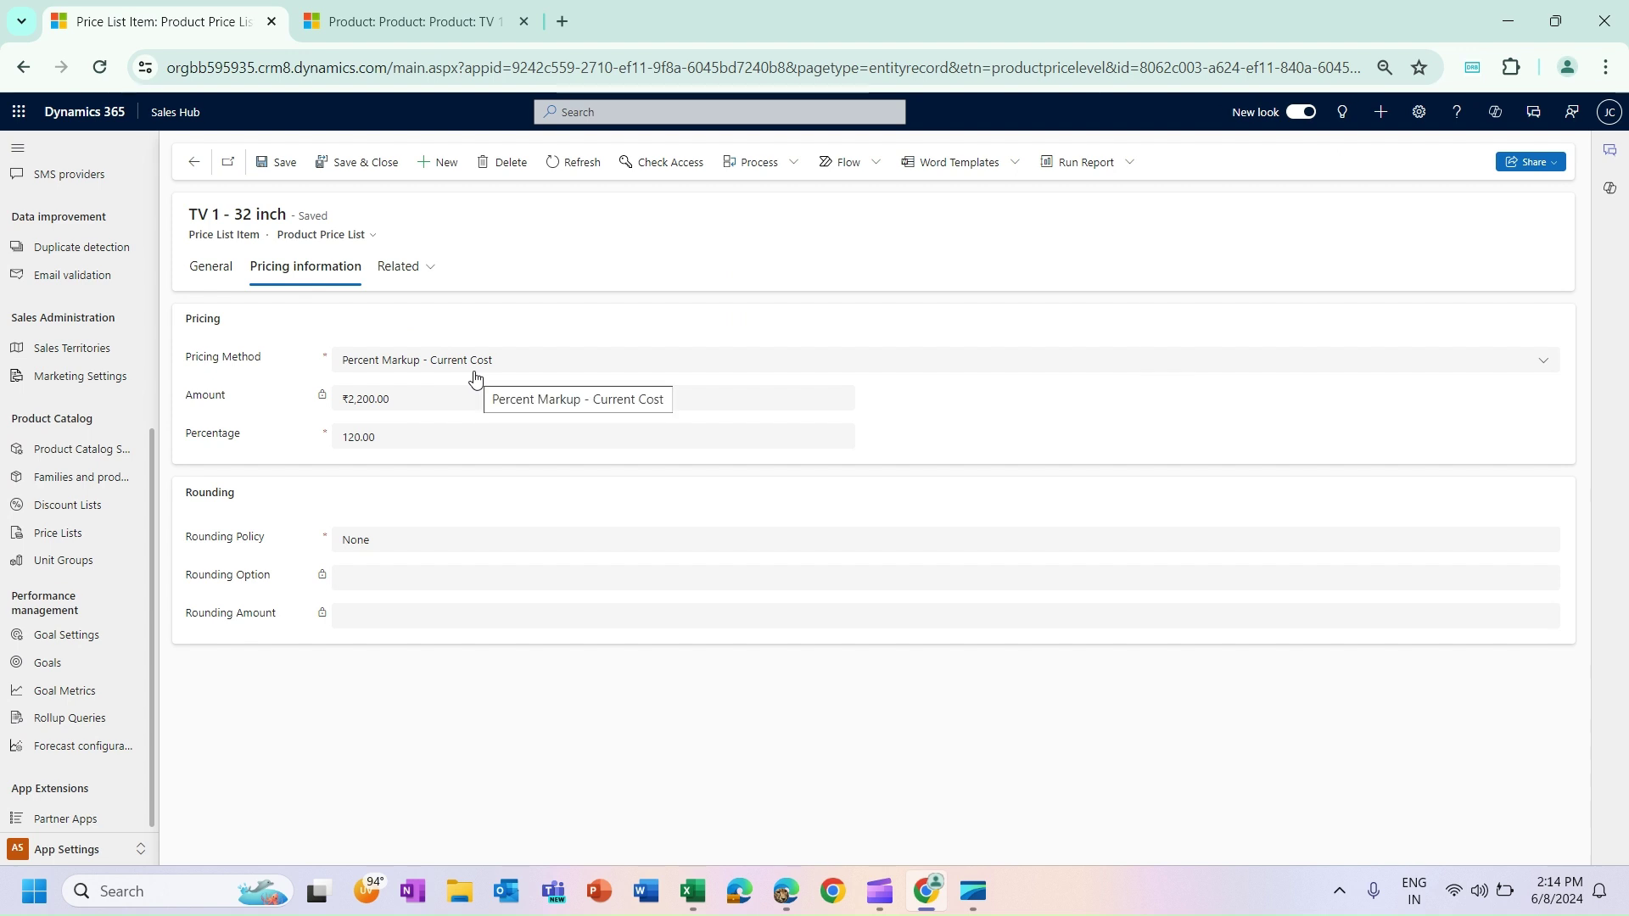
pyautogui.click(472, 365)
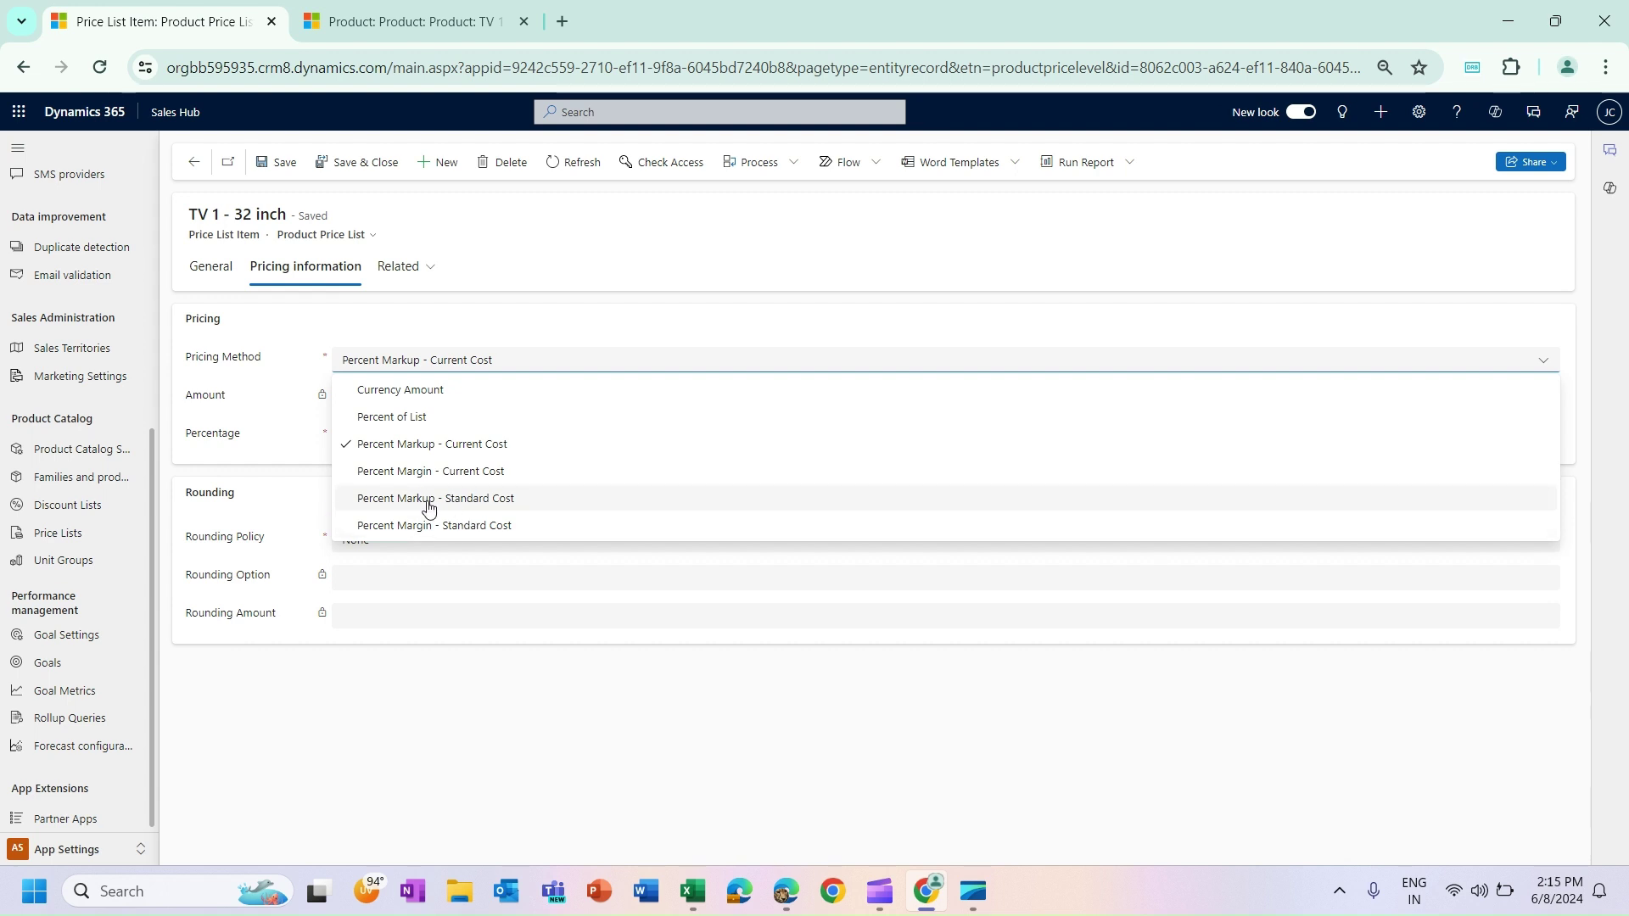
# - Check the Standard Cost and Current Cost on the TV 1 product record
pyautogui.click(432, 8)
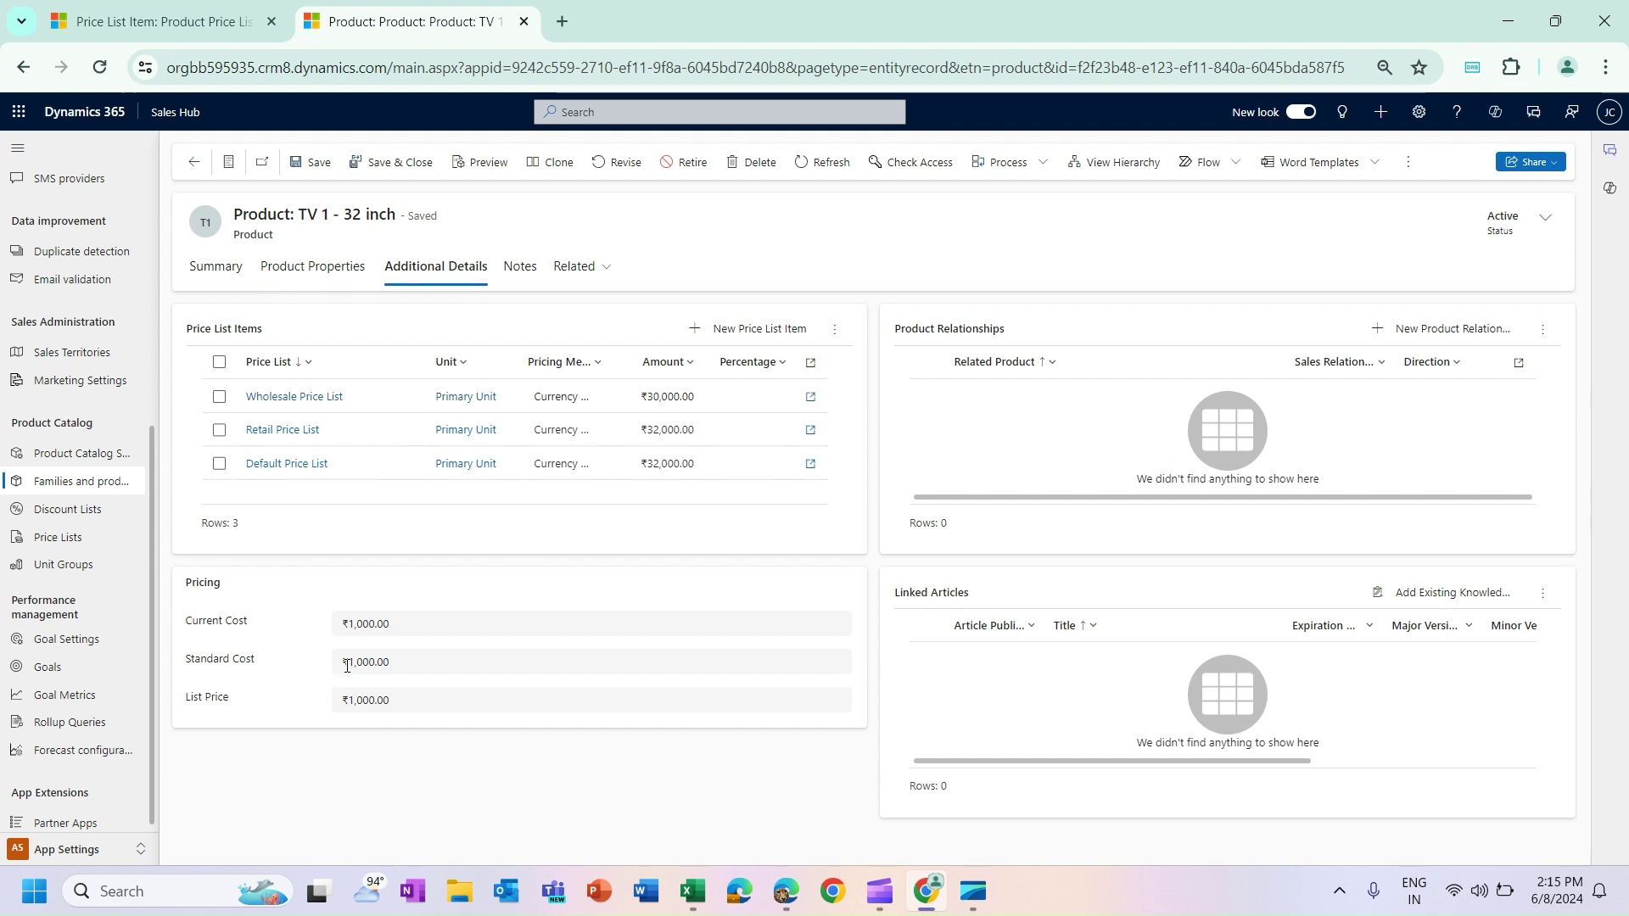
pyautogui.moveTo(192, 663); pyautogui.dragTo(283, 636)
pyautogui.click(265, 660)
pyautogui.click(303, 671)
pyautogui.click(209, 24)
# - Switch the item to Percent Margin - Current Cost at 50 percent and save it
pyautogui.click(454, 363)
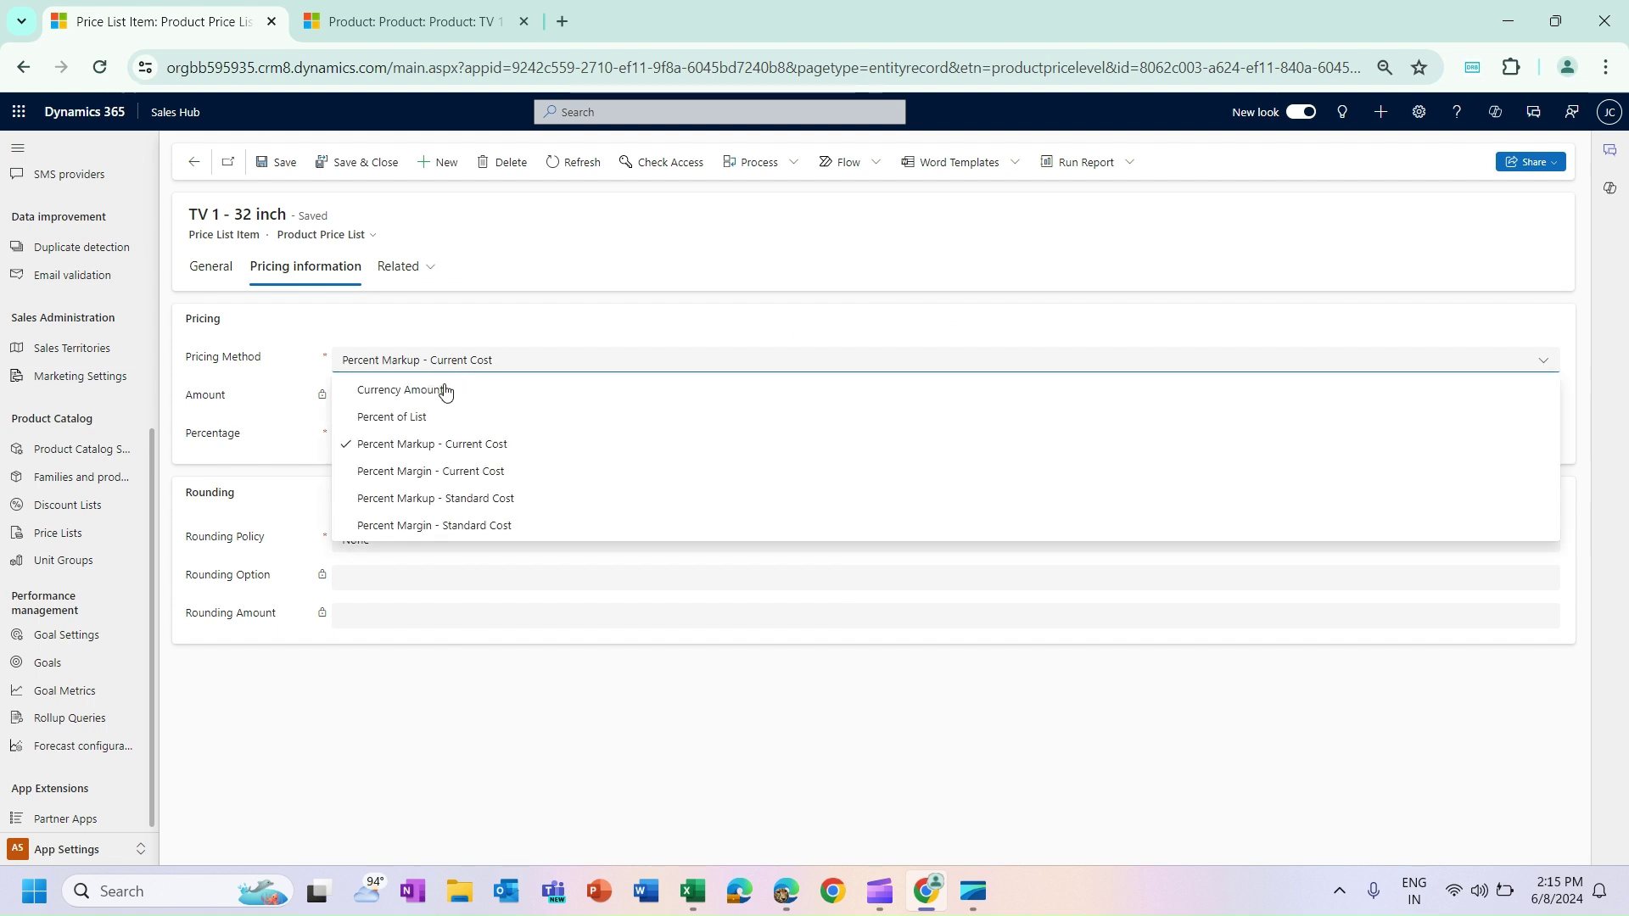
pyautogui.click(443, 472)
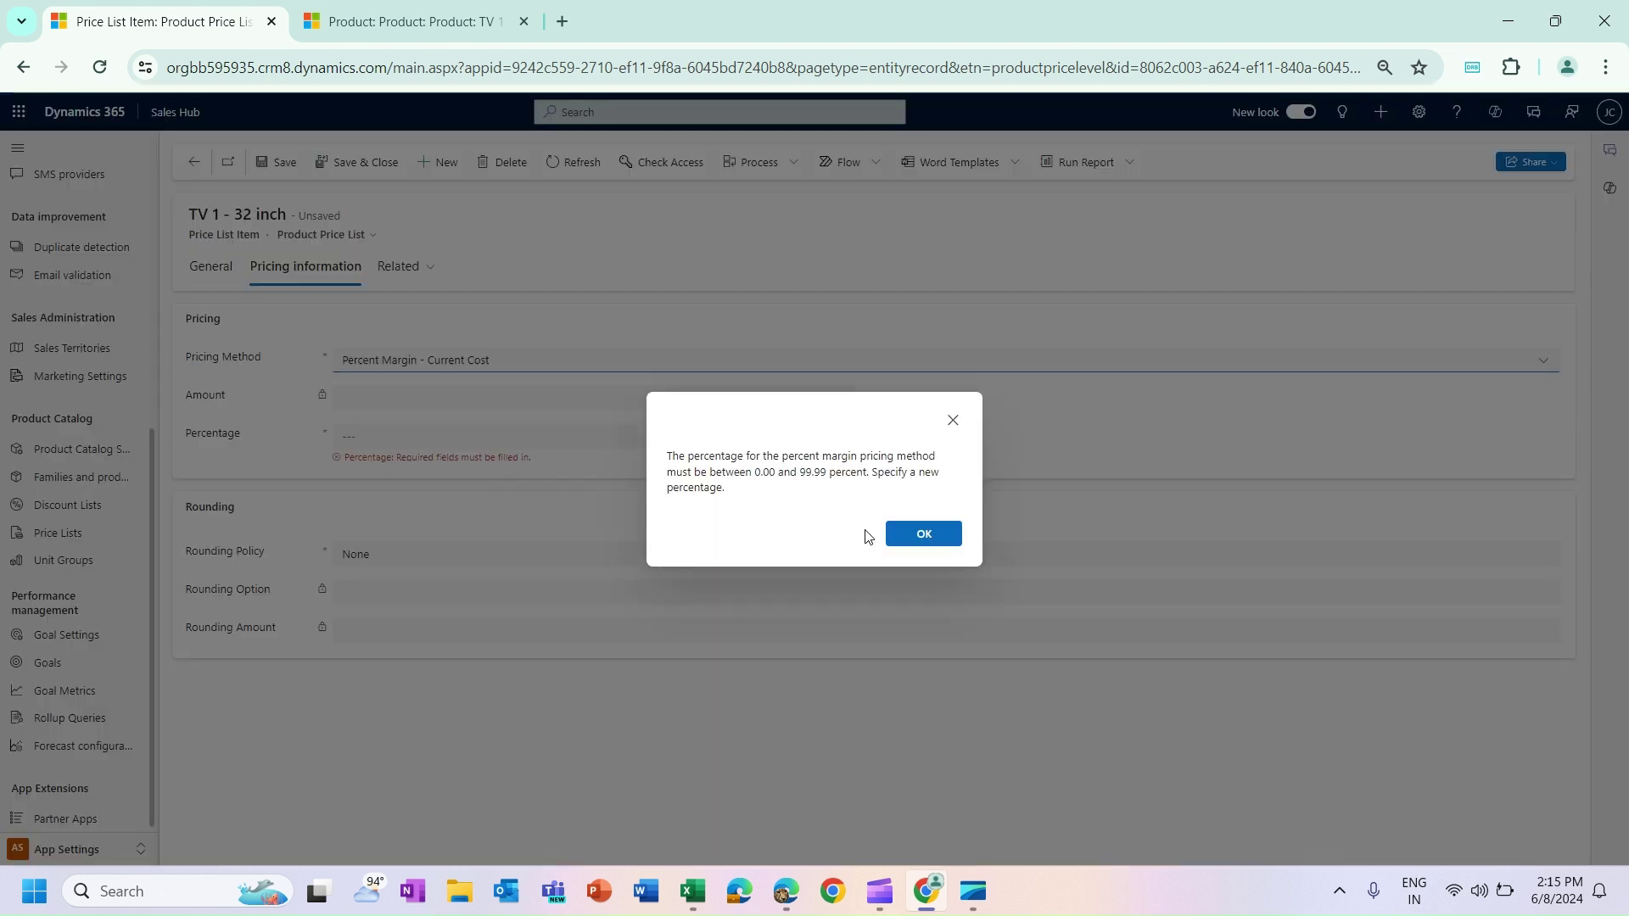
pyautogui.click(892, 535)
pyautogui.click(442, 430)
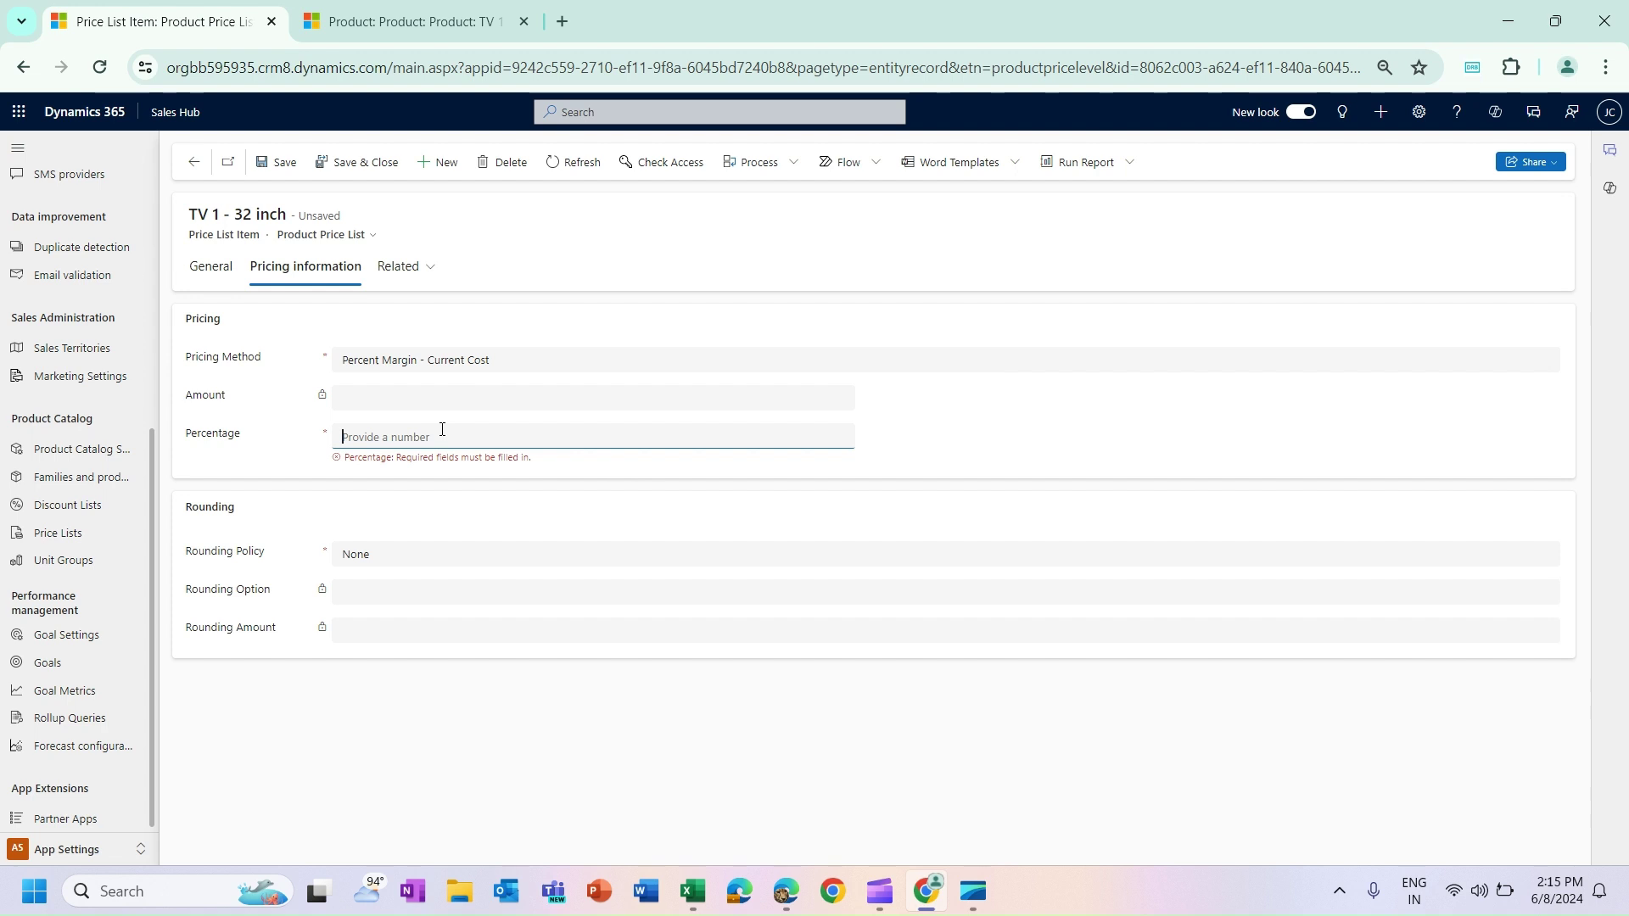
pyautogui.write('50')
pyautogui.click(287, 162)
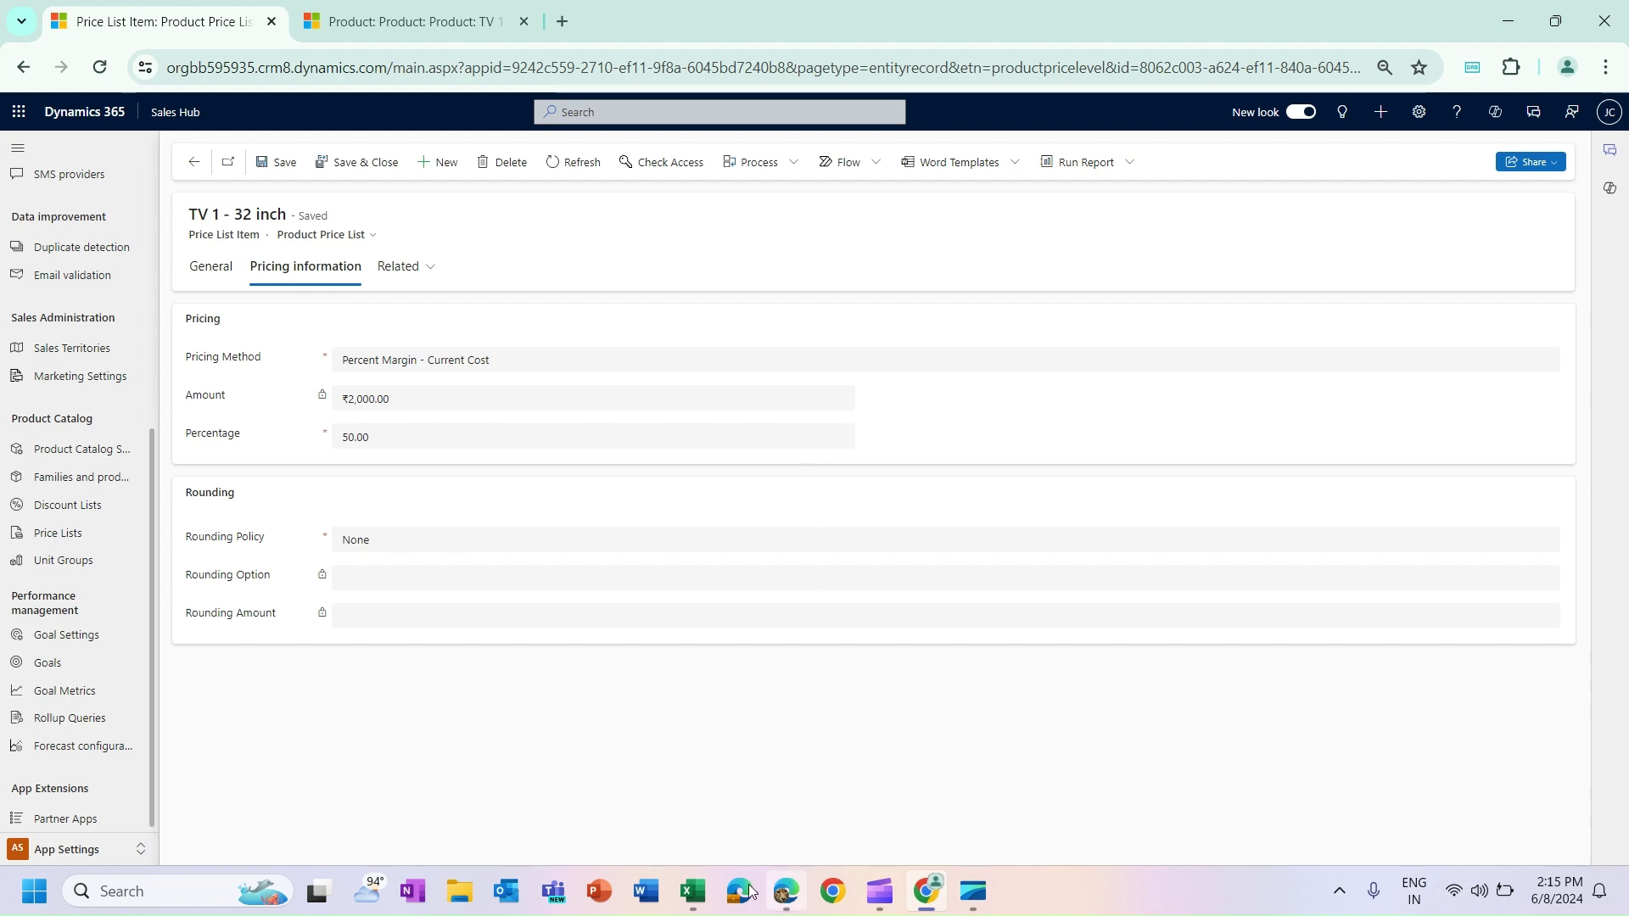
pyautogui.click(692, 891)
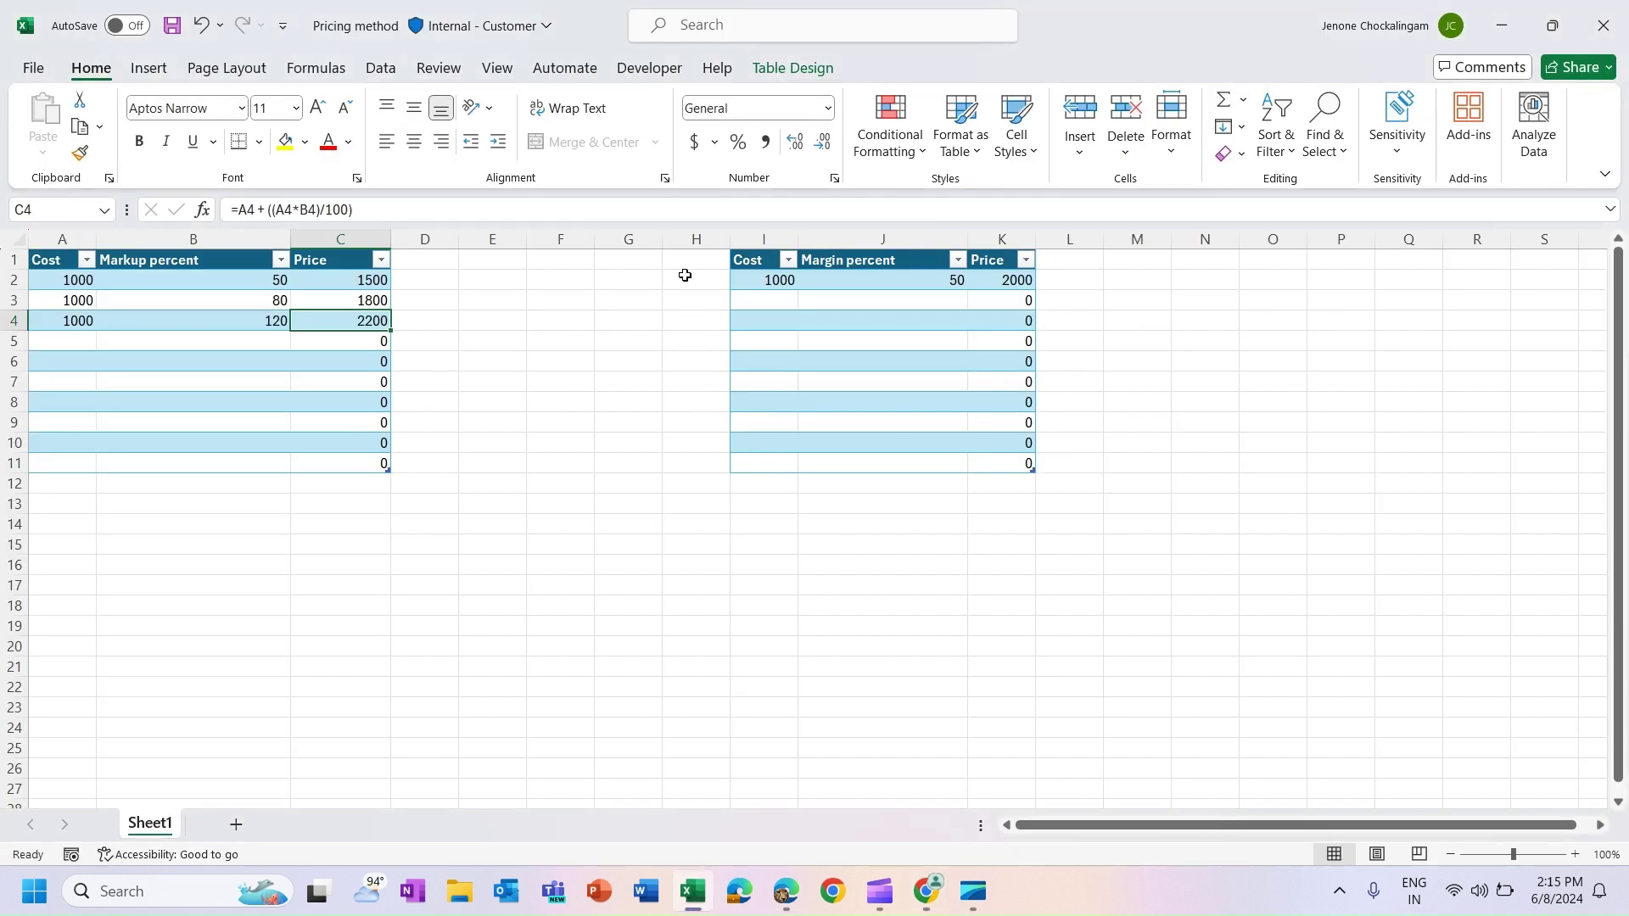
pyautogui.moveTo(683, 264); pyautogui.dragTo(1068, 502)
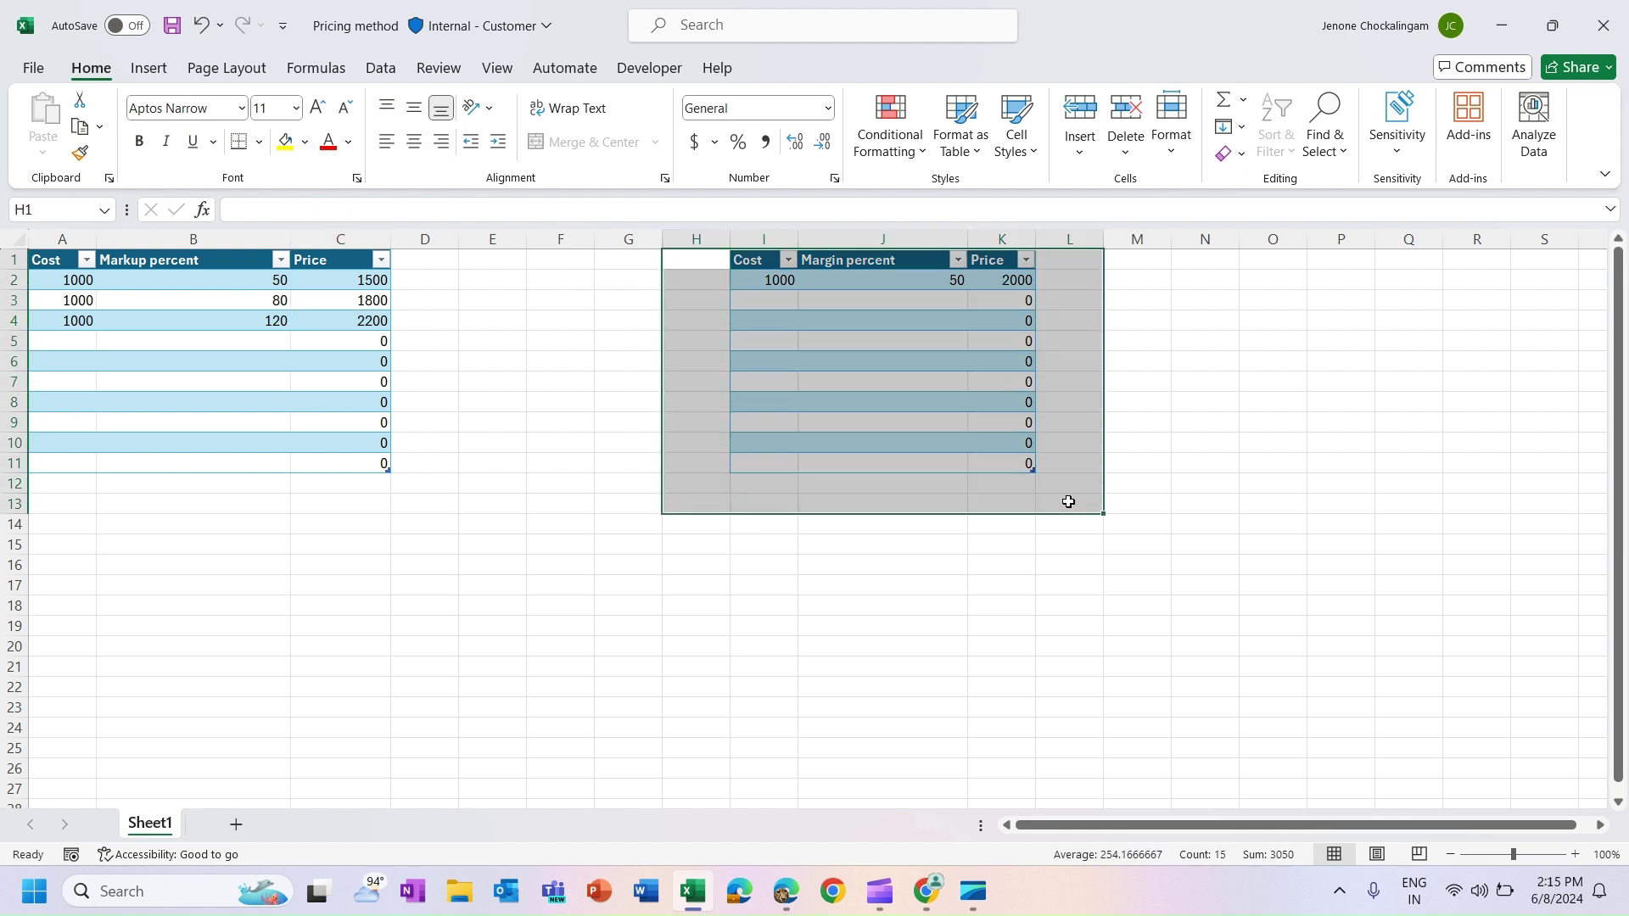
pyautogui.click(1014, 282)
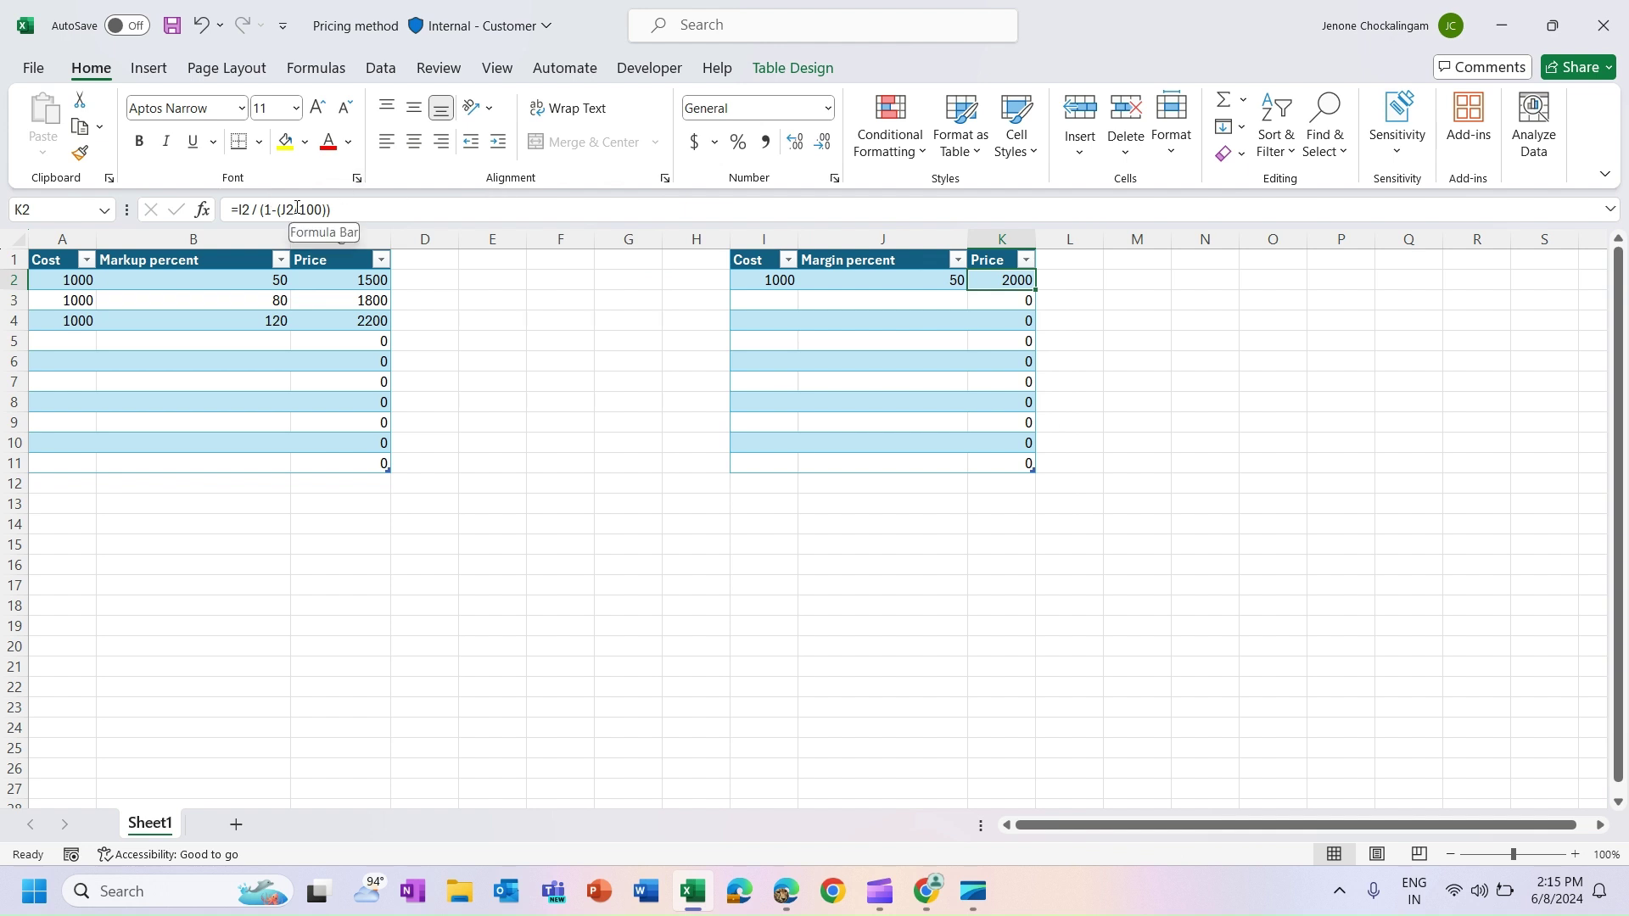
pyautogui.click(785, 891)
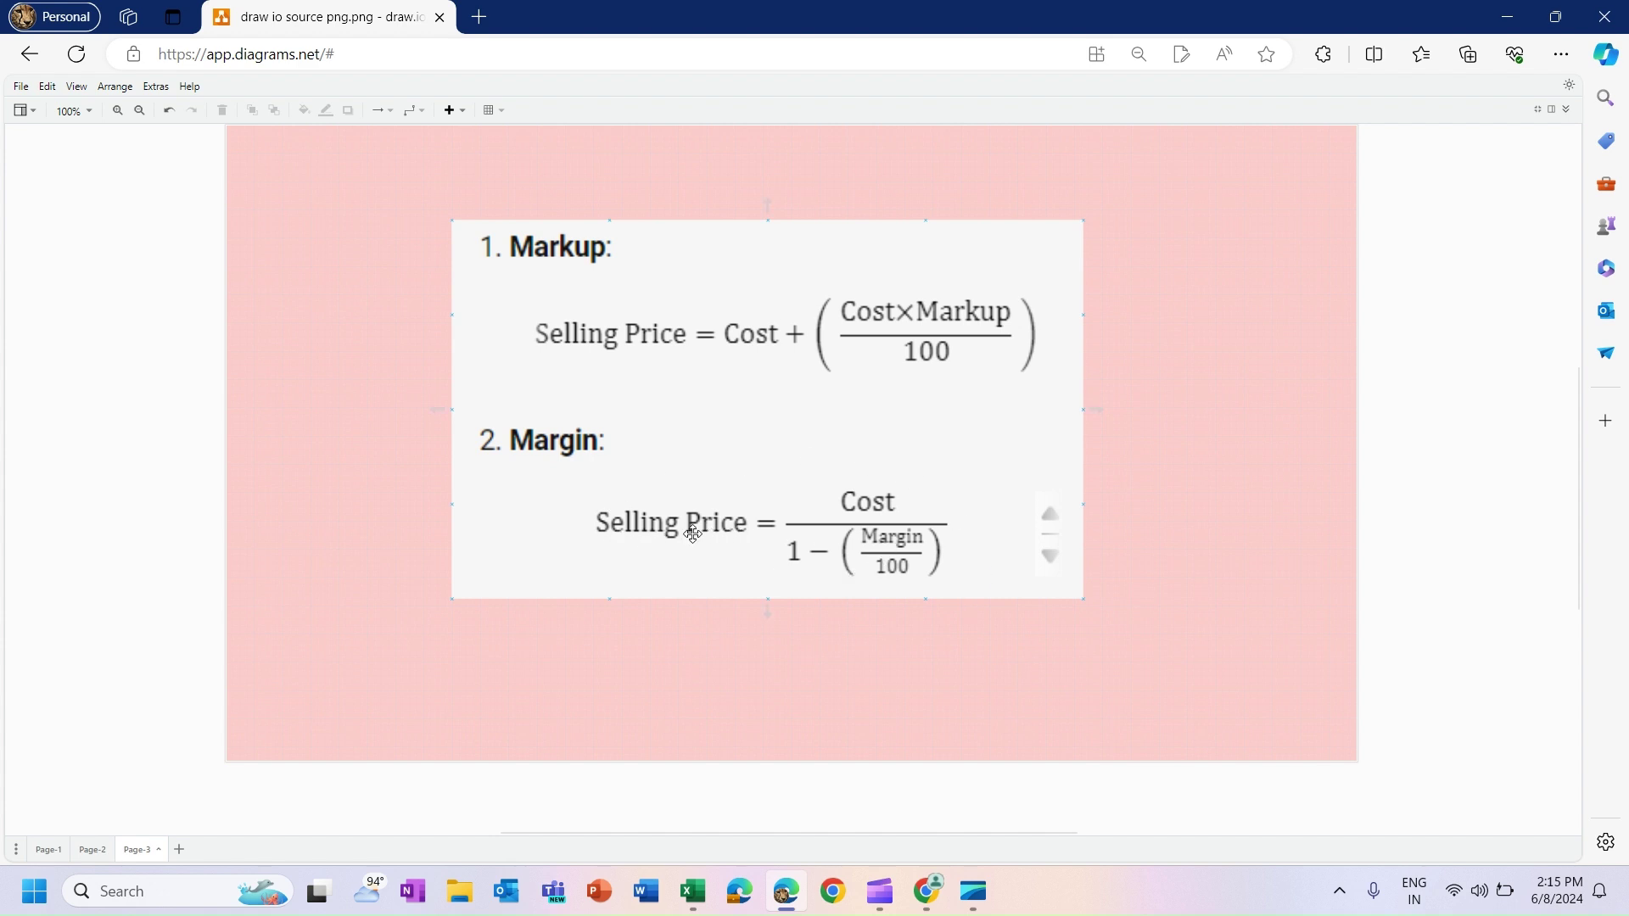
pyautogui.hotkey('alt', 'Tab')
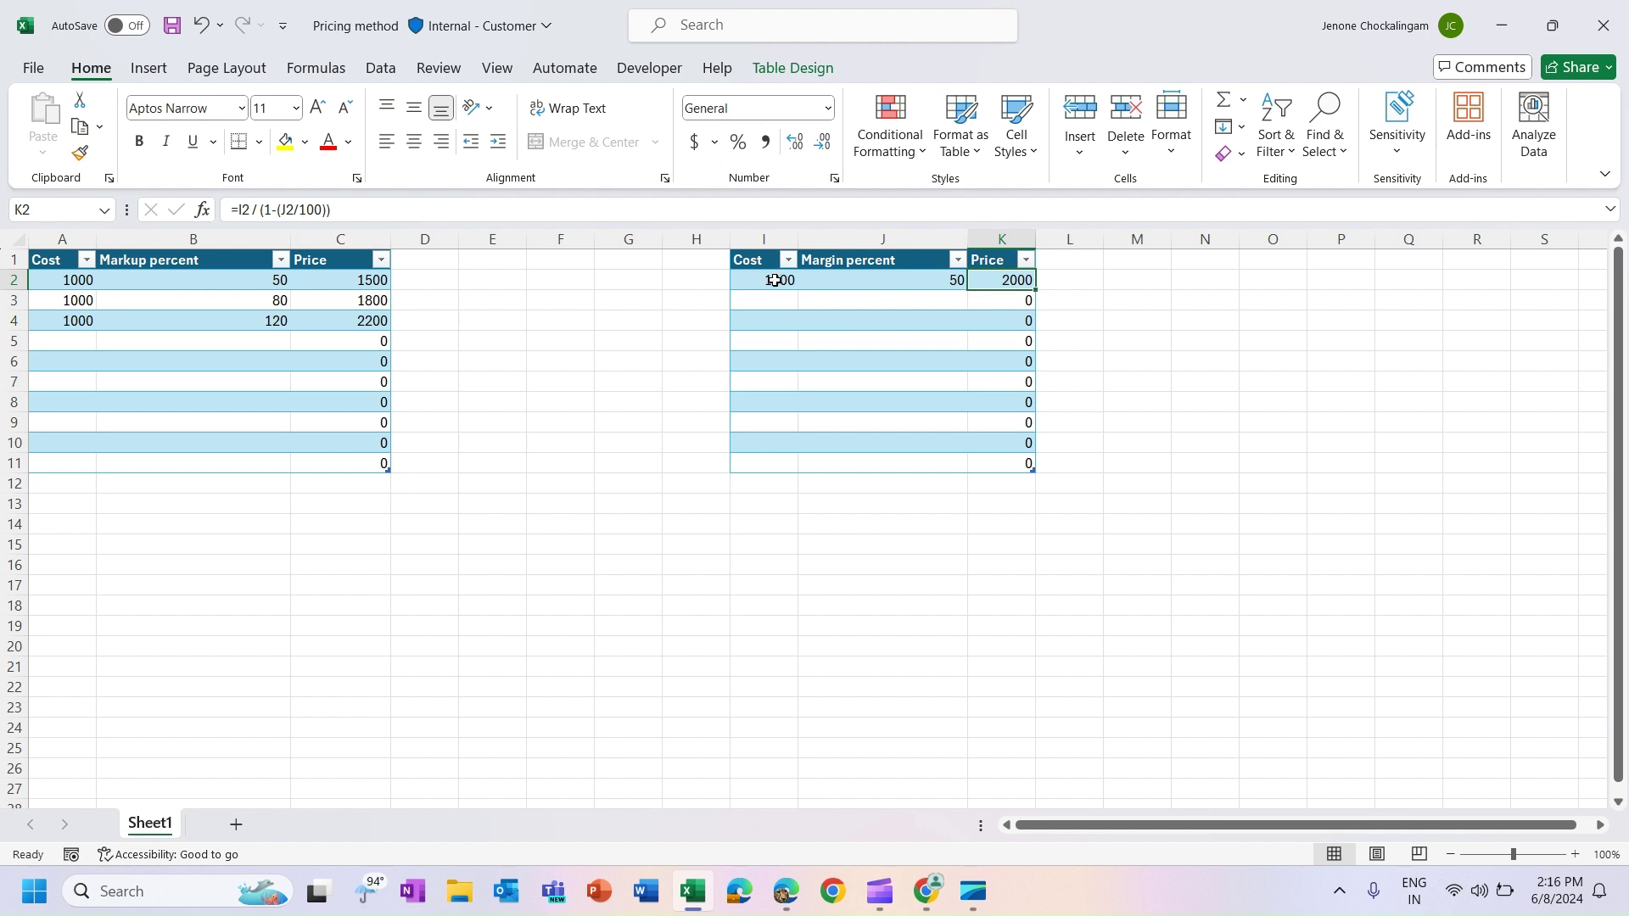
# - Review the first margin row in Excel: cost 1000, margin 50, and the K2 price formula
pyautogui.click(857, 284)
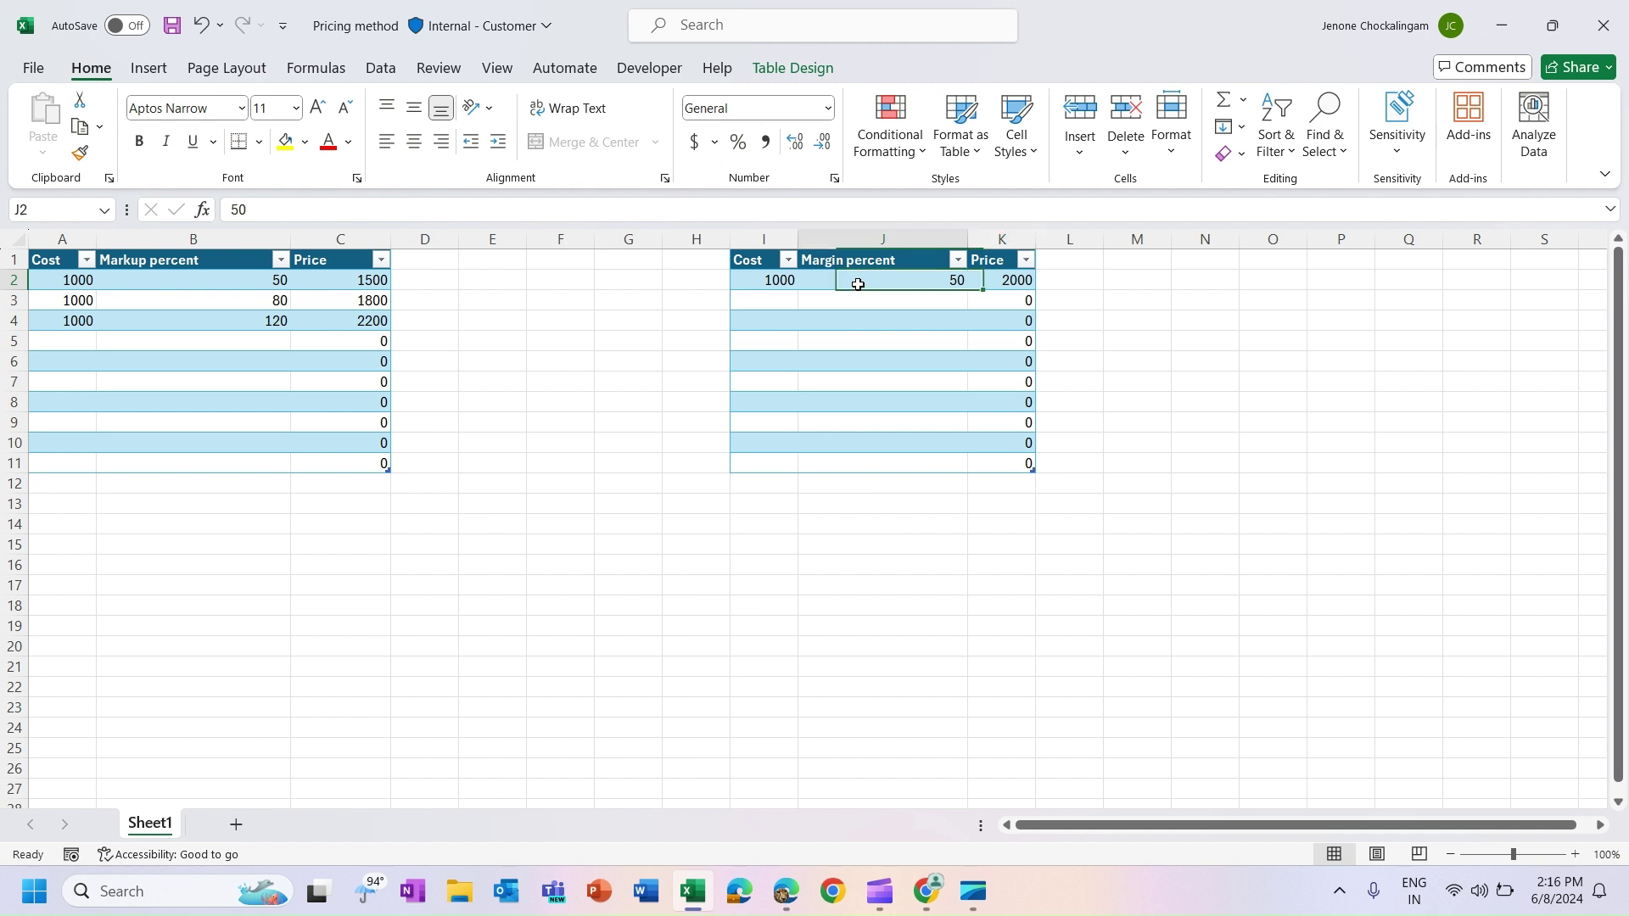
pyautogui.click(777, 282)
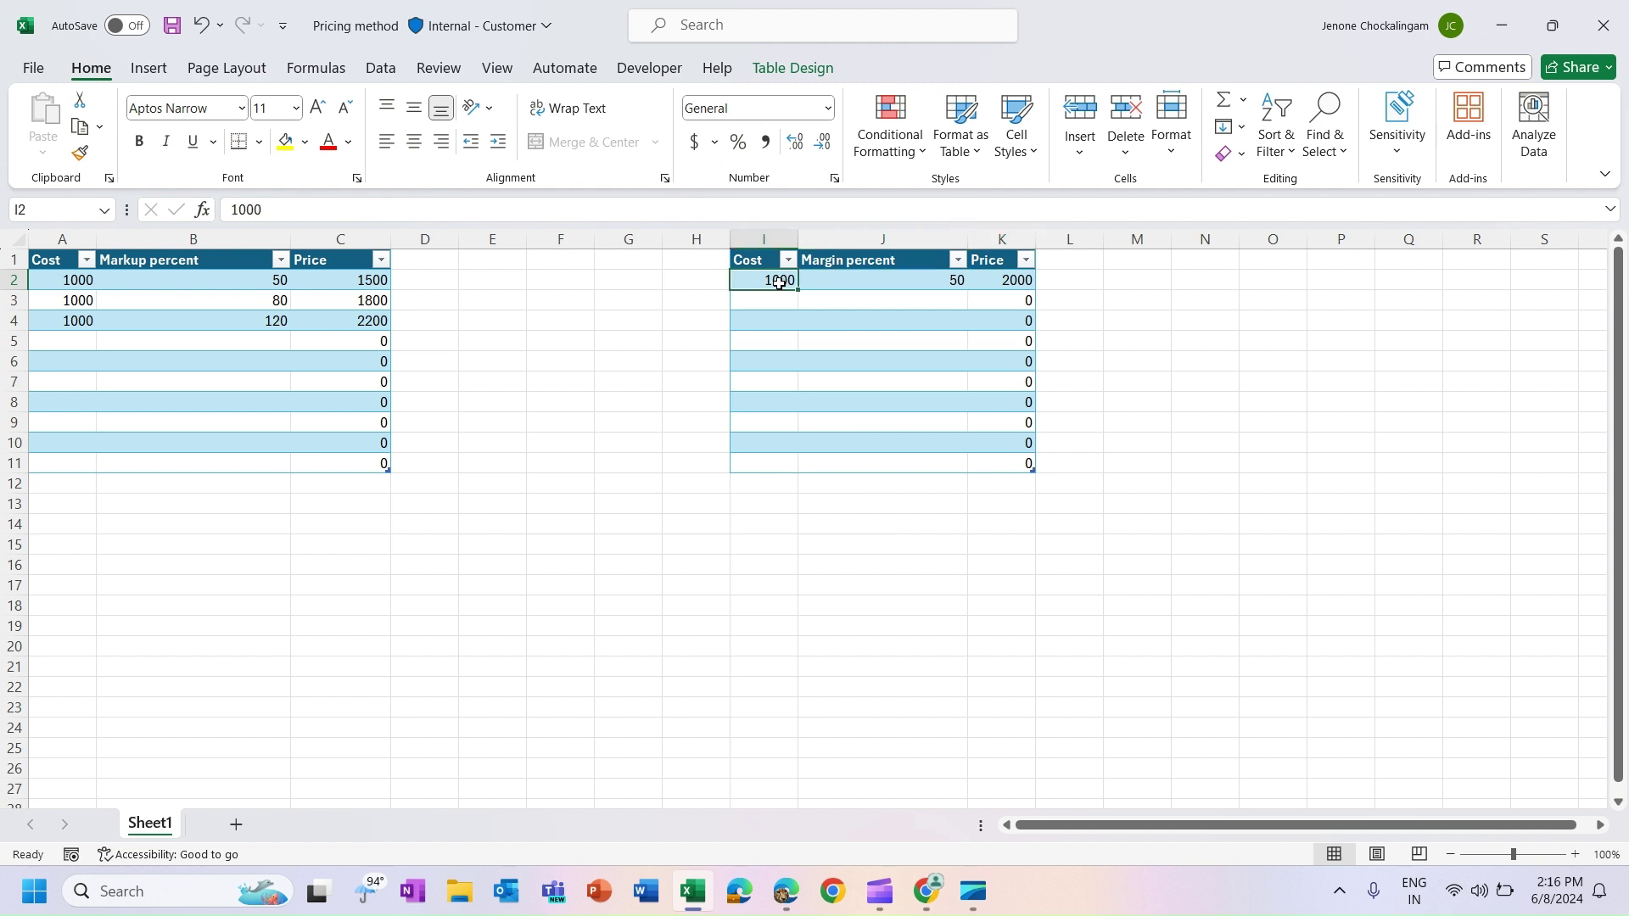
pyautogui.click(862, 281)
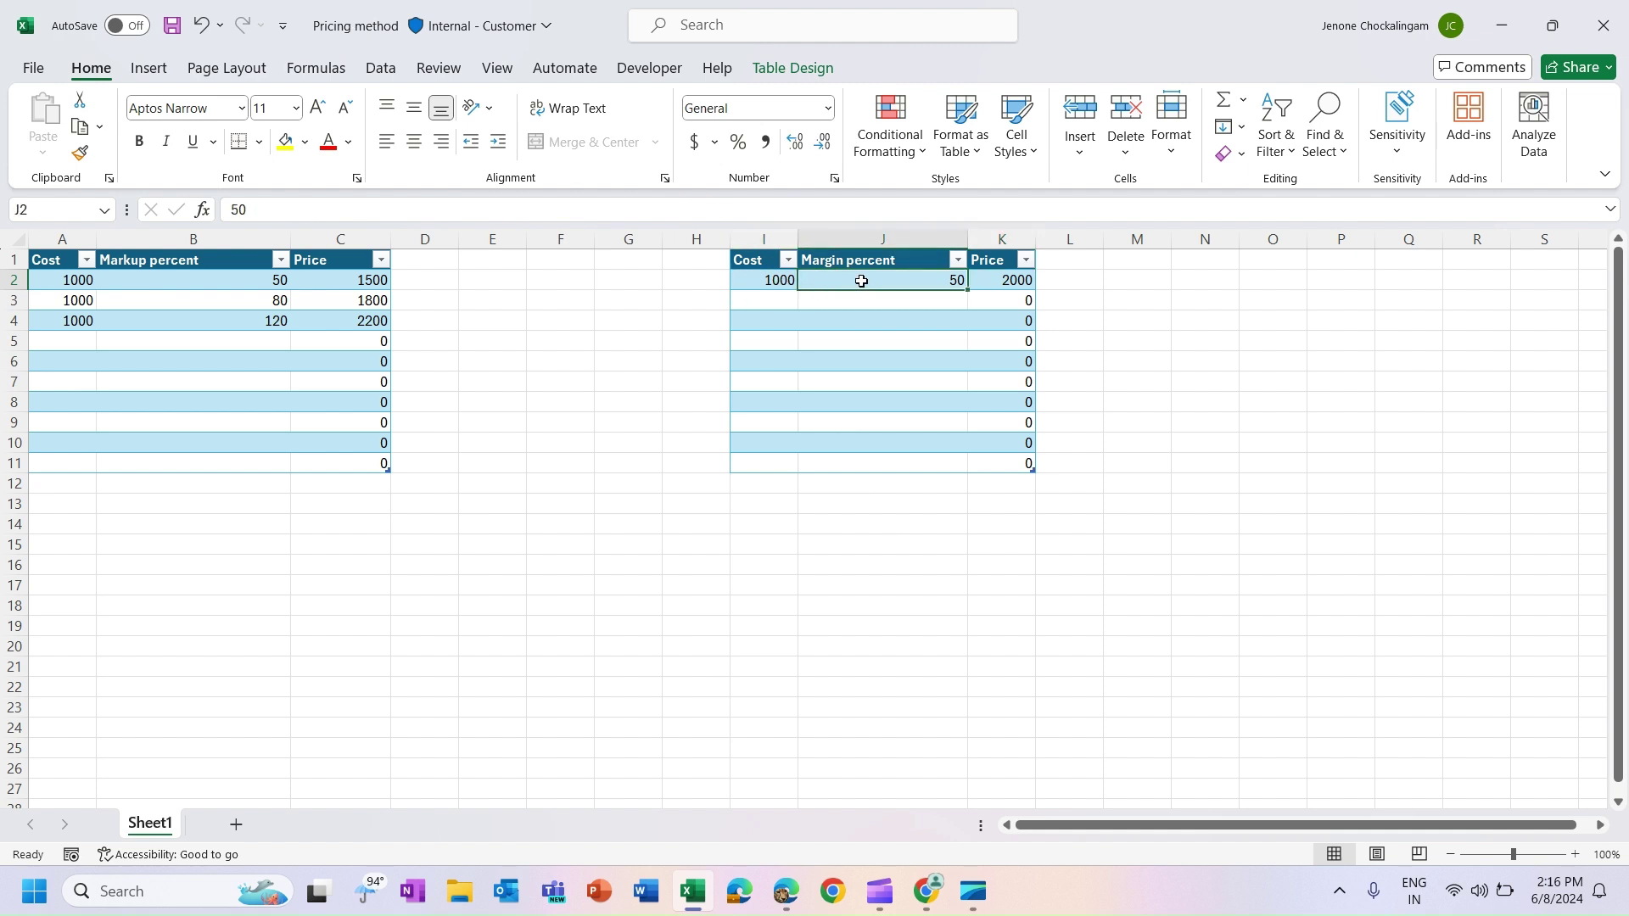
pyautogui.click(1019, 283)
pyautogui.hotkey('alt', 'Tab')
pyautogui.hotkey('alt', 'Tab')
pyautogui.press('Tab')
pyautogui.press('Tab')
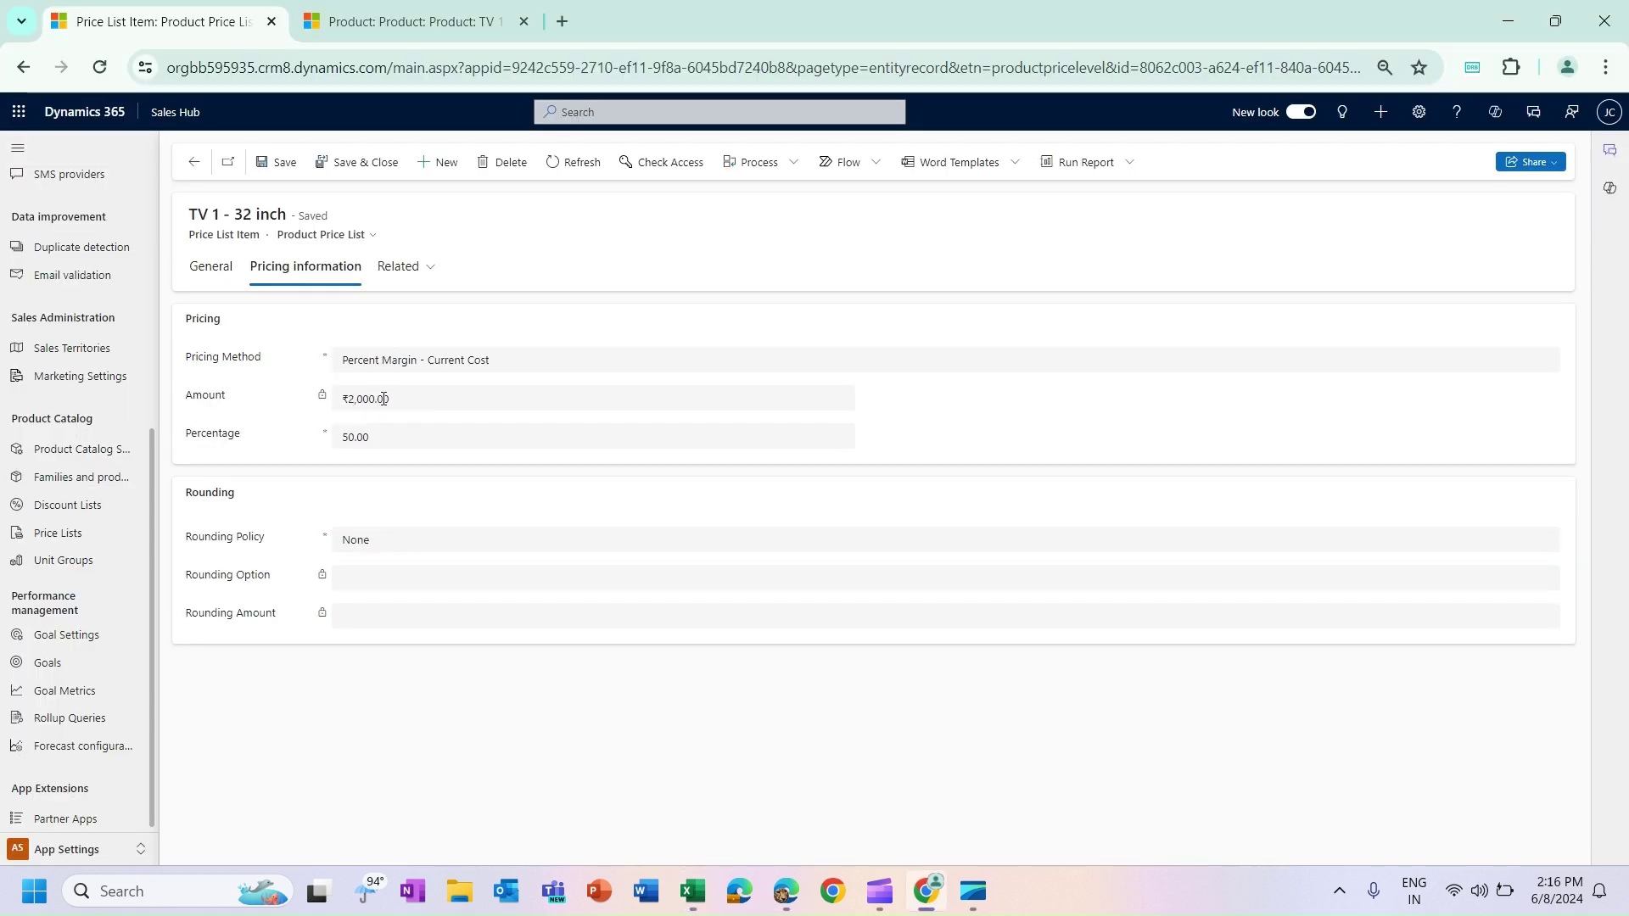
pyautogui.hotkey('alt', 'Tab')
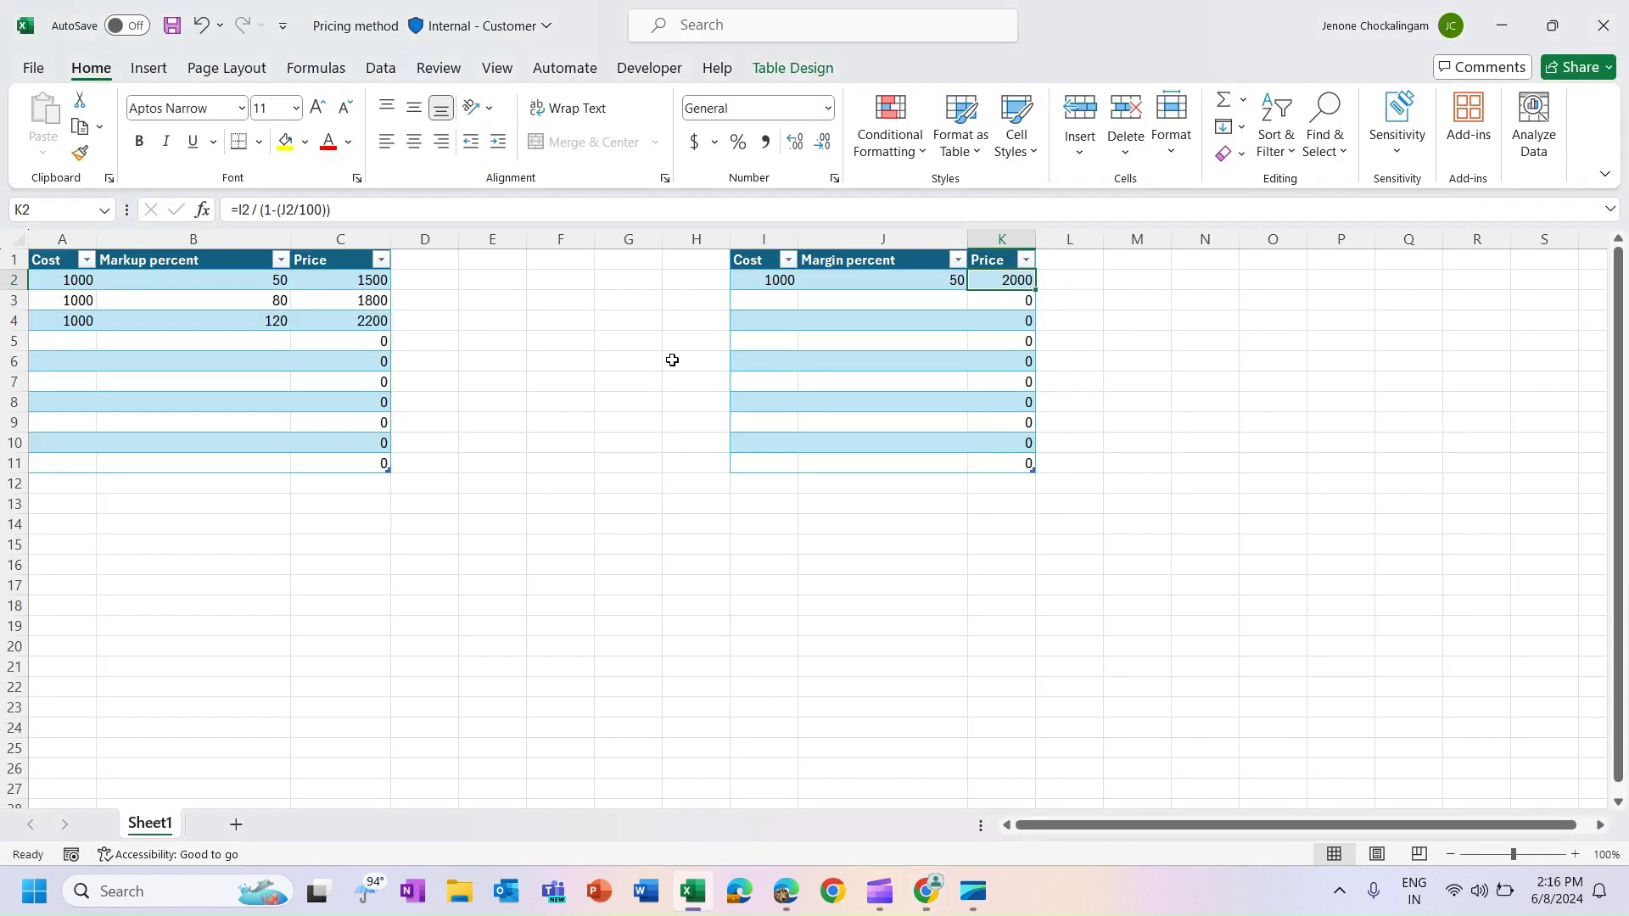
# - Enter cost 1000 and margin 90 in Excel row 3, giving a price of 10000
pyautogui.click(763, 298)
pyautogui.write('1000')
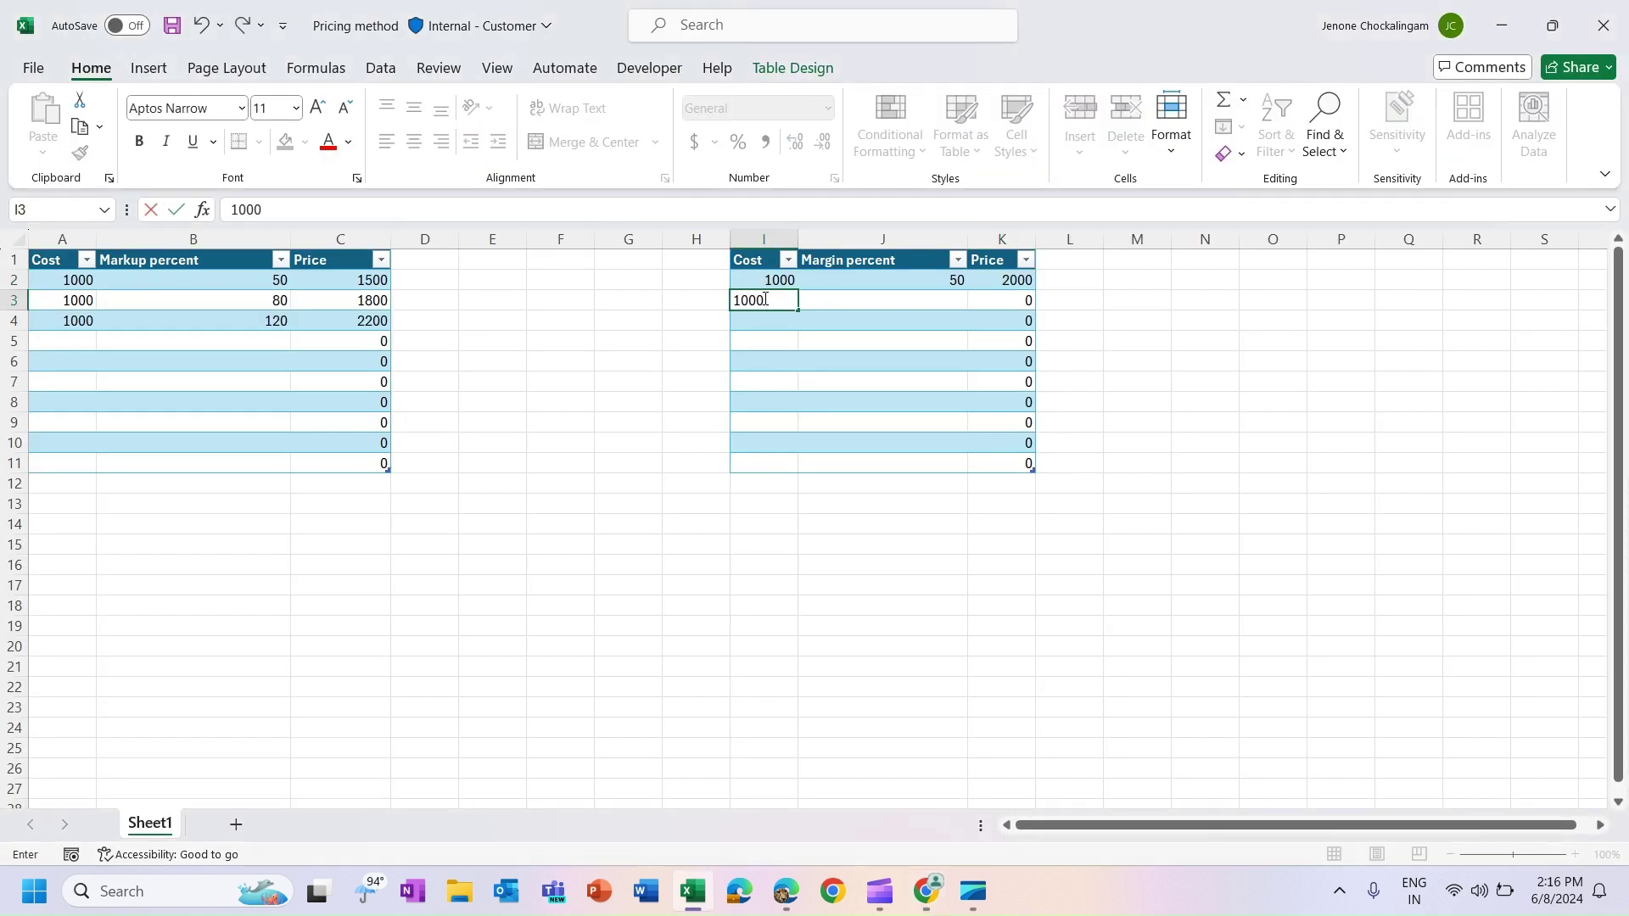
pyautogui.press('Tab')
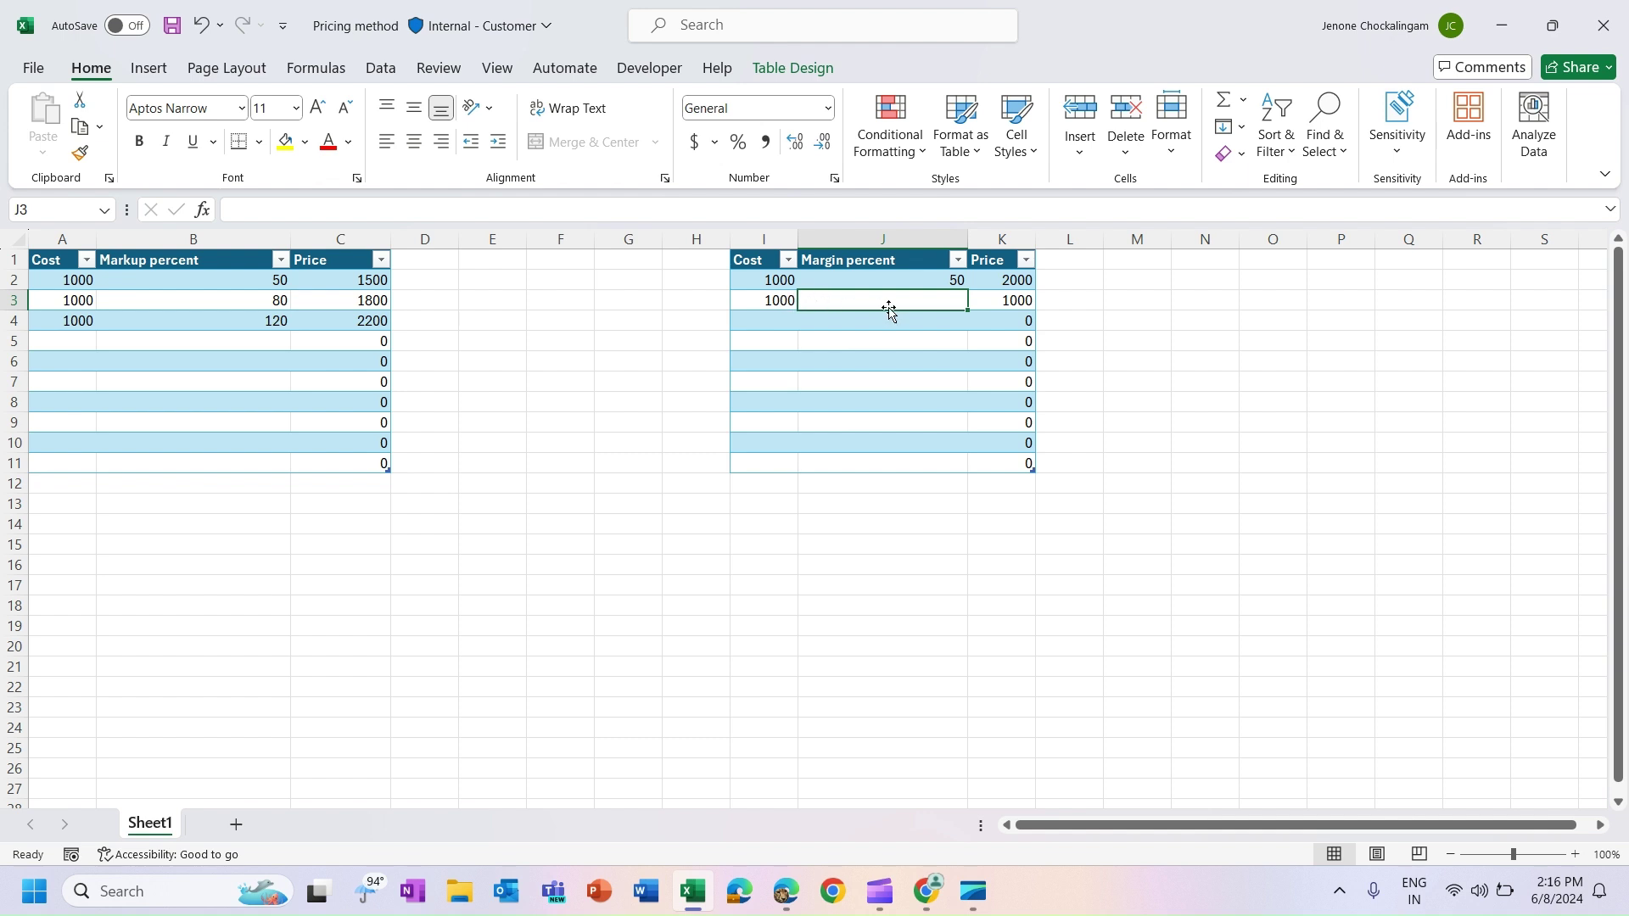
pyautogui.write('90')
pyautogui.press('Tab')
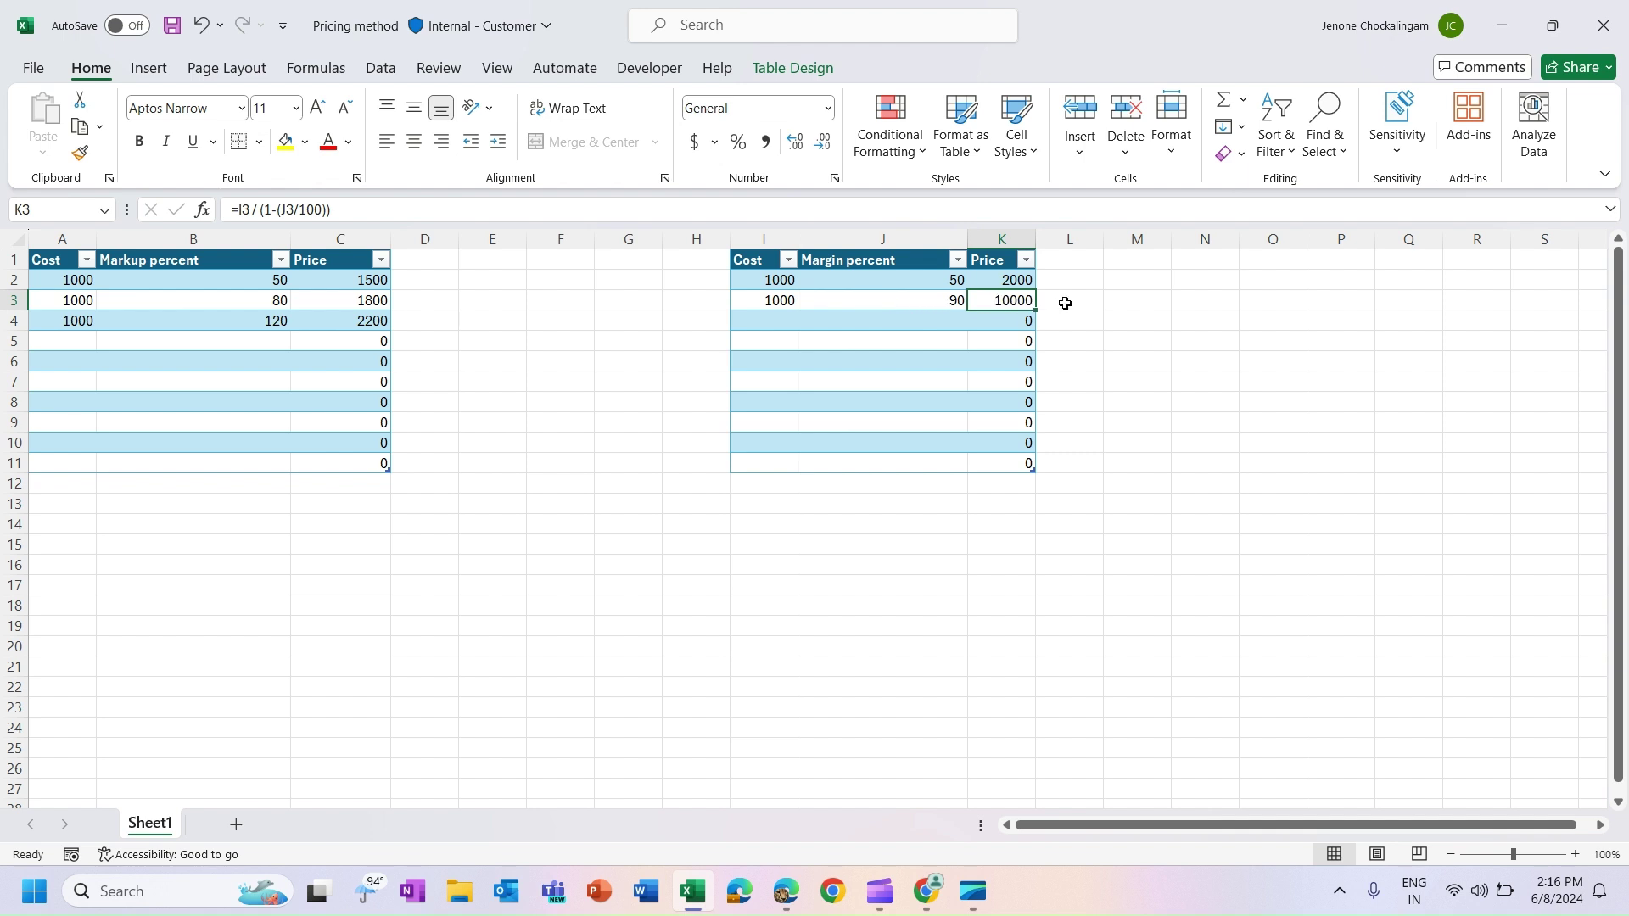
pyautogui.hotkey('alt', 'Tab')
pyautogui.click(342, 437)
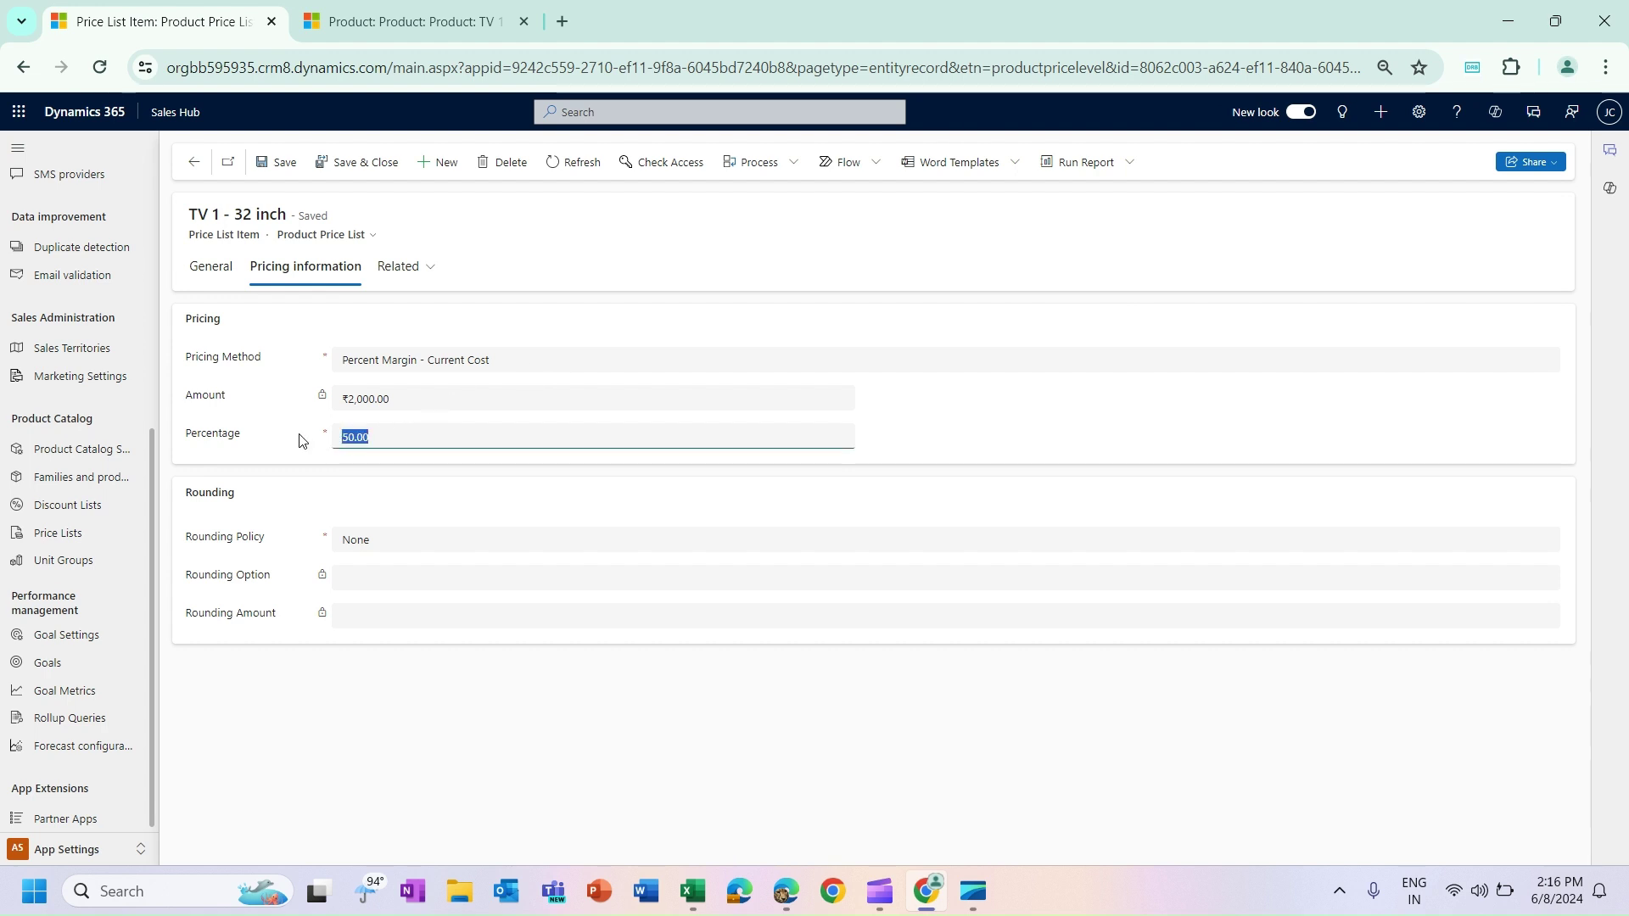
# - Set the TV 1 - 32 inch percentage to 90 and save, giving ₹10,000.00
pyautogui.write('90')
pyautogui.click(361, 319)
pyautogui.click(284, 158)
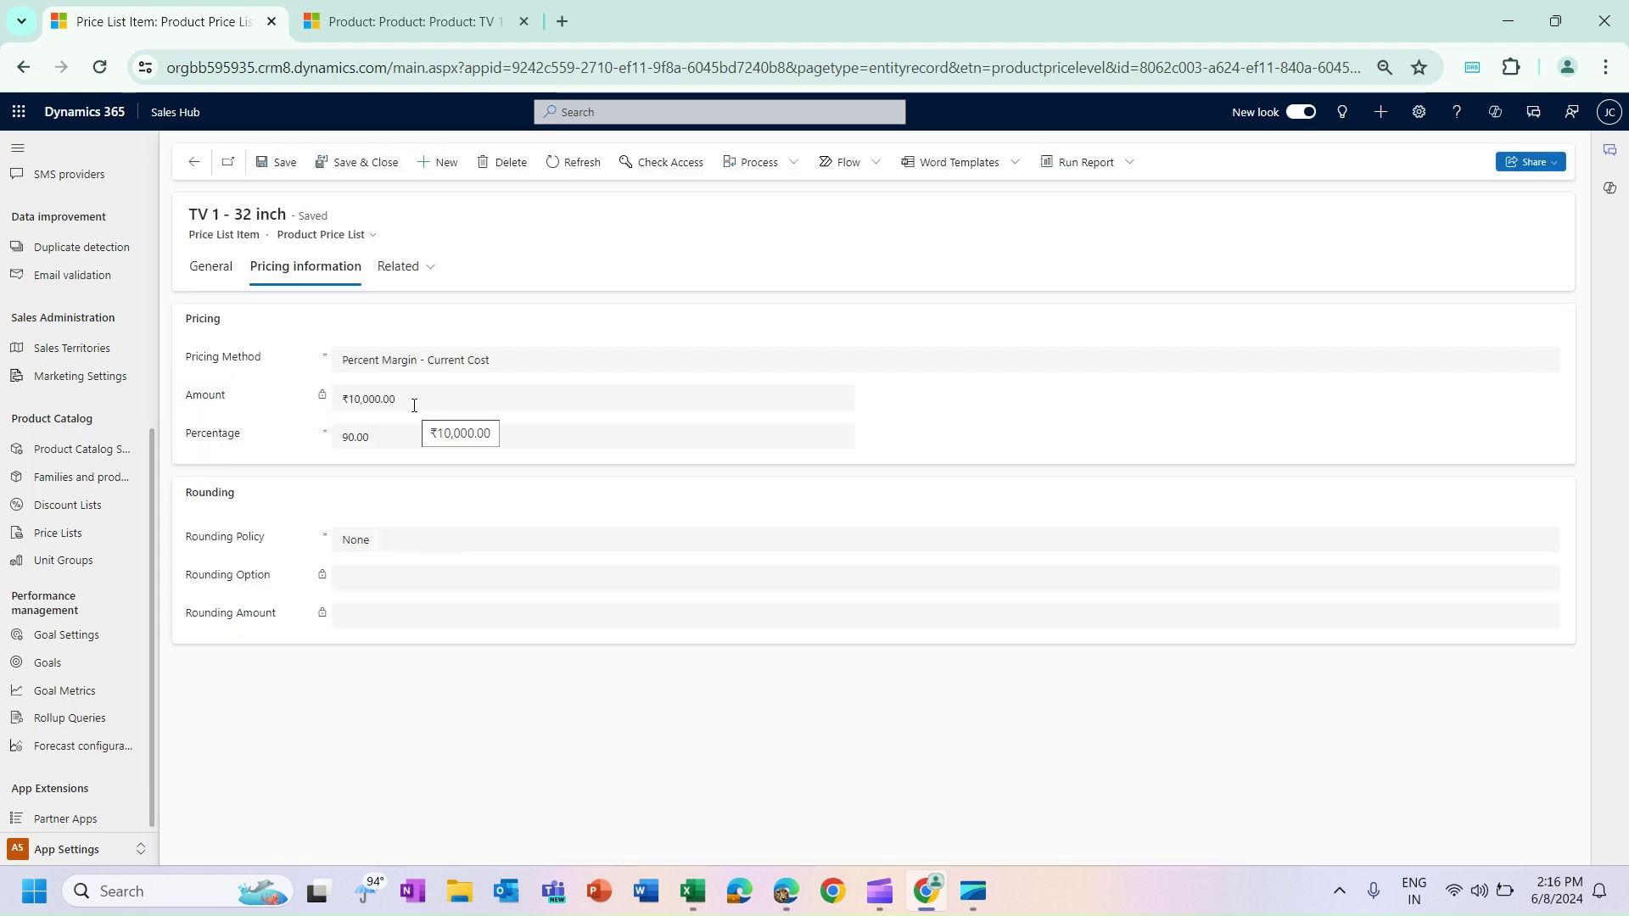
pyautogui.hotkey('alt', 'Tab')
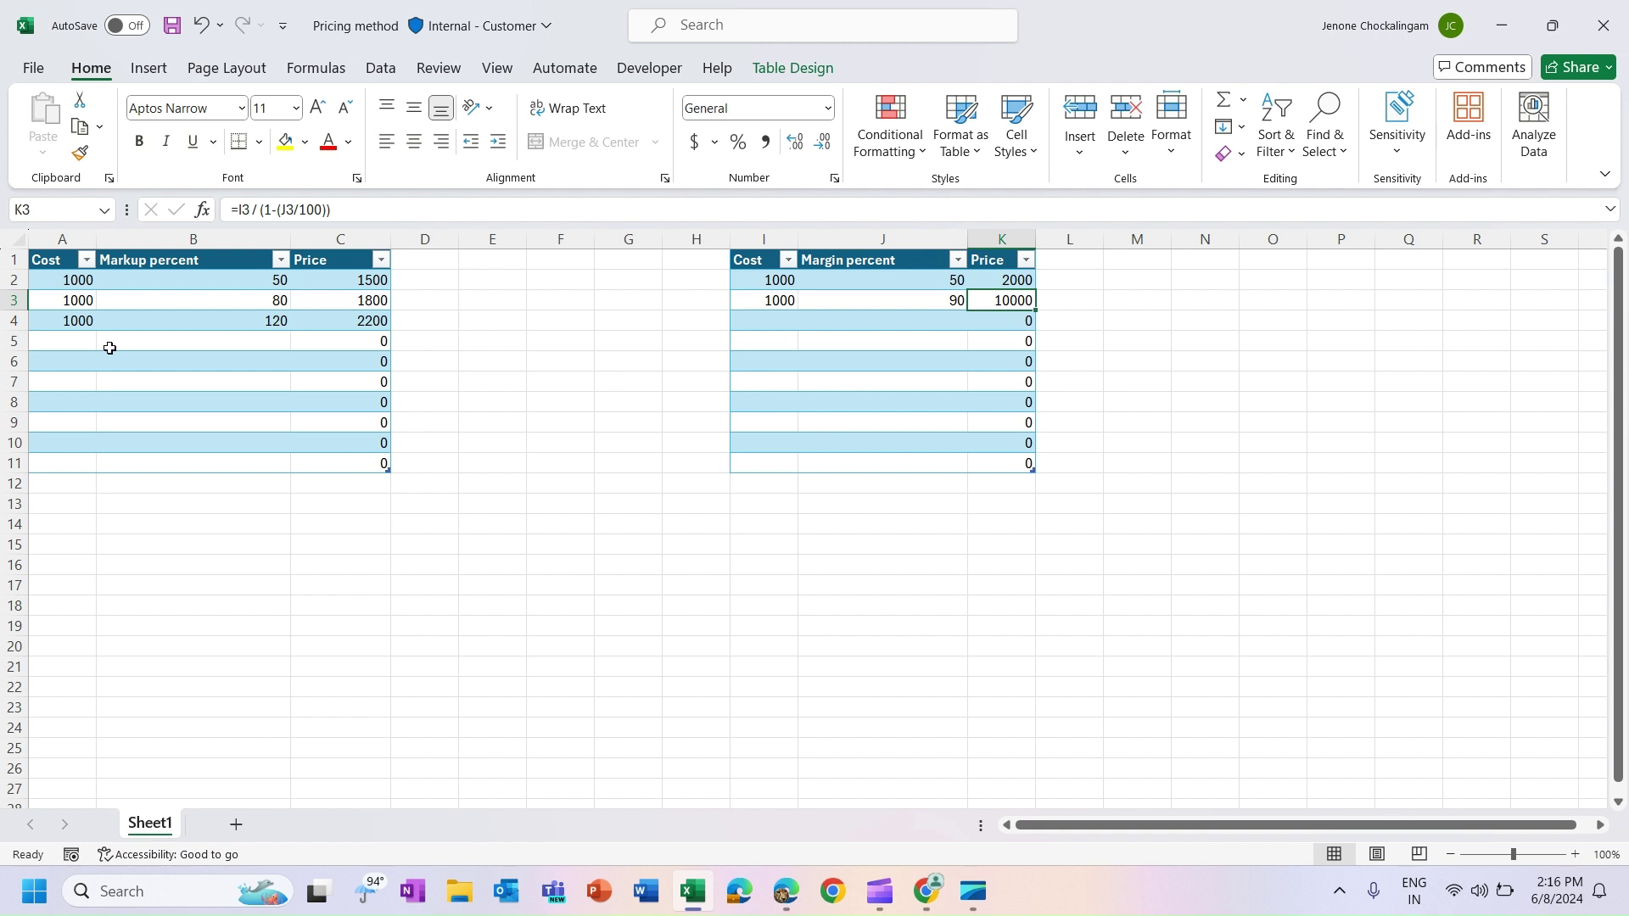
# - Review the Excel markup table, including the 120 markup percent in B4
pyautogui.click(413, 263)
pyautogui.moveTo(413, 262); pyautogui.dragTo(94, 347)
pyautogui.click(180, 339)
pyautogui.click(264, 317)
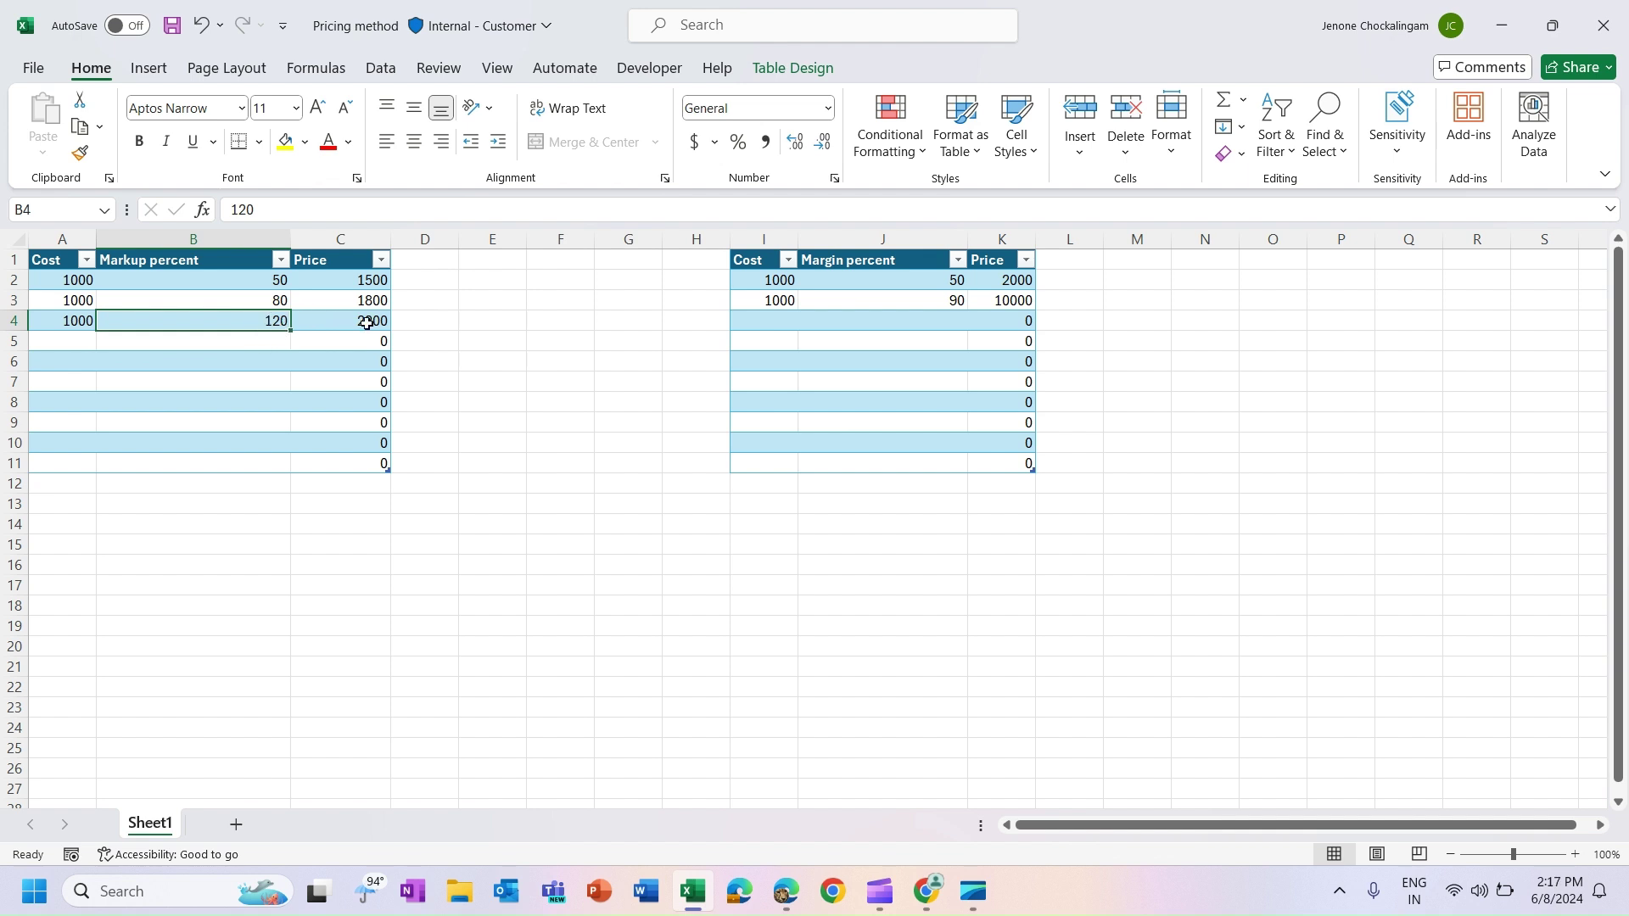
# - Enter cost 1000 and margin 110 in Excel row 4, producing a price of -10000
pyautogui.click(776, 321)
pyautogui.write('1000')
pyautogui.press('Tab')
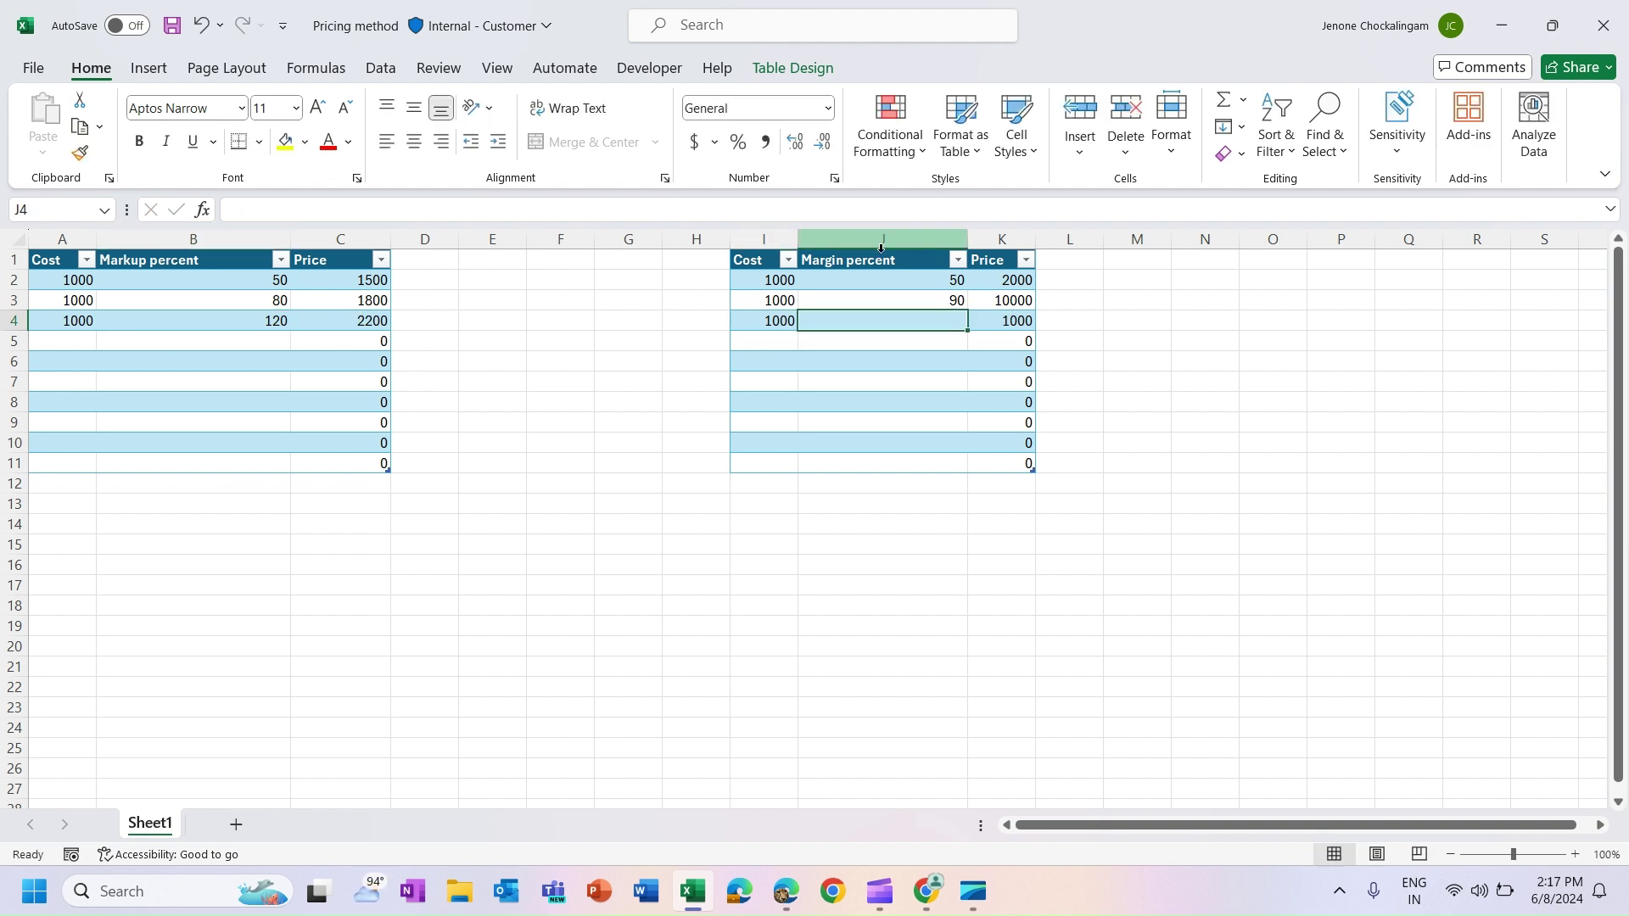
pyautogui.write('11')
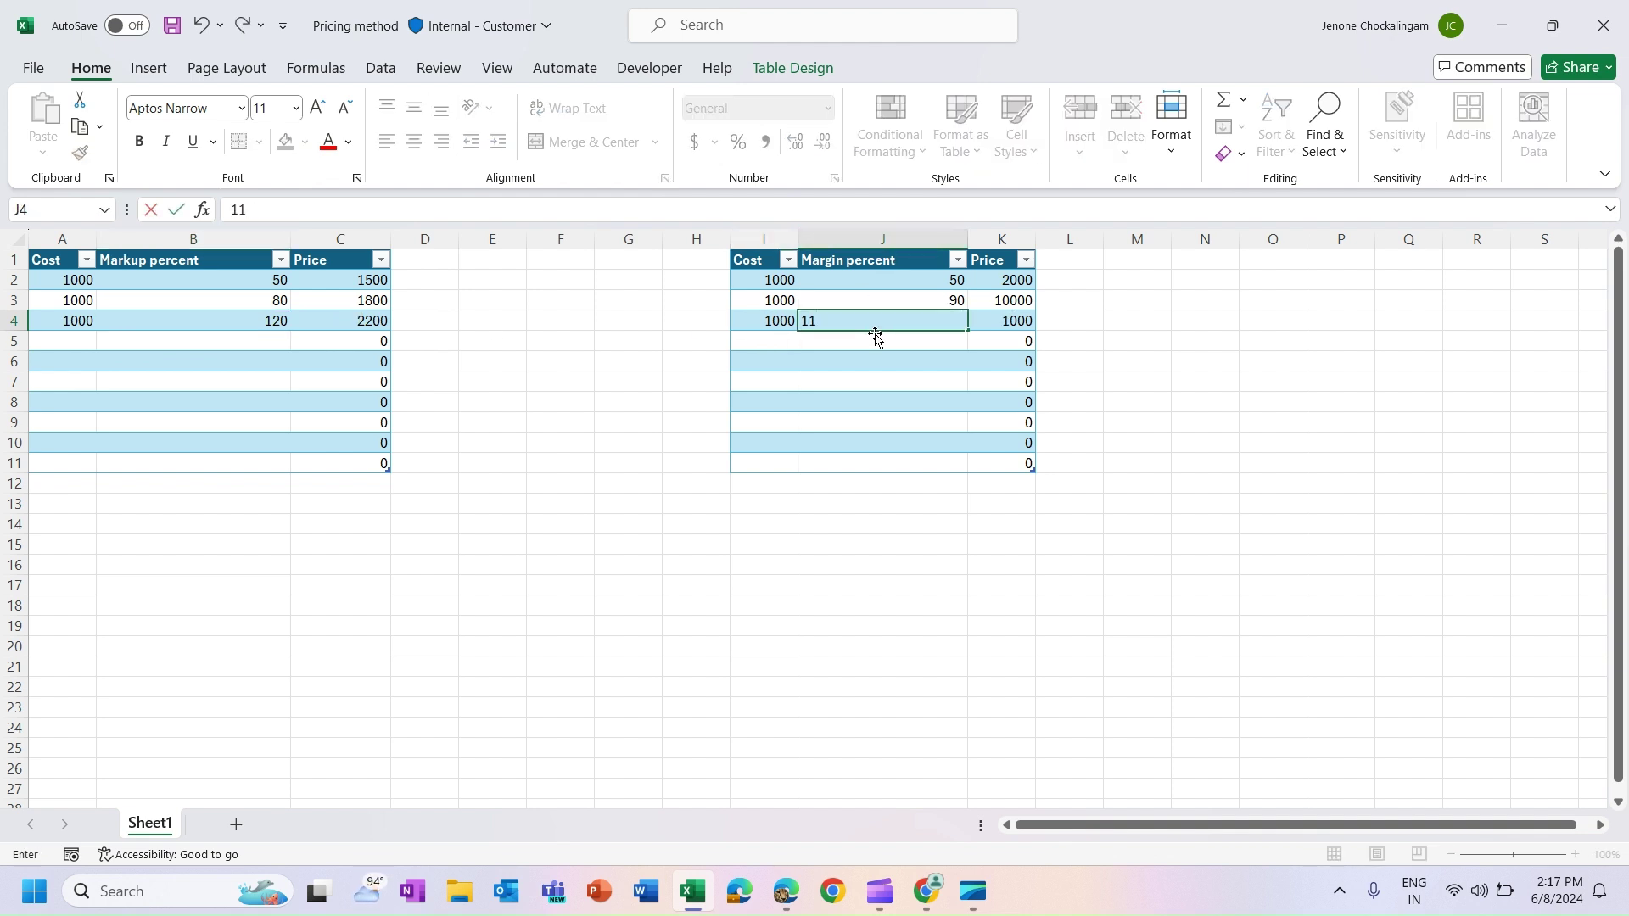
pyautogui.write('0')
pyautogui.click(923, 358)
pyautogui.click(999, 322)
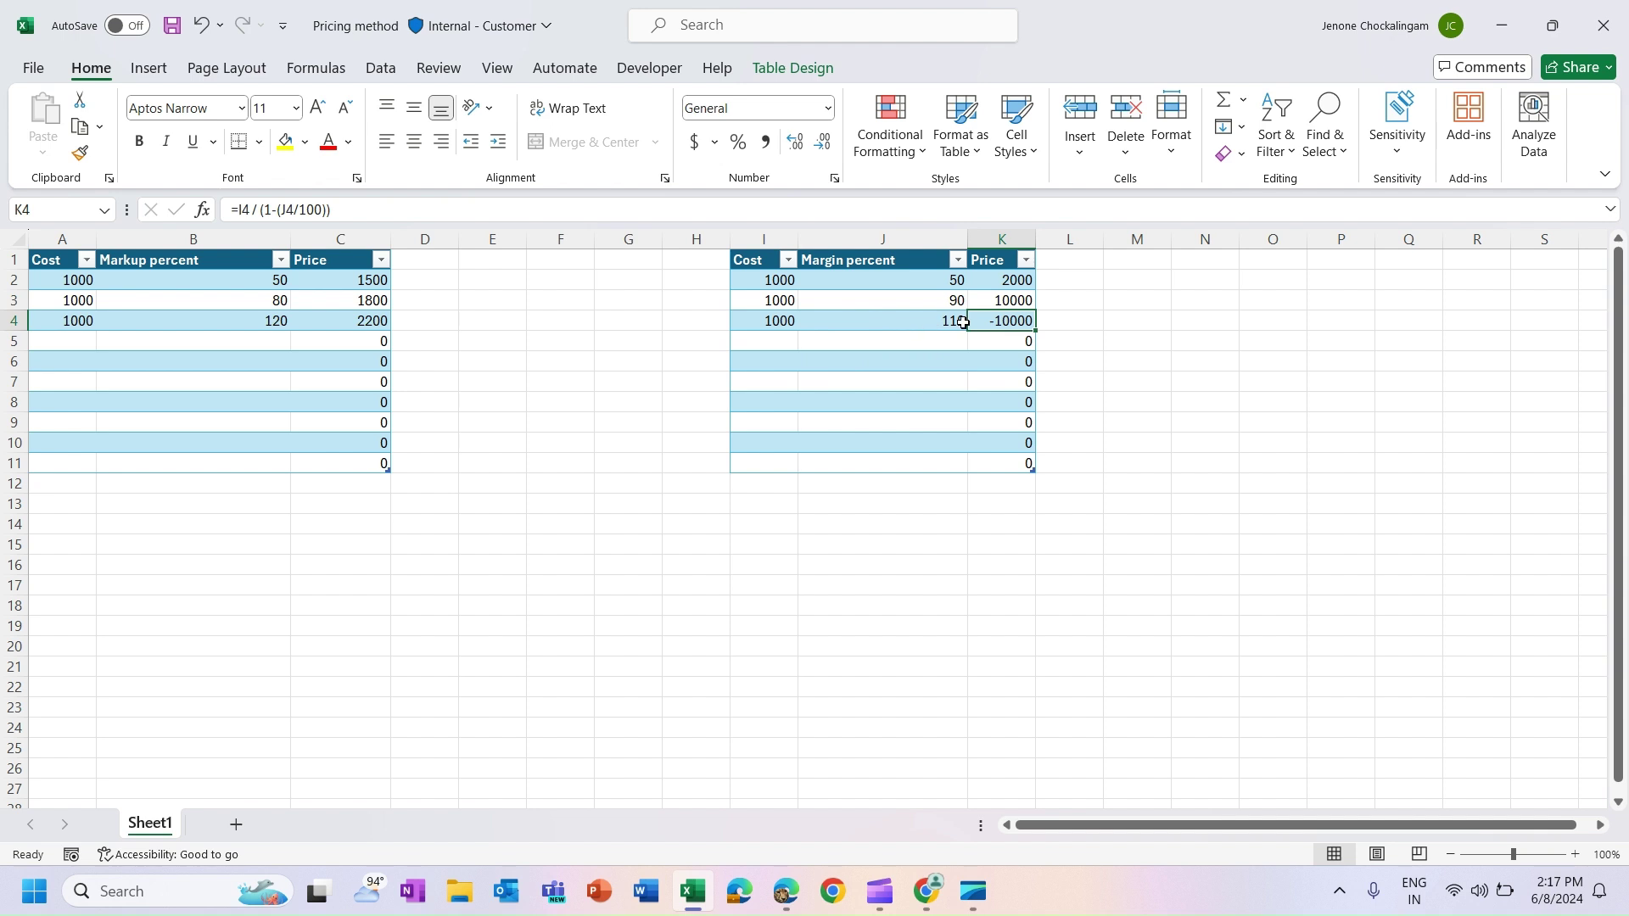
pyautogui.hotkey('alt', 'Tab')
pyautogui.click(387, 440)
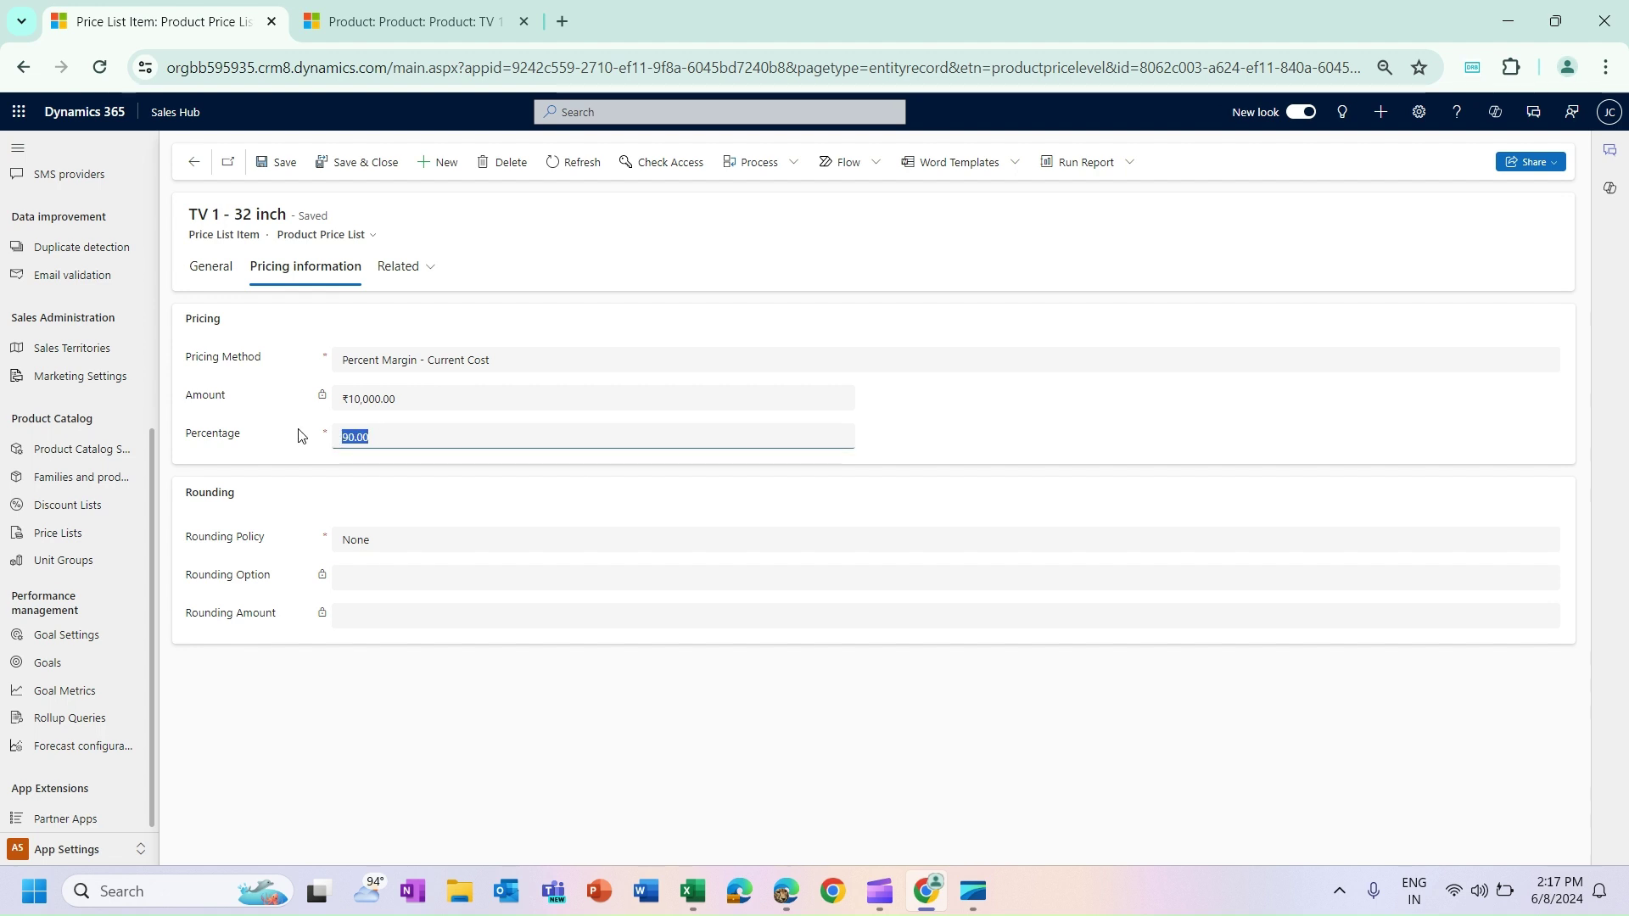
# - Try saving a 110 percent margin and dismiss the 0.00–99.99 range error
pyautogui.write('110')
pyautogui.click(280, 161)
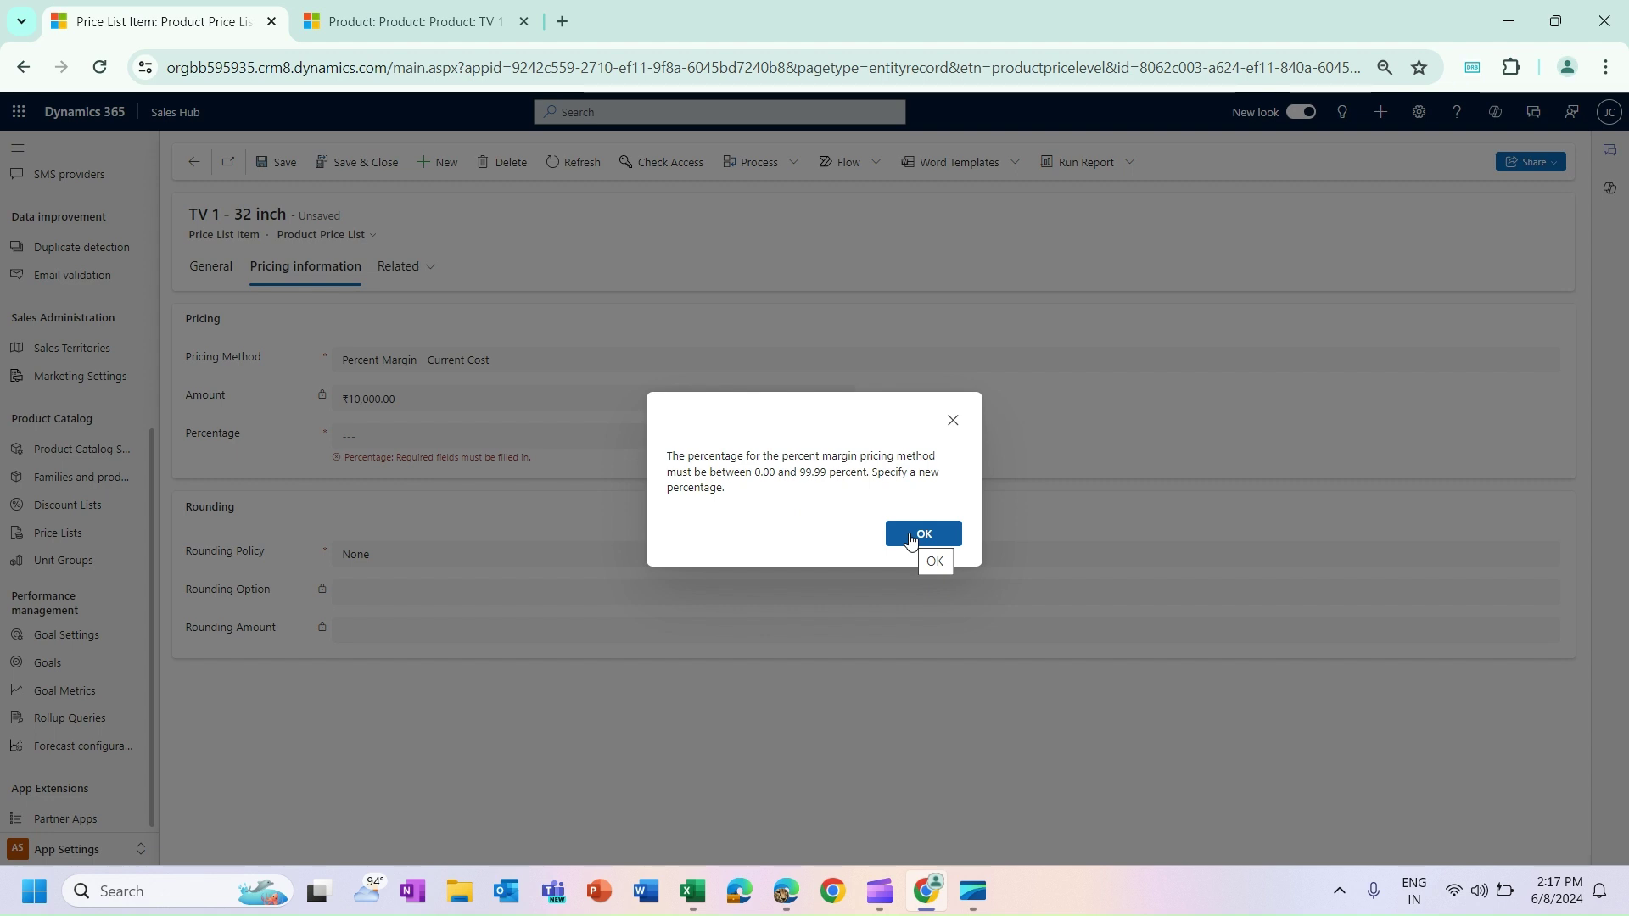
pyautogui.click(910, 540)
pyautogui.hotkey('alt', 'Tab')
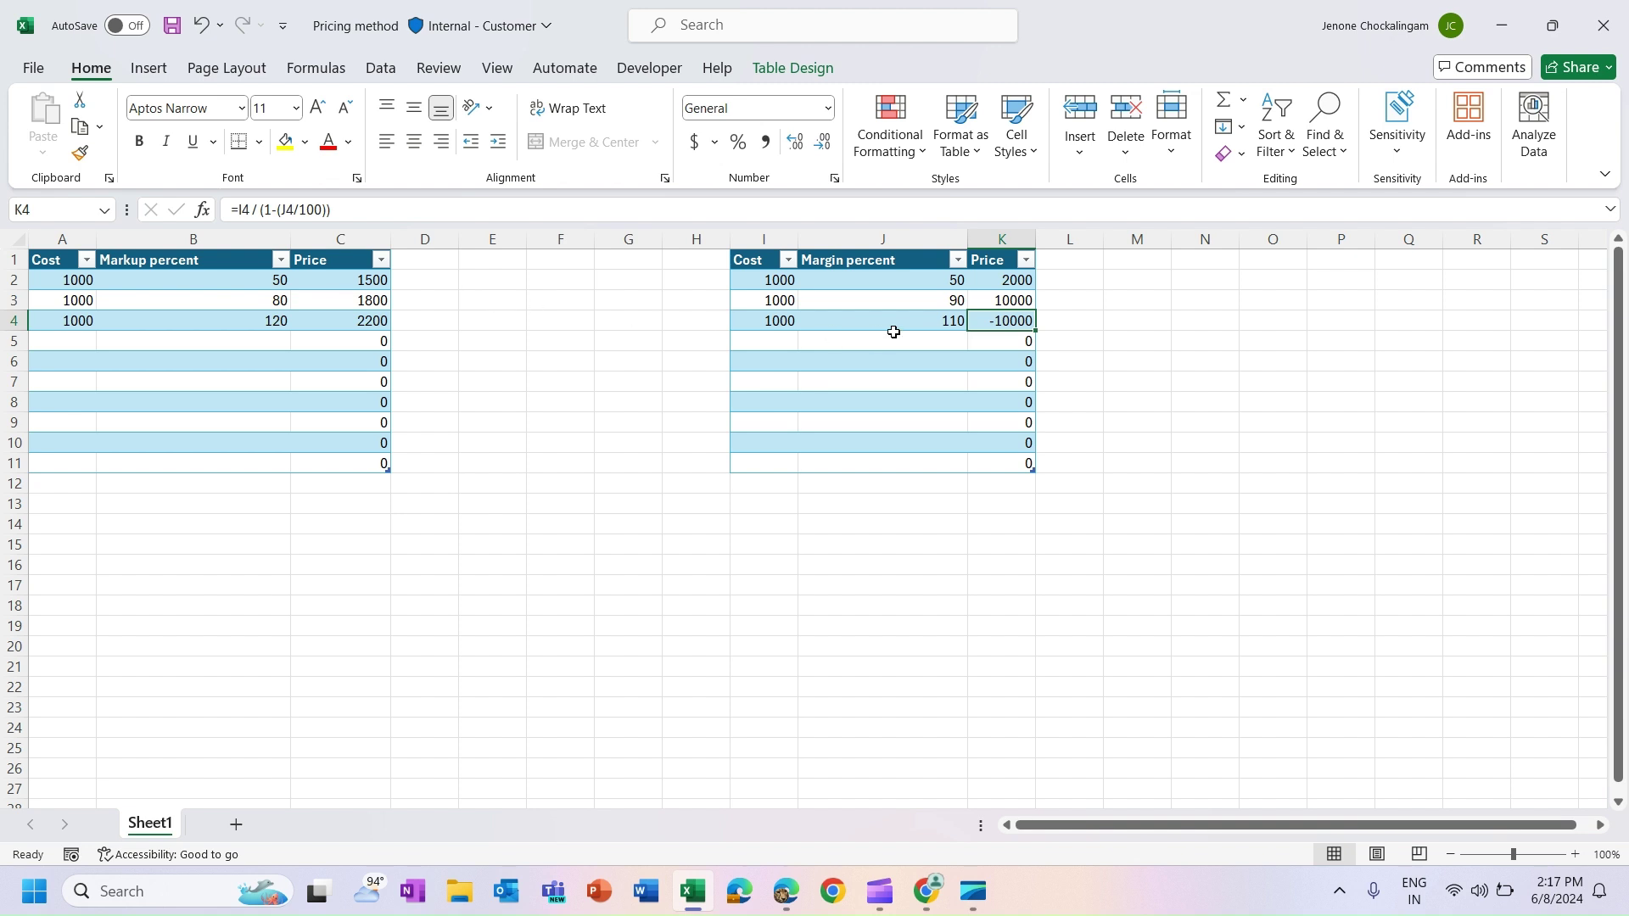
pyautogui.hotkey('alt', 'Tab')
pyautogui.click(458, 362)
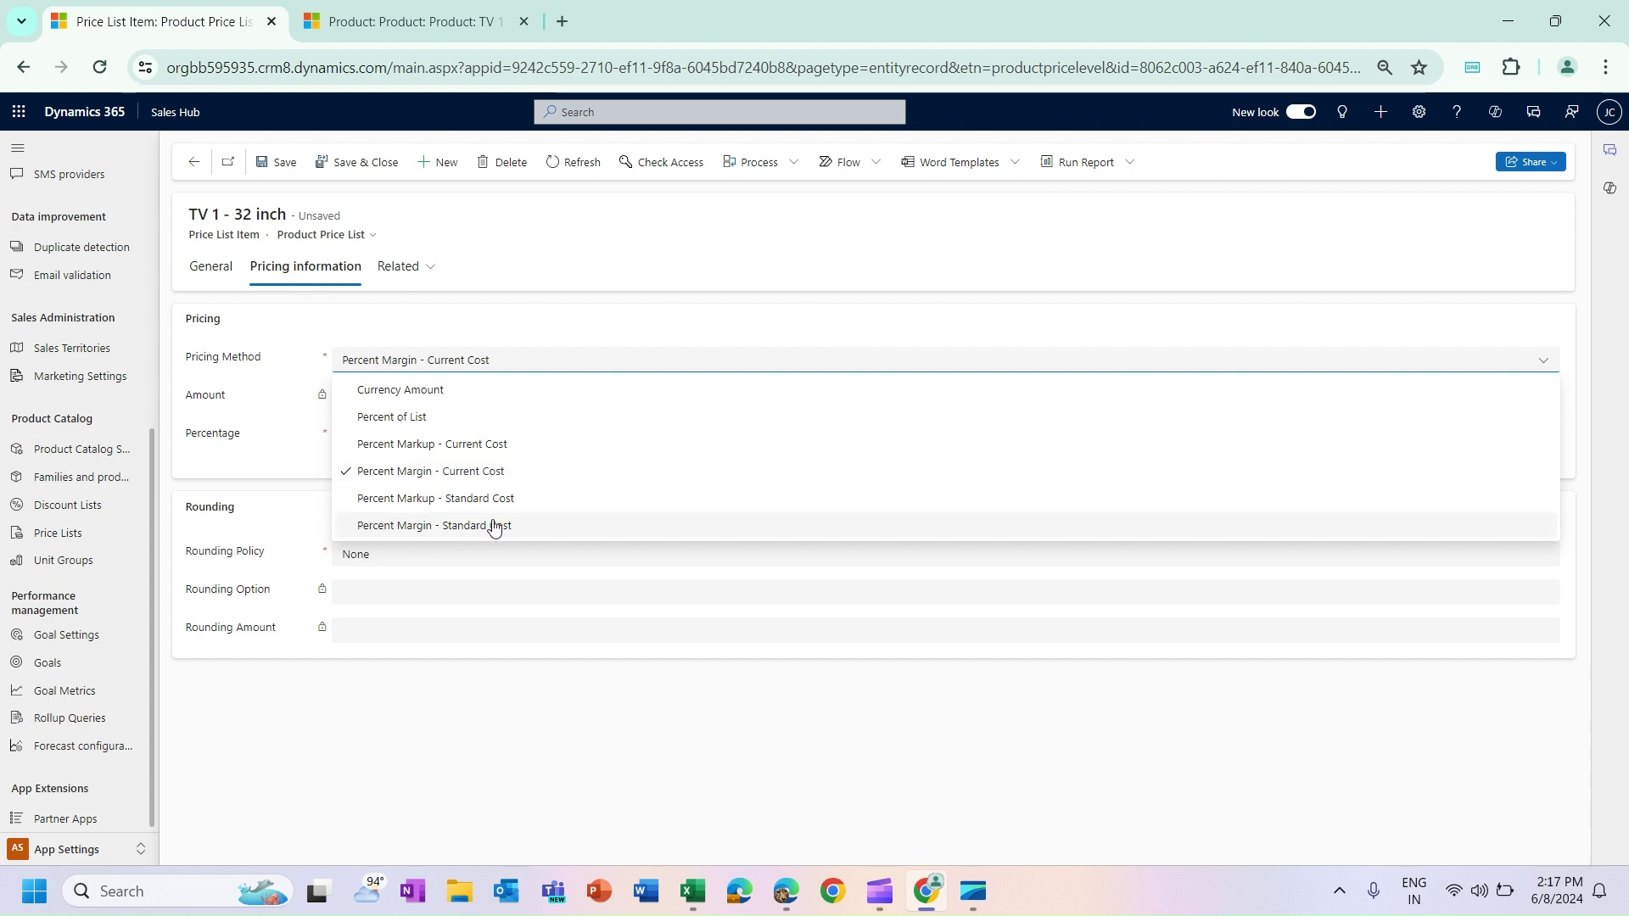
pyautogui.click(414, 25)
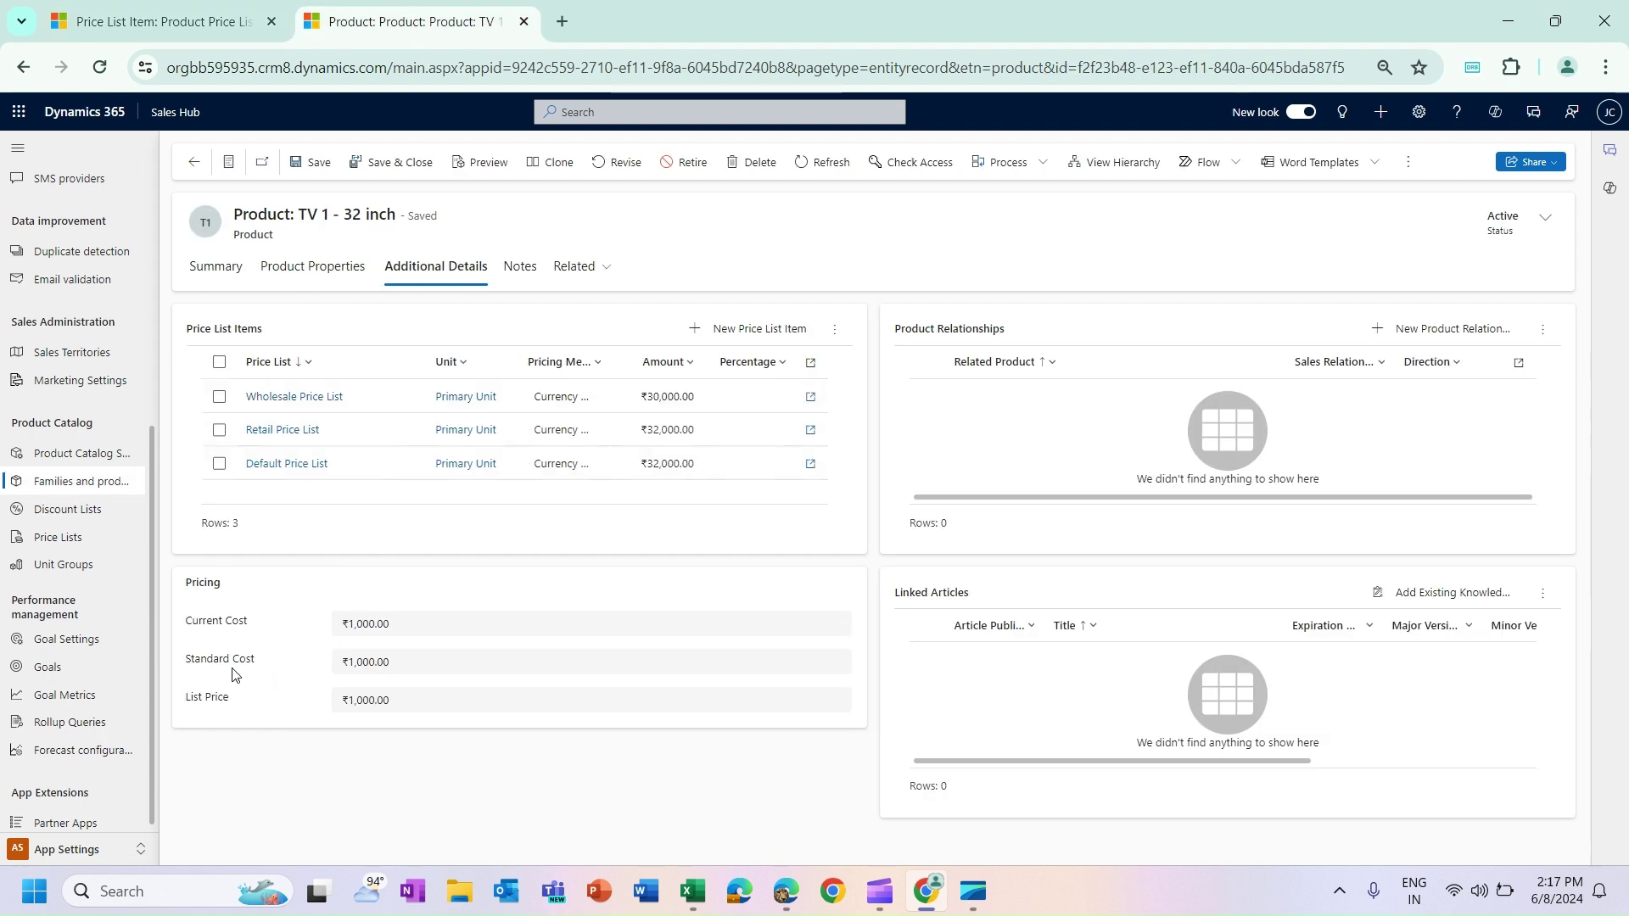
pyautogui.moveTo(282, 667)
pyautogui.hotkey('ctrl', 'Tab')
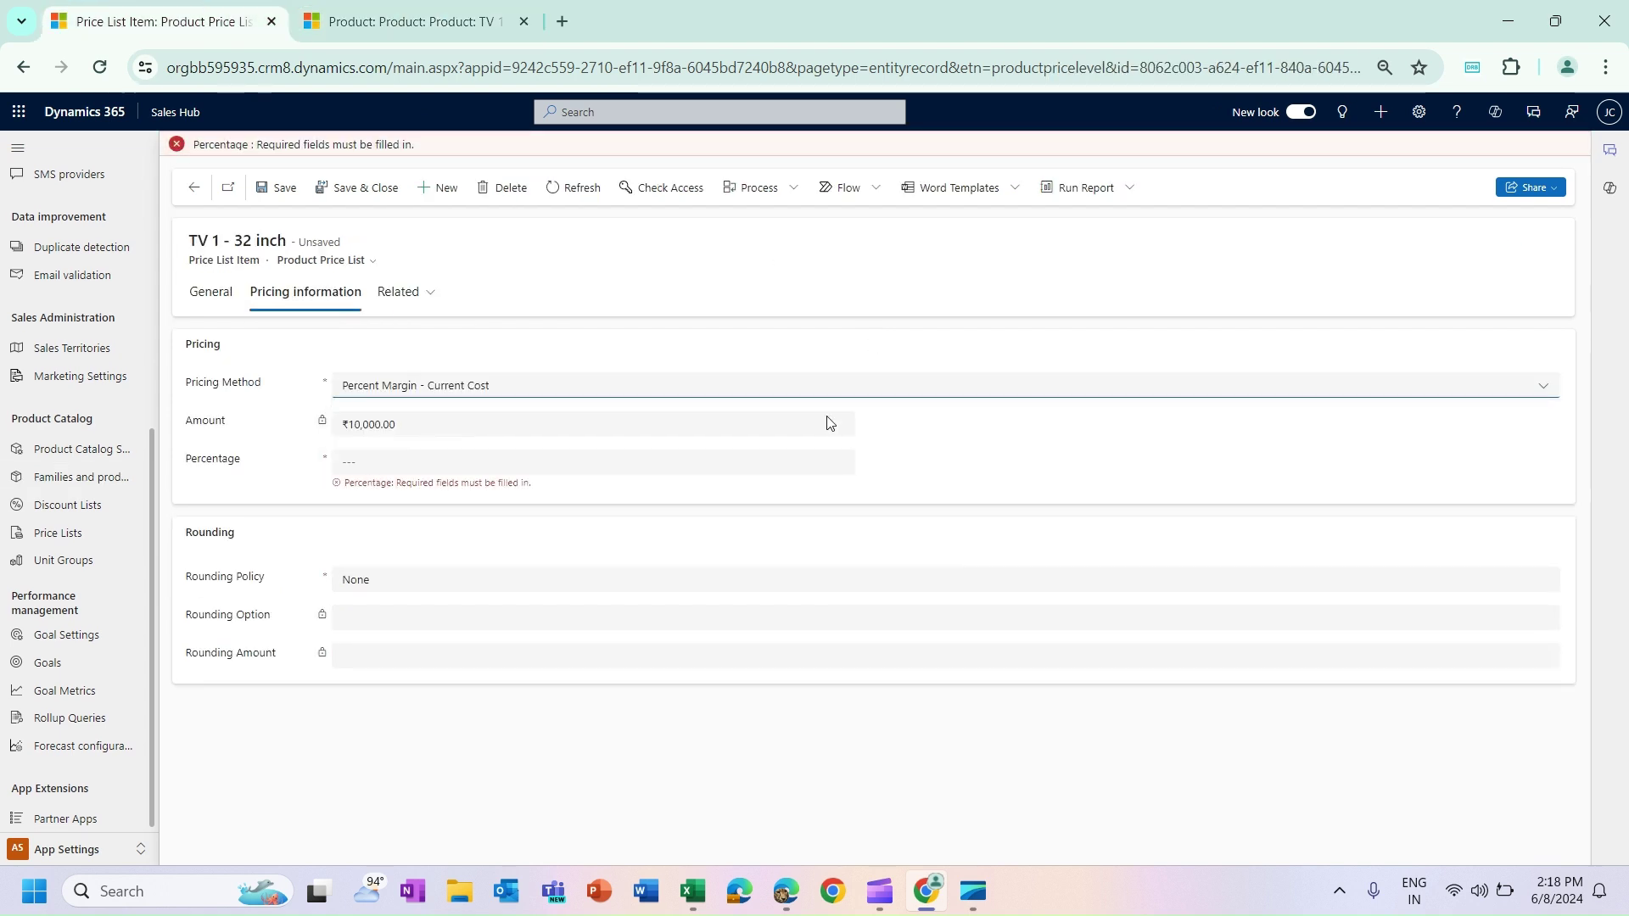